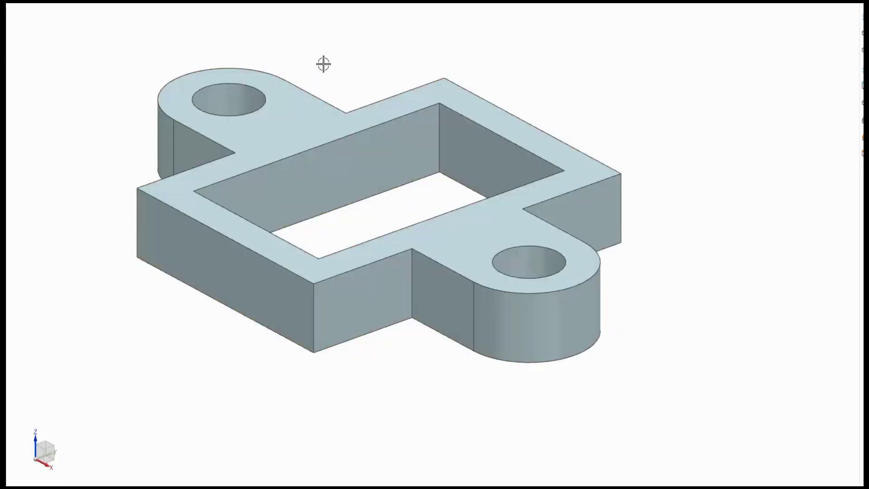
pyautogui.moveTo(322, 62); pyautogui.dragTo(367, 95, button='middle')
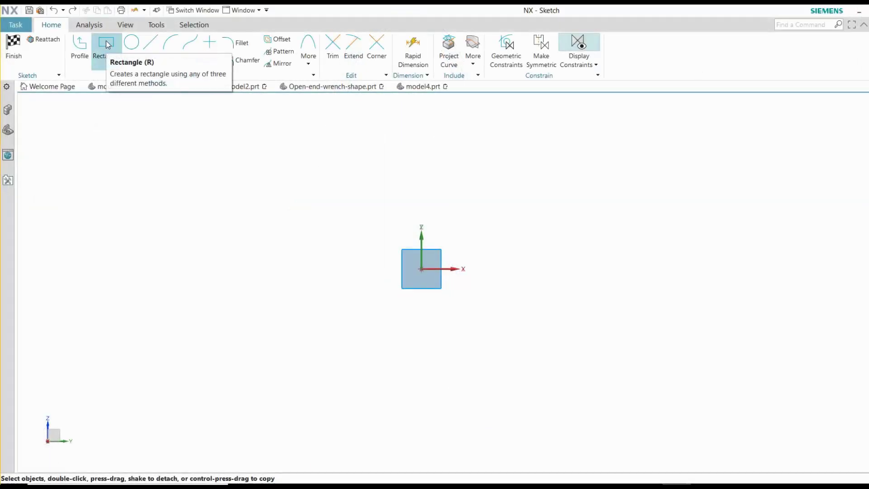
# Draw a two-corner rectangle about 104 by 55 mm from the sketch origin, and undo it
pyautogui.click(104, 43)
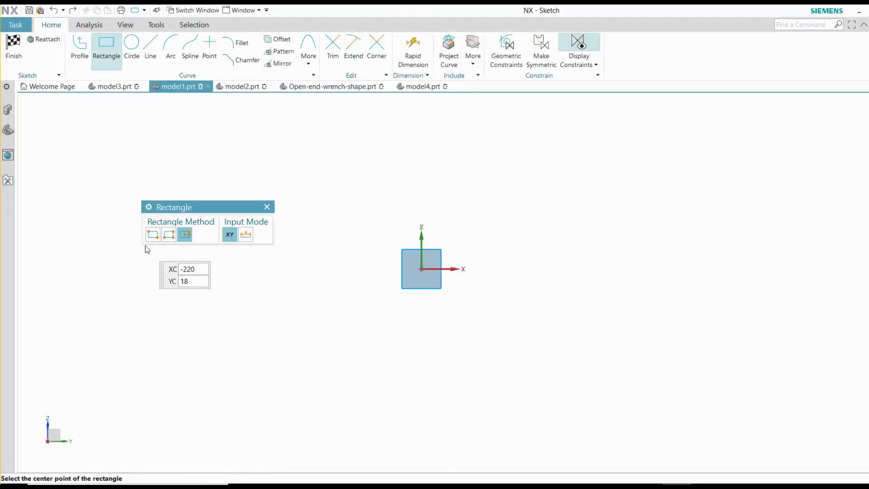
pyautogui.click(421, 269)
pyautogui.click(552, 199)
pyautogui.press('Escape')
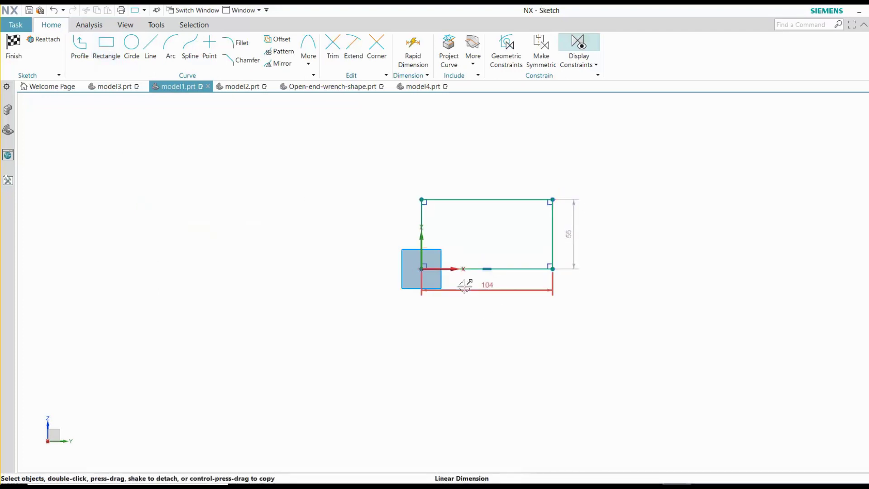
pyautogui.hotkey('ctrl', 'z')
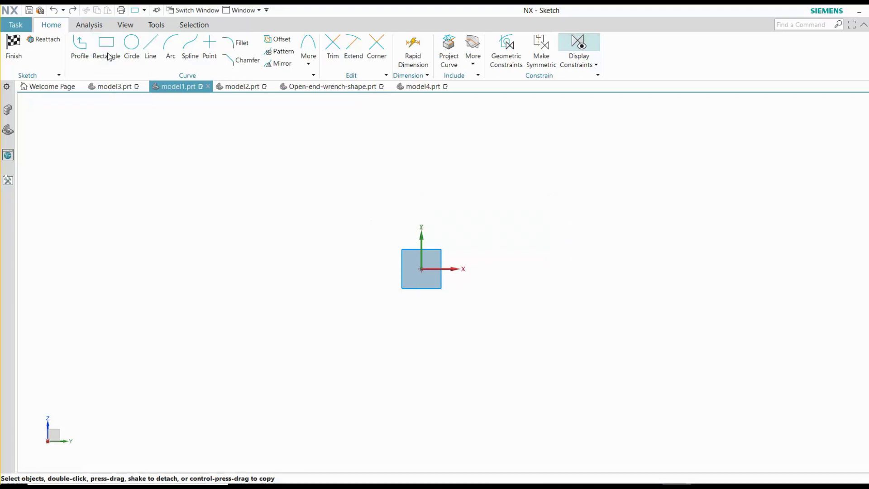
# Draw a tilted three-point rectangle about 57 by 117 mm starting at the sketch origin, and undo it
pyautogui.click(115, 67)
pyautogui.click(170, 235)
pyautogui.click(421, 270)
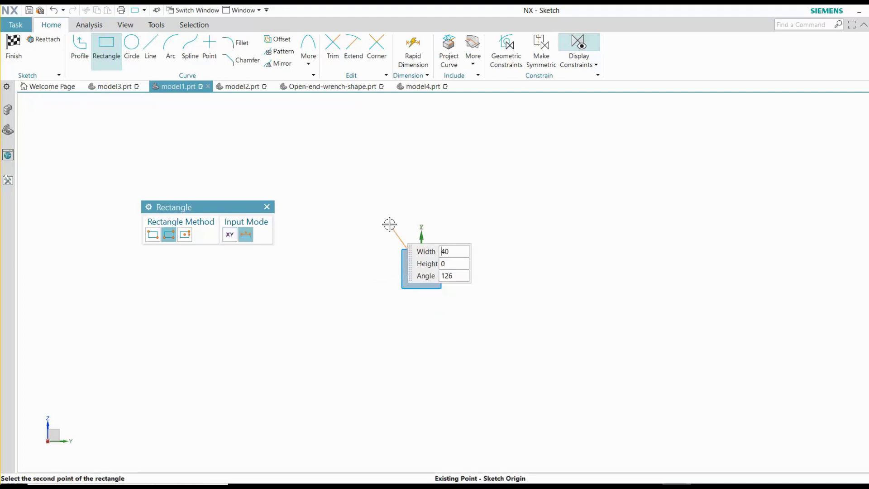
pyautogui.click(376, 211)
pyautogui.click(513, 146)
pyautogui.press('Escape')
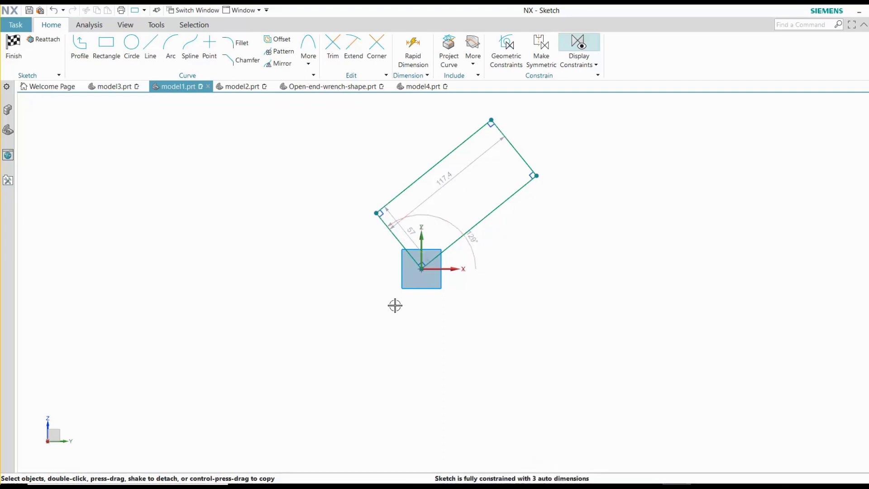
pyautogui.hotkey('ctrl', 'z')
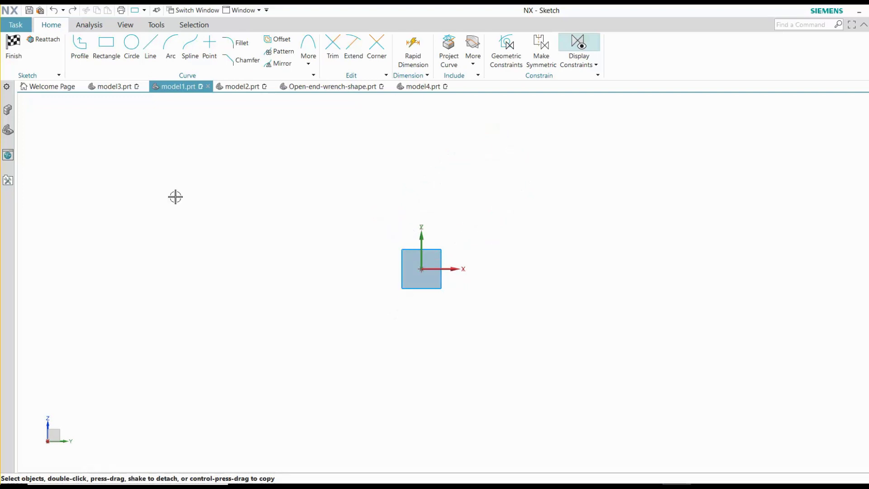
# Draw a horizontal rectangle from its centre at the sketch origin, about 132 mm wide and 94 mm high
pyautogui.click(109, 50)
pyautogui.click(185, 234)
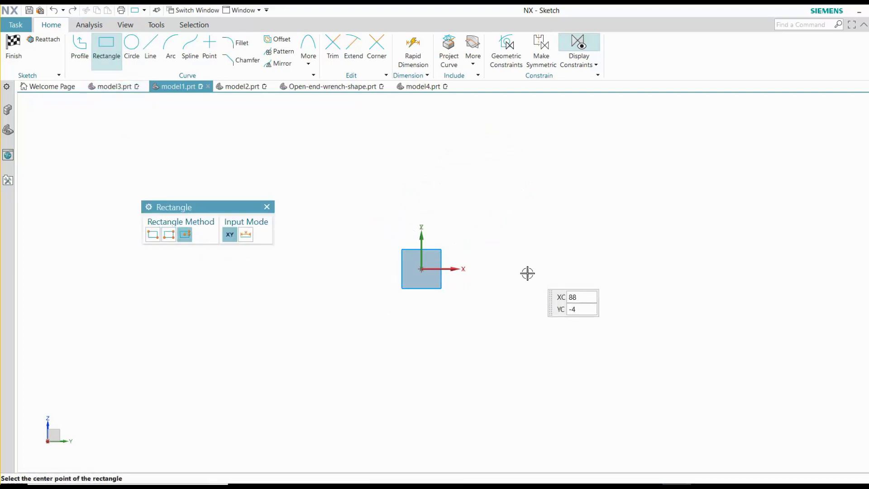
pyautogui.click(422, 269)
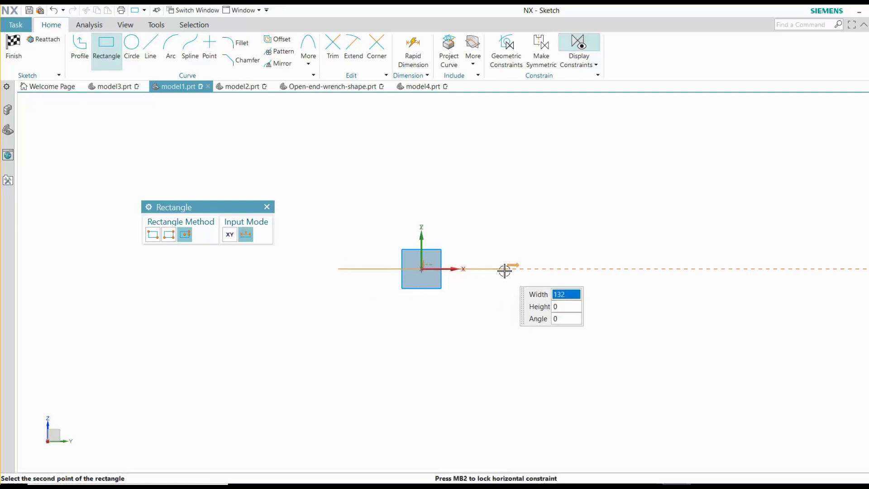
pyautogui.click(505, 269)
pyautogui.click(532, 209)
pyautogui.press('Escape')
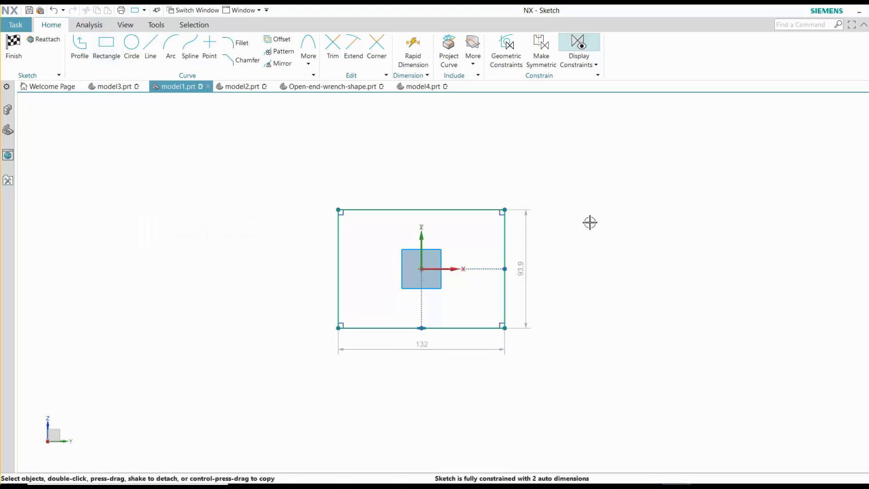
# Set the rectangle's height to 60 mm and its width to 100 mm
pyautogui.doubleClick(525, 268)
pyautogui.write('60')
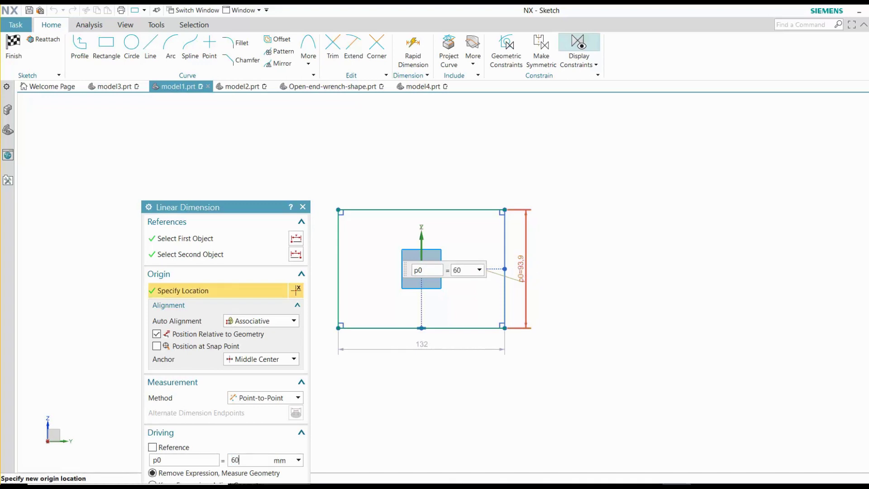
pyautogui.press('Return')
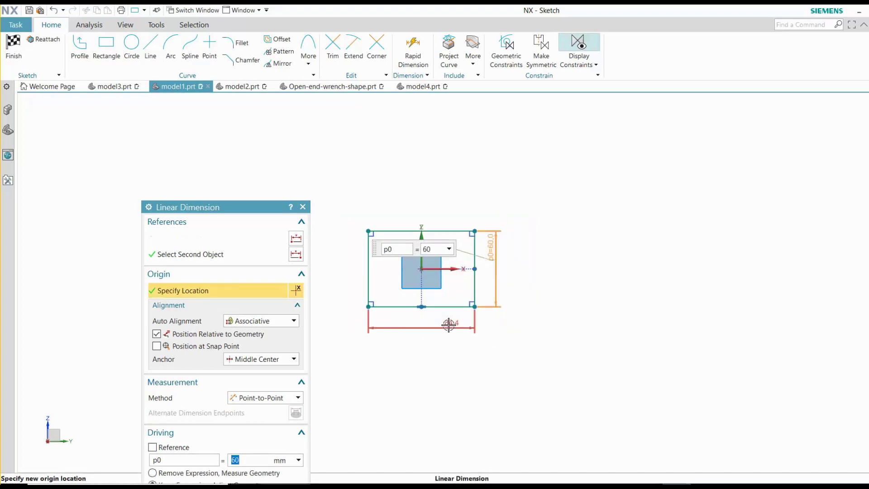
pyautogui.middleClick(449, 325)
pyautogui.doubleClick(449, 324)
pyautogui.write('100')
pyautogui.press('Return')
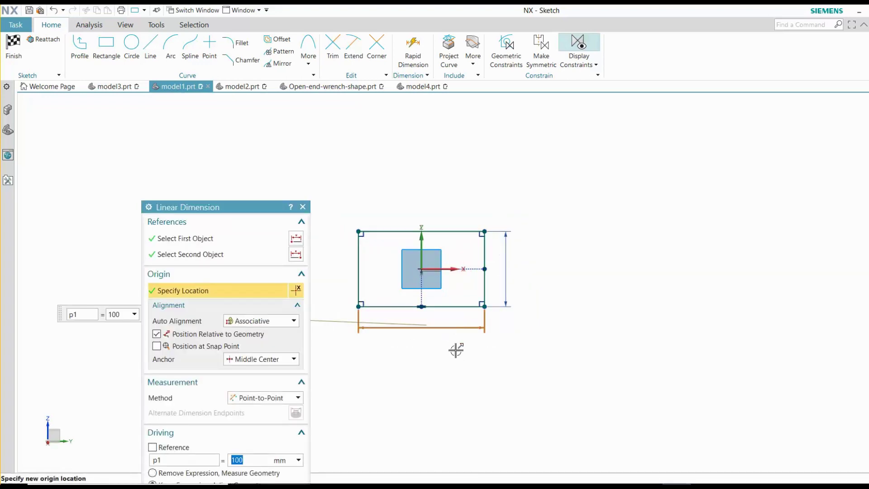
pyautogui.moveTo(220, 203); pyautogui.dragTo(220, 101)
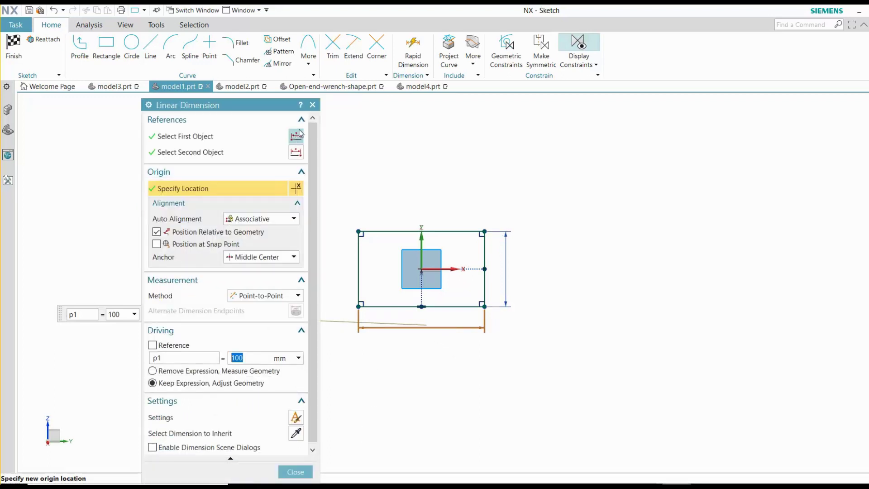
pyautogui.click(312, 105)
# Edit the rectangle's dimension parameters to 55 mm high and 97 mm wide, and delete the whole rectangle
pyautogui.rightClick(431, 325)
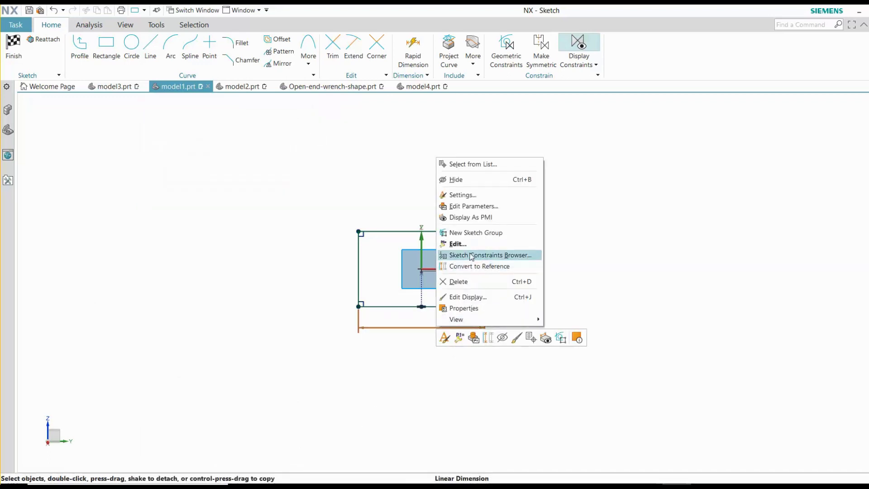
pyautogui.click(474, 206)
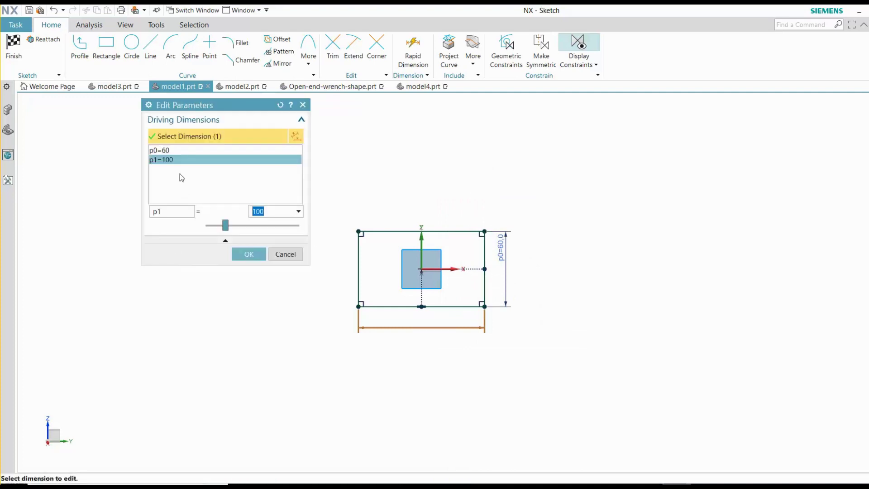
pyautogui.press('Up')
pyautogui.moveTo(218, 225)
pyautogui.mouseDown()
pyautogui.moveTo(233, 225)
pyautogui.moveTo(225, 226)
pyautogui.mouseUp()
pyautogui.click(164, 160)
pyautogui.click(249, 255)
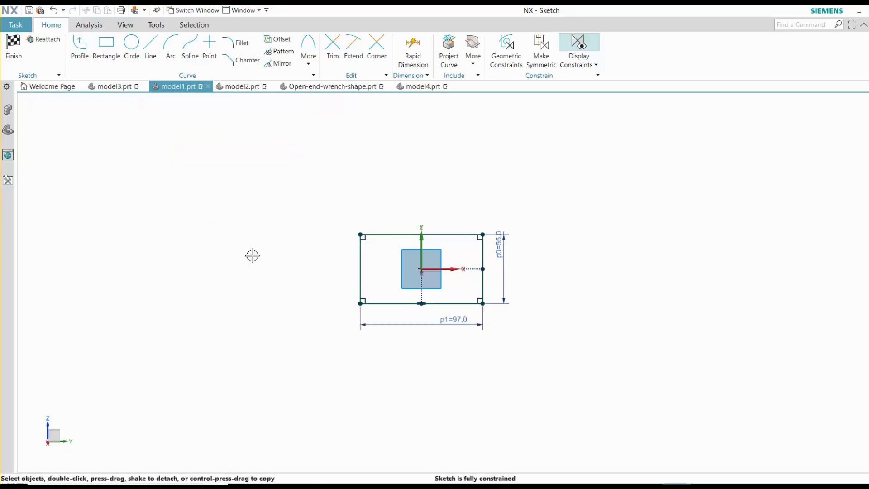
pyautogui.moveTo(287, 189); pyautogui.dragTo(602, 348)
pyautogui.press('Delete')
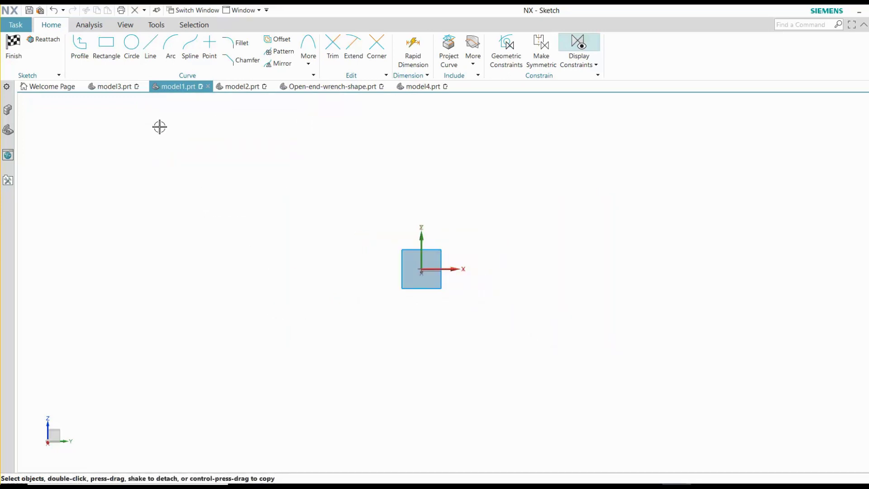
# Draw a circle about 152.5 mm in diameter centred on the sketch origin
pyautogui.click(136, 56)
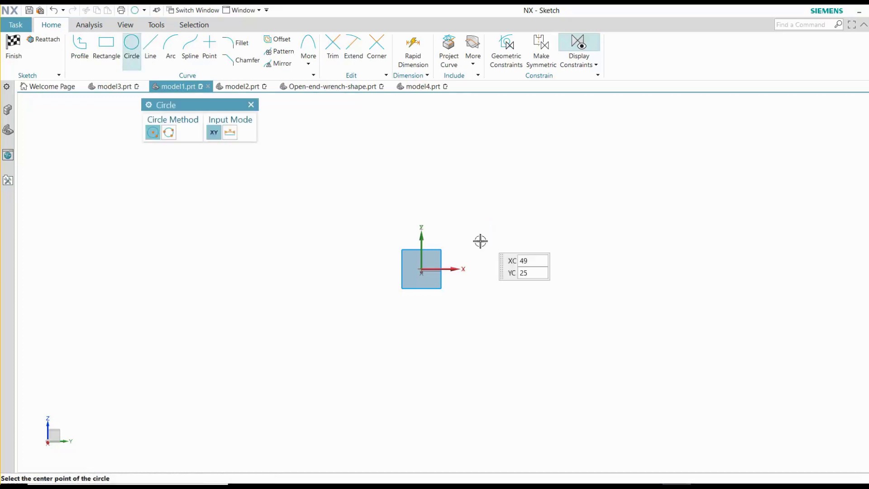
pyautogui.click(421, 270)
pyautogui.click(485, 197)
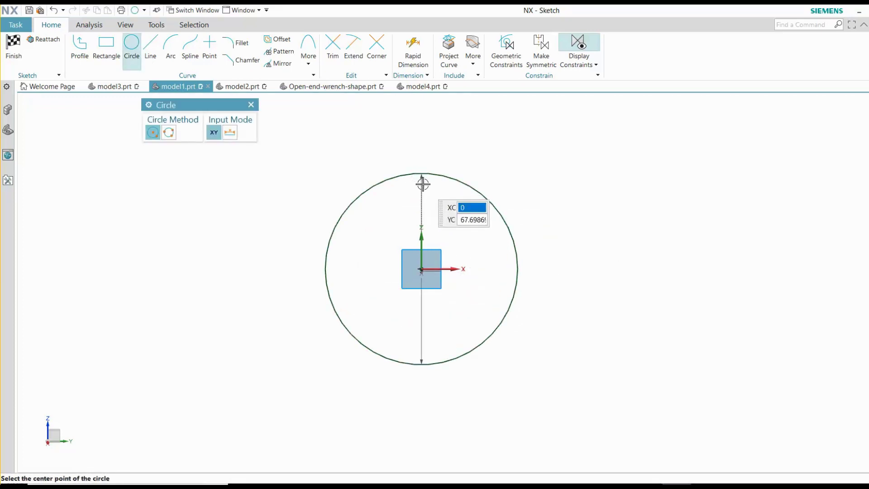
pyautogui.press('Escape')
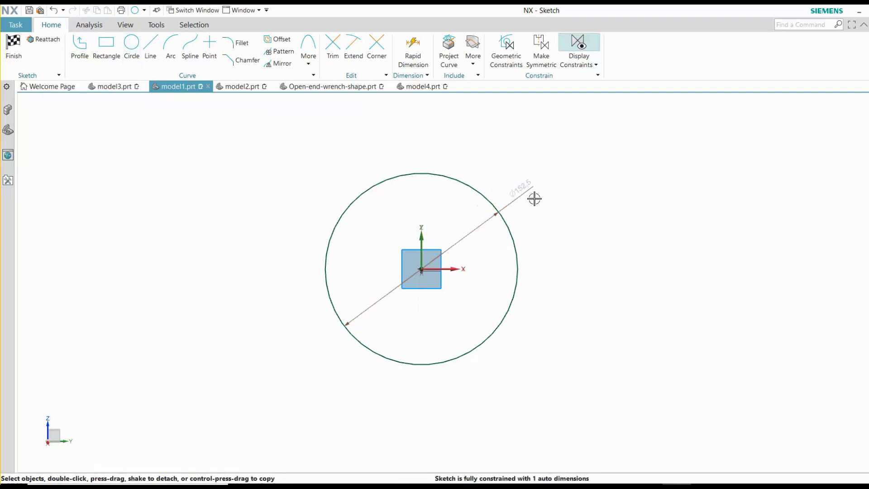
# Set the circle's diameter to 100 mm, and undo both the dimension and the circle
pyautogui.doubleClick(522, 192)
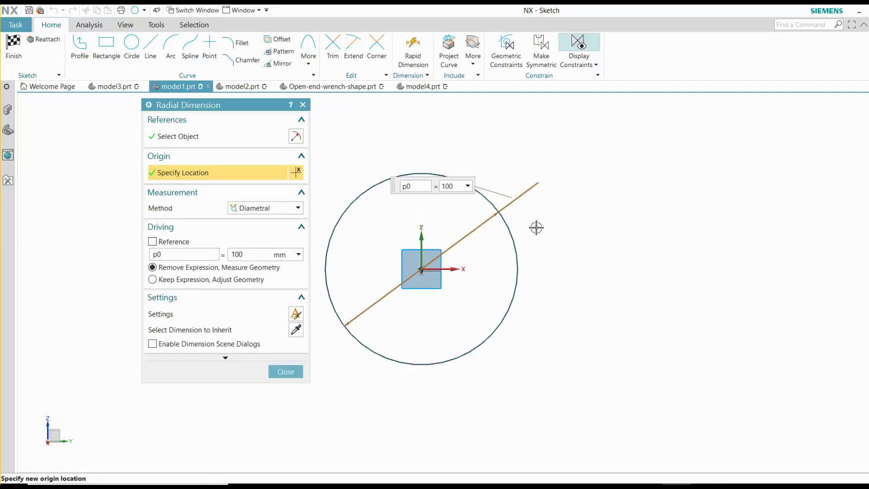
pyautogui.write('100')
pyautogui.press('Return')
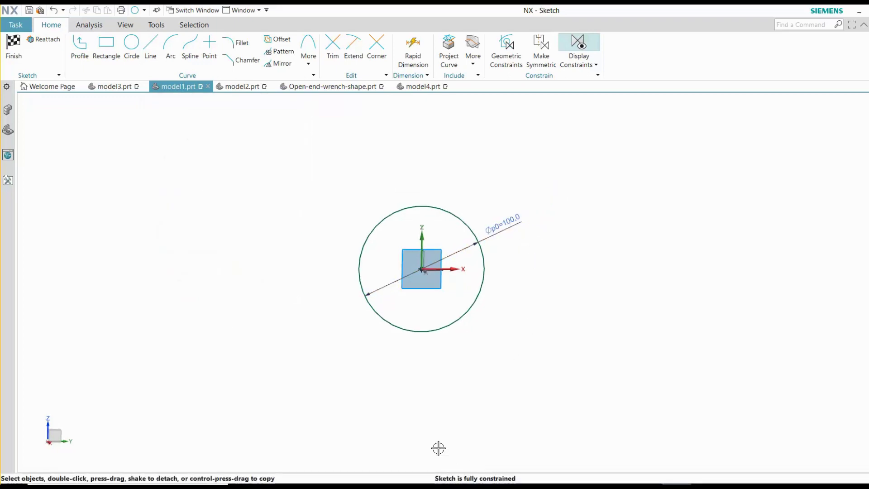
pyautogui.hotkey('ctrl', 'z')
pyautogui.hotkey('ctrl', 'z')
pyautogui.hotkey('ctrl', 'z')
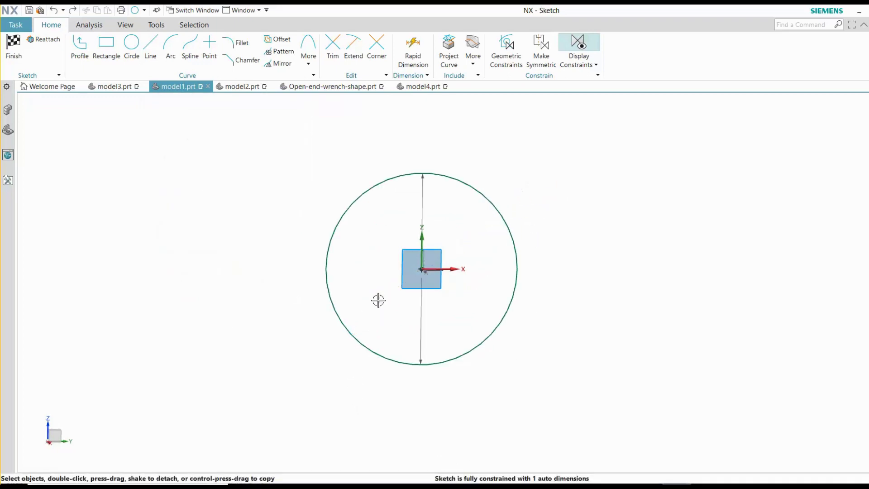
# Draw a six-sided polygon centred on the sketch origin with an inscribed radius of about 58 mm and a rotation of about 37°
pyautogui.click(305, 55)
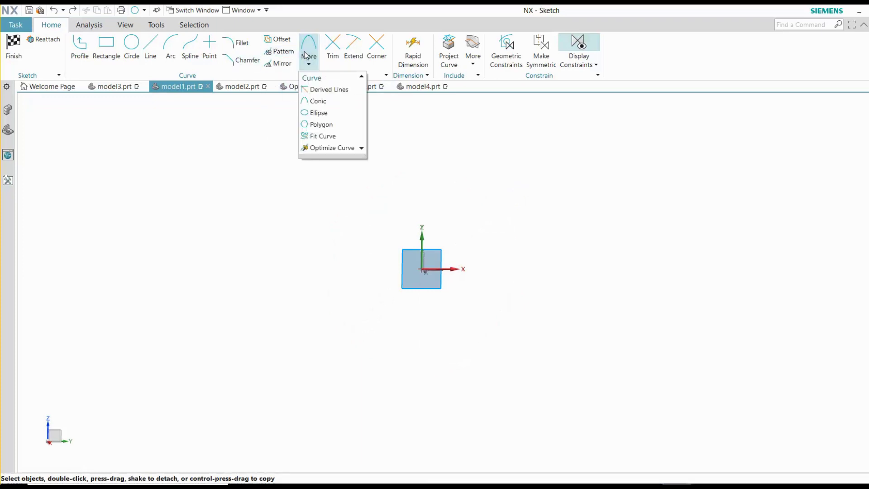
pyautogui.click(321, 125)
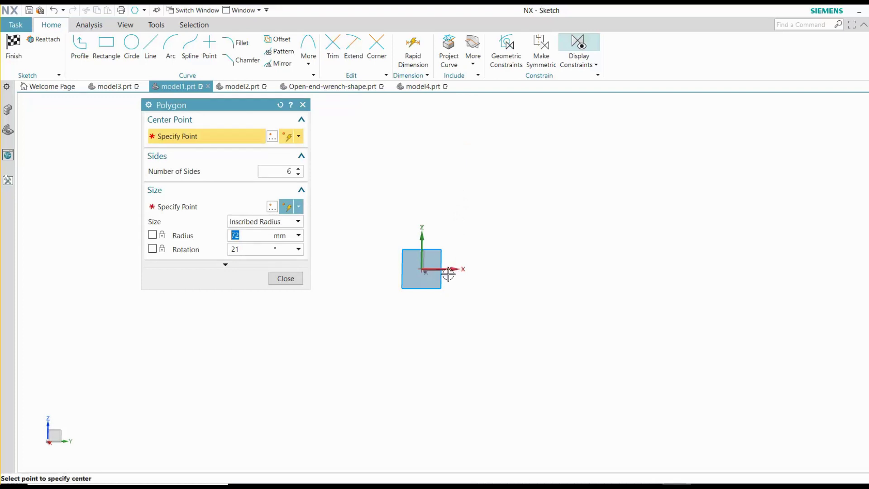
pyautogui.click(421, 269)
pyautogui.click(480, 225)
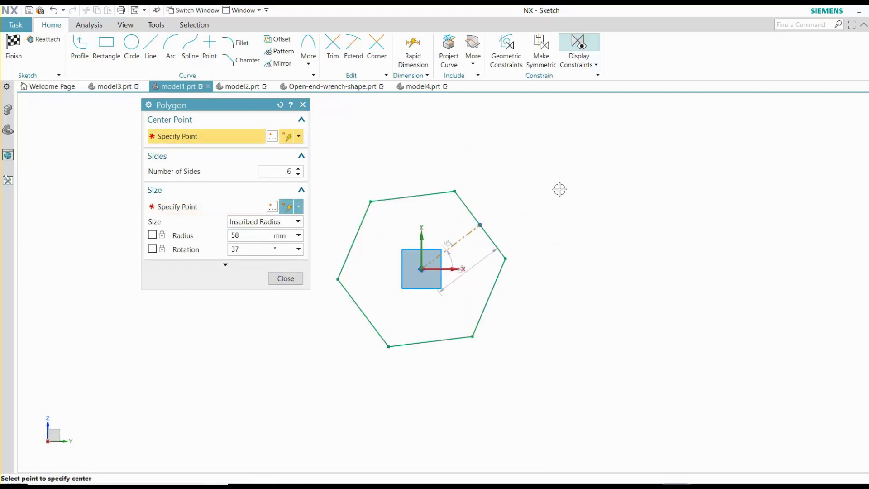
pyautogui.click(286, 278)
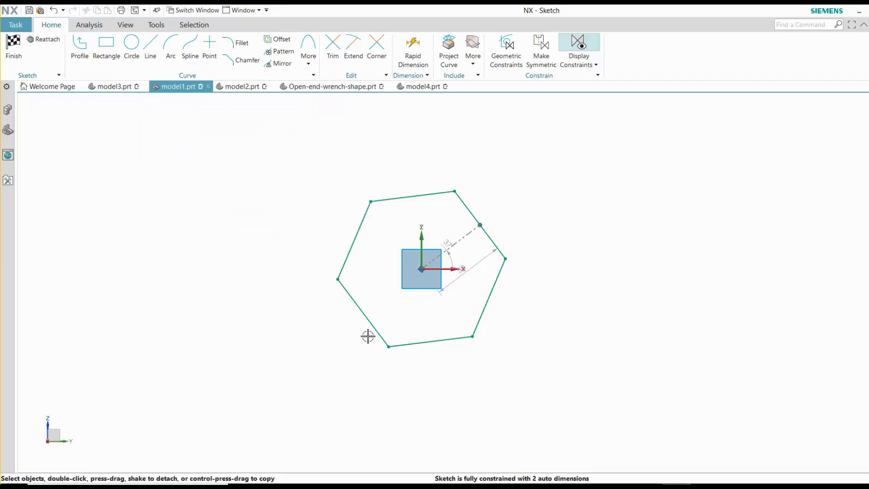
# Constrain the hexagon's upper edge parallel to the sketch's horizontal axis
pyautogui.click(435, 193)
pyautogui.click(451, 269)
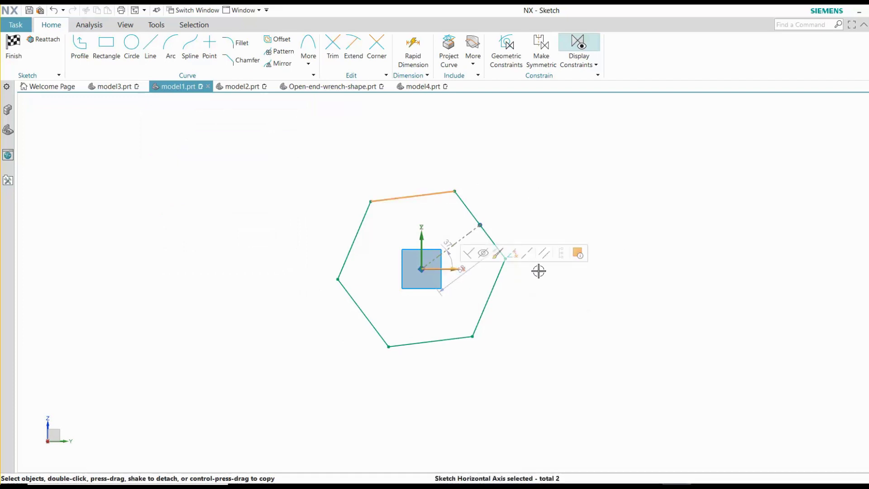
pyautogui.click(549, 256)
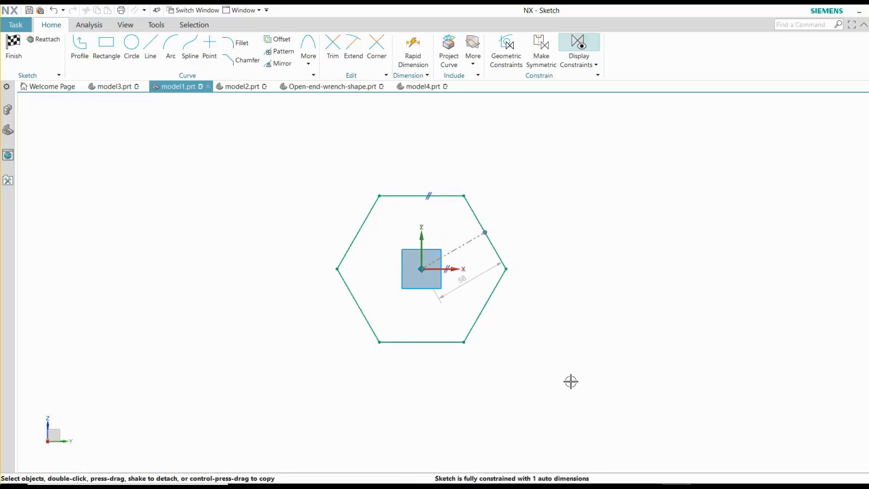
# Dimension the distance between the hexagon's upper and lower edges as 100 mm
pyautogui.click(413, 50)
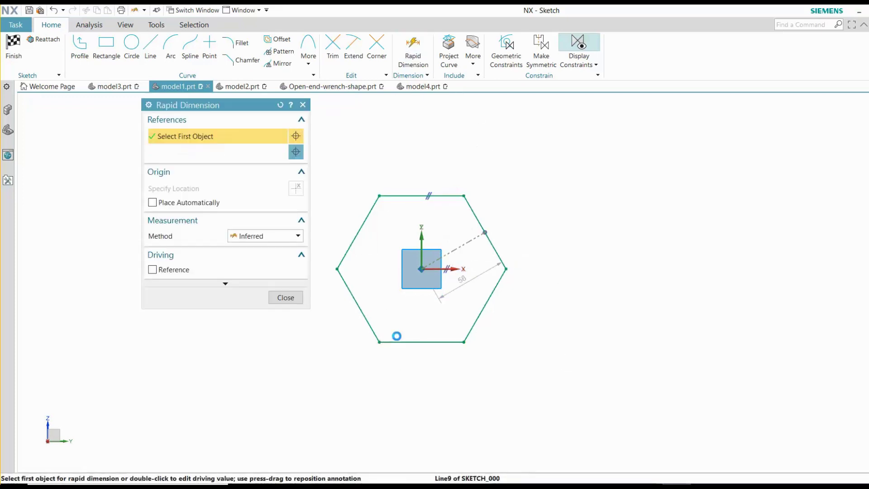
pyautogui.click(421, 342)
pyautogui.click(422, 196)
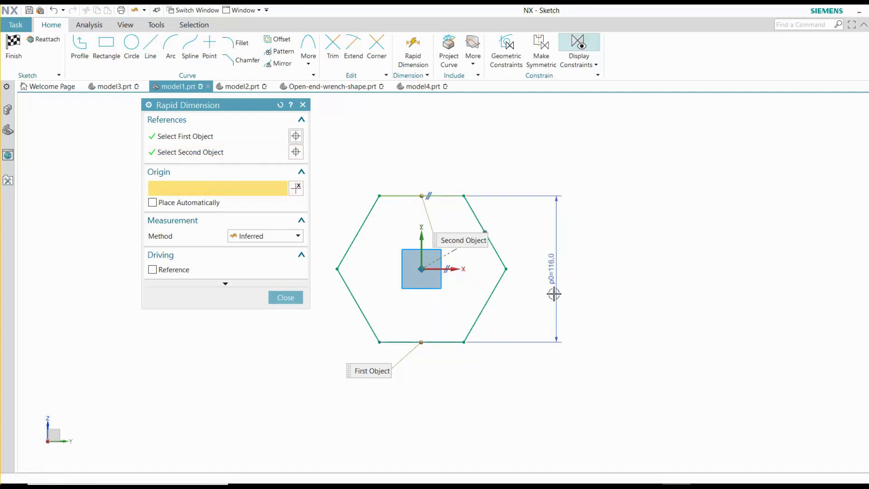
pyautogui.click(554, 294)
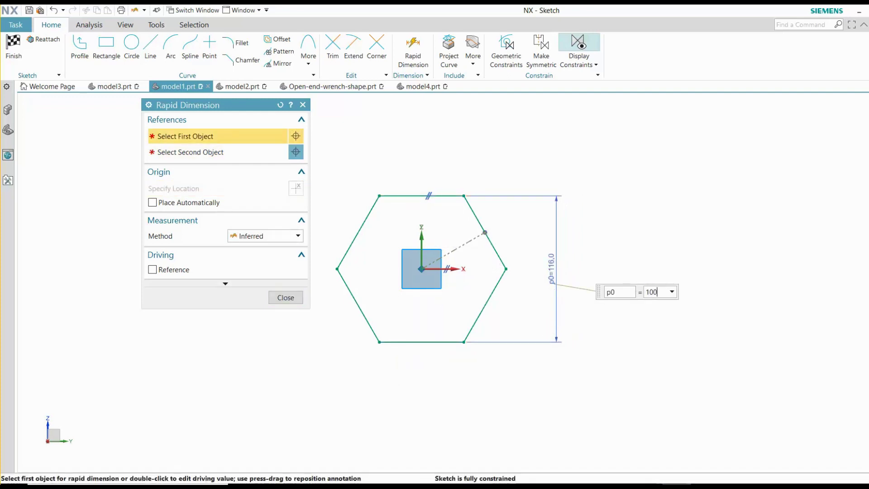
pyautogui.write('100')
pyautogui.press('Return')
pyautogui.click(545, 332)
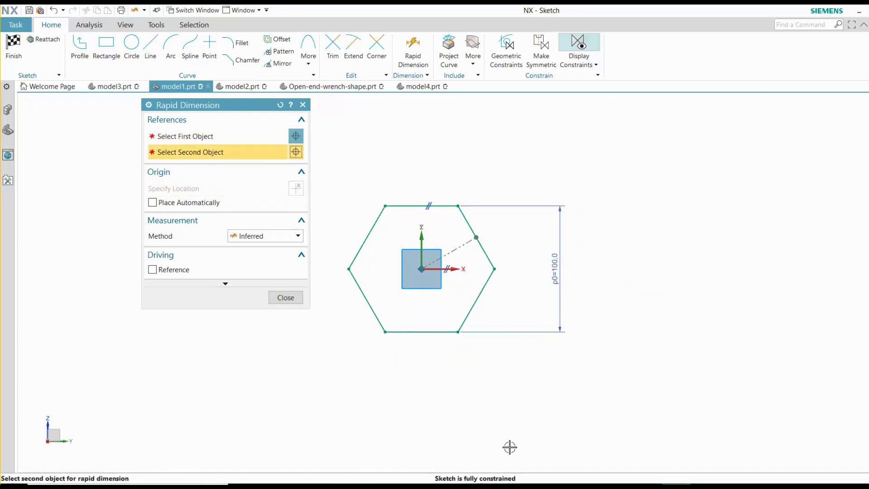
pyautogui.click(277, 298)
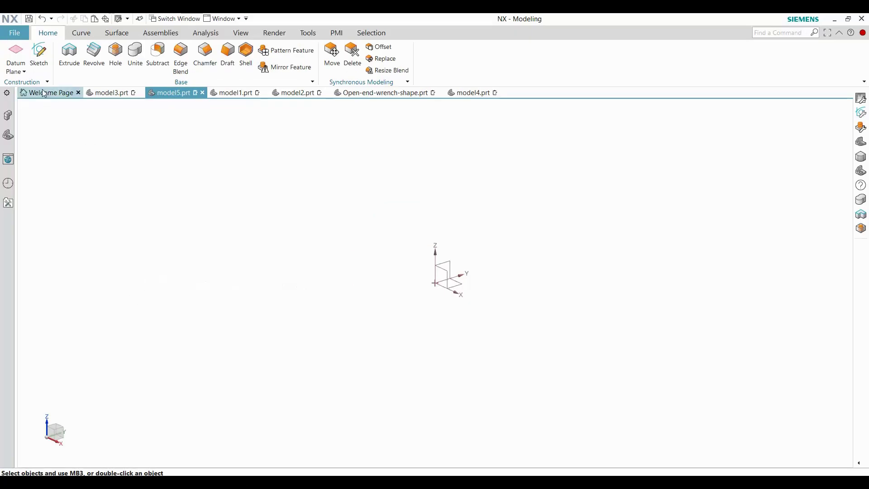
# Create a new sketch on the XZ plane of the datum coordinate system
pyautogui.click(43, 54)
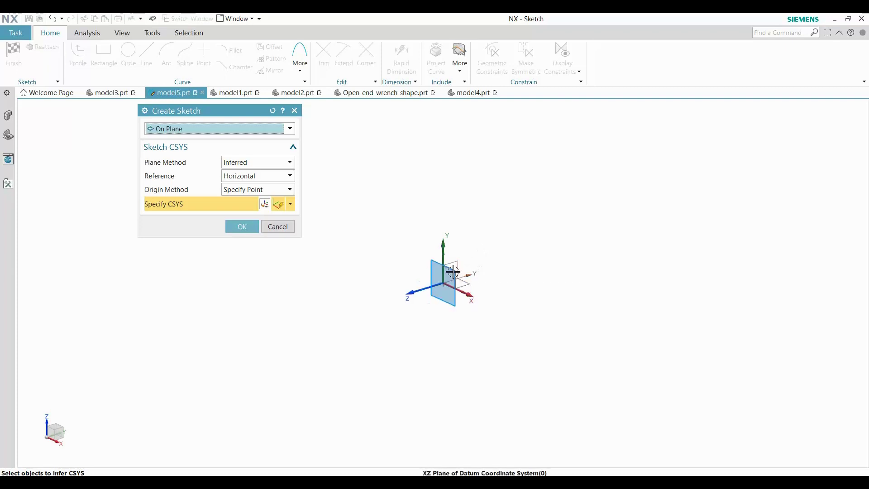
pyautogui.click(447, 269)
pyautogui.middleClick(372, 262)
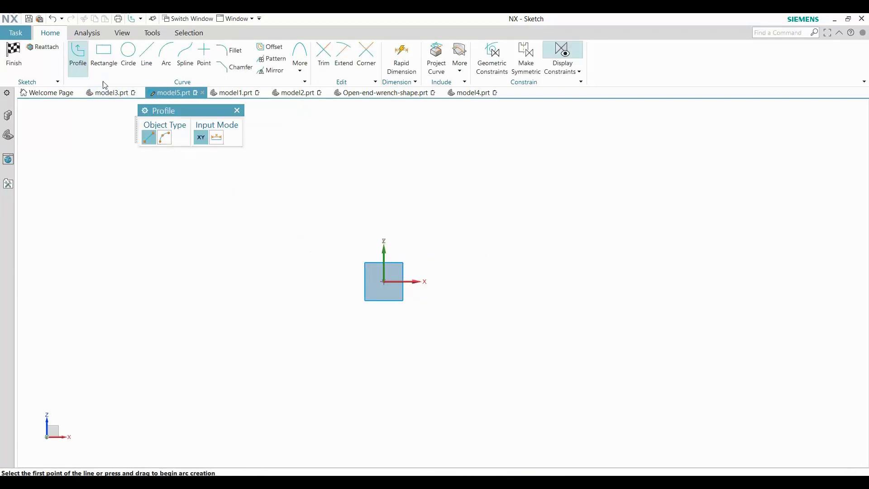
# Draw a horizontal line about 40 mm long from the origin, continuing into a closed L-profile about 49 mm wide and 39 mm high
pyautogui.click(385, 281)
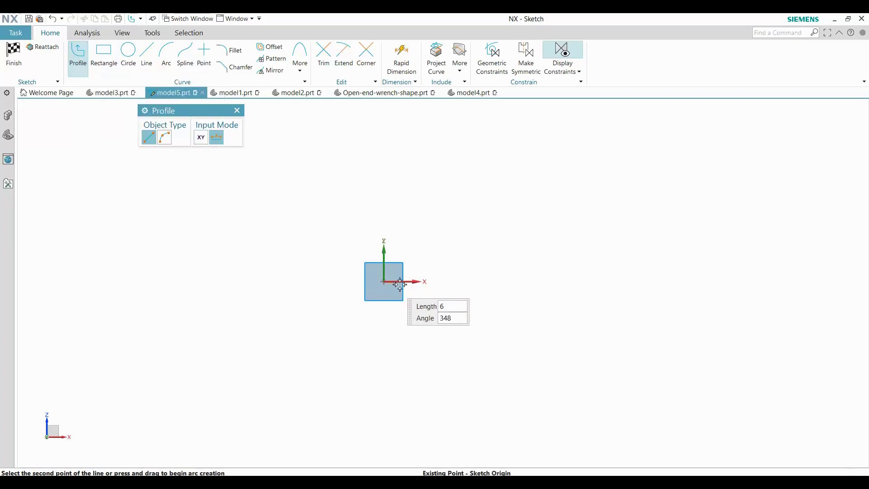
pyautogui.click(446, 281)
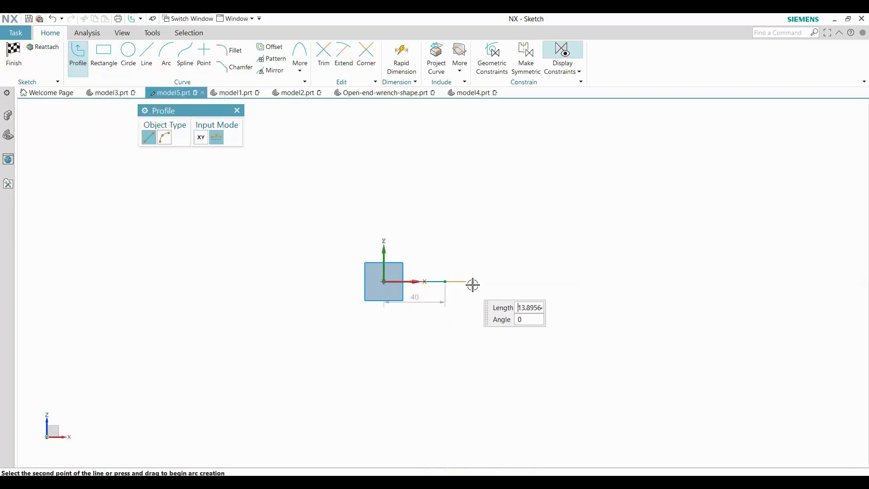
pyautogui.click(520, 281)
pyautogui.click(520, 267)
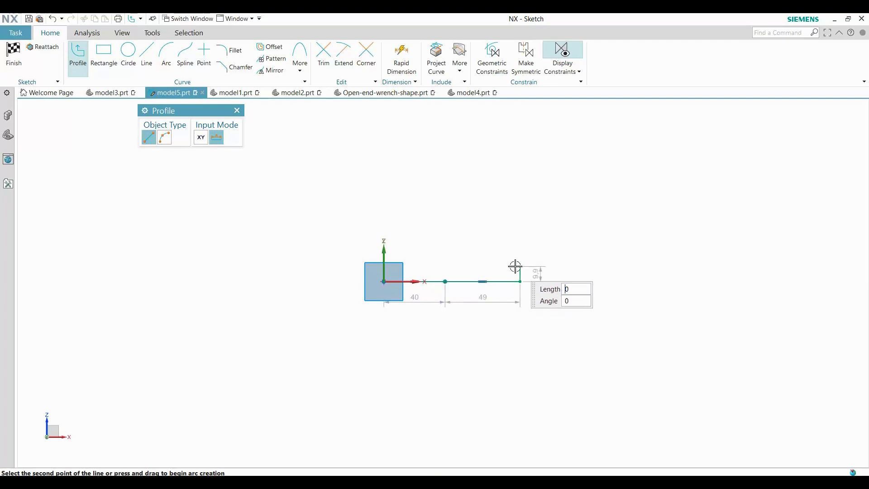
pyautogui.click(459, 267)
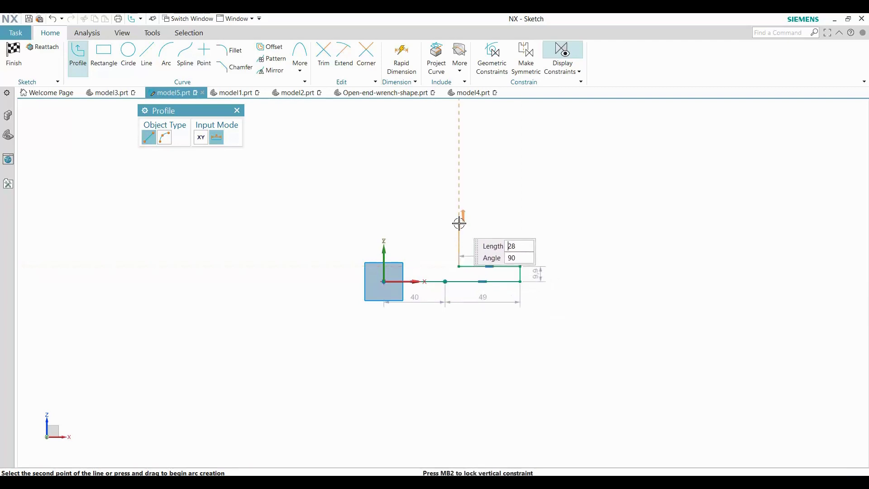
pyautogui.click(459, 222)
pyautogui.click(446, 222)
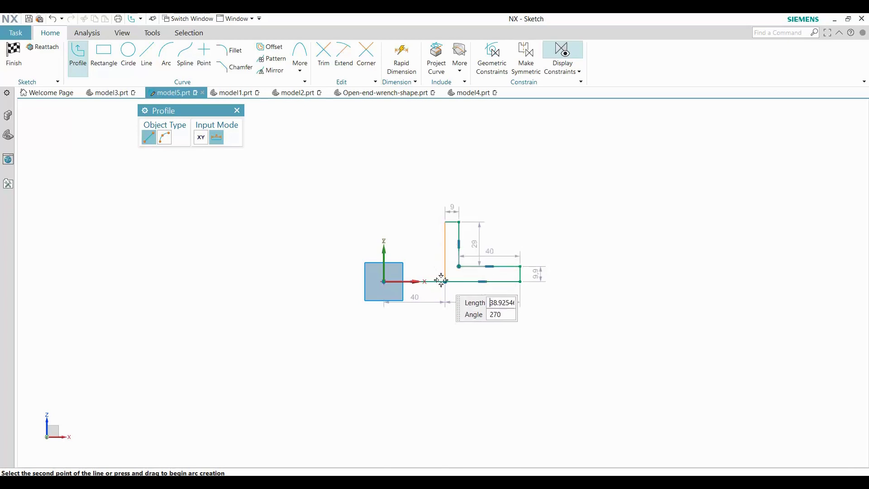
pyautogui.click(444, 281)
pyautogui.middleClick(545, 342)
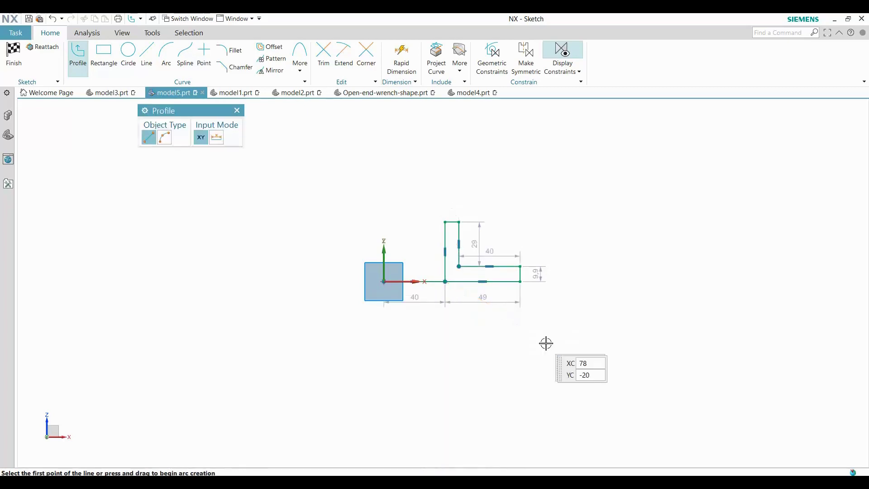
pyautogui.keyDown('shift'); pyautogui.moveTo(528, 315); pyautogui.dragTo(531, 350, button='middle'); pyautogui.keyUp('shift')
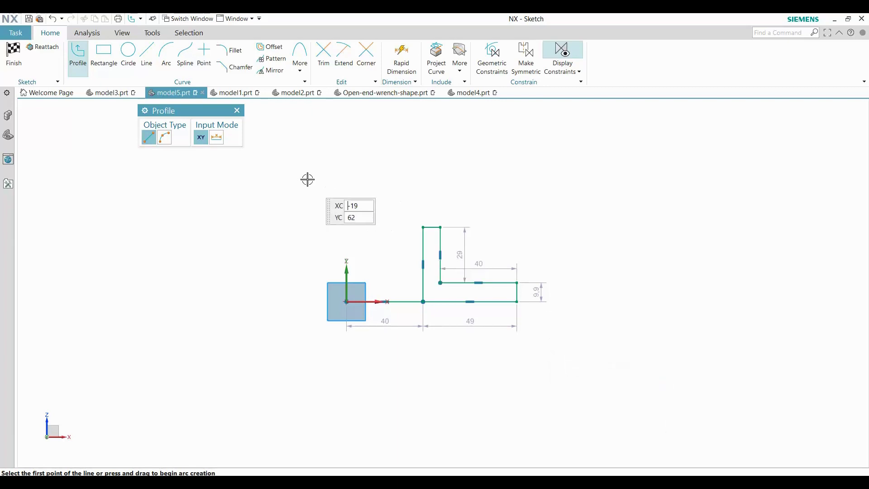
pyautogui.press('Escape')
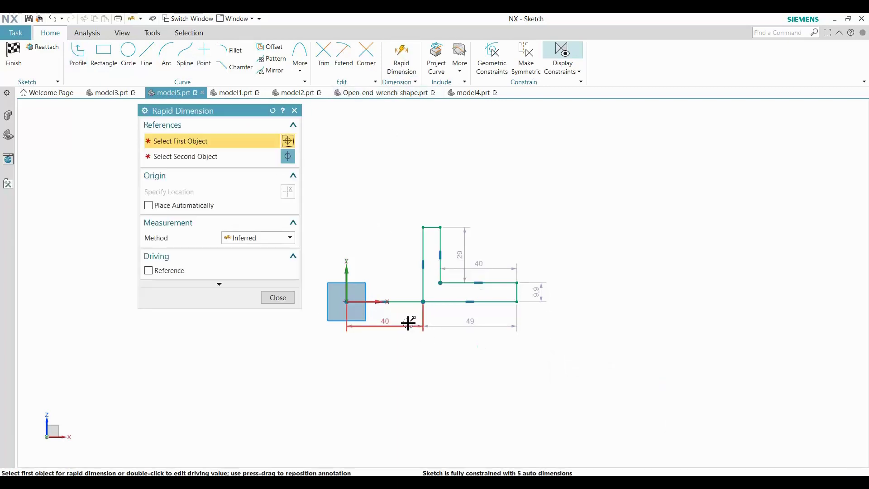
# Dimension the horizontal line between the sketch origin and the L-profile's near corner as 25 mm
pyautogui.click(402, 304)
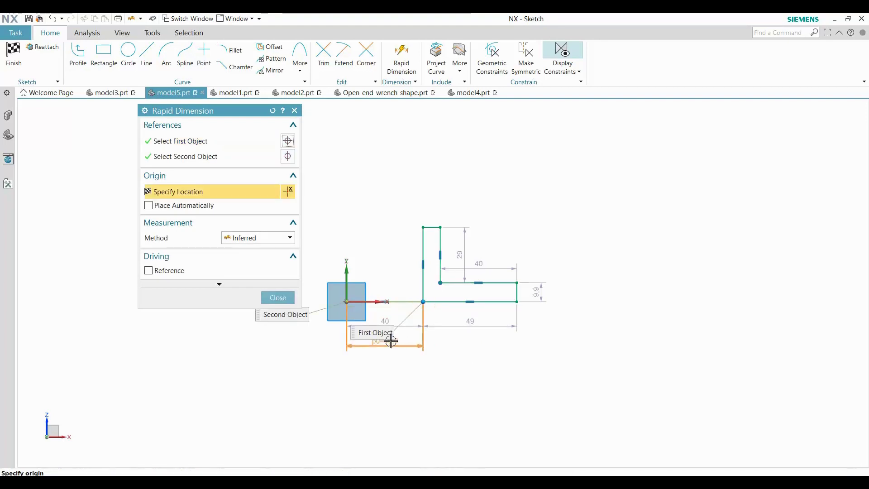
pyautogui.click(398, 351)
pyautogui.write('25')
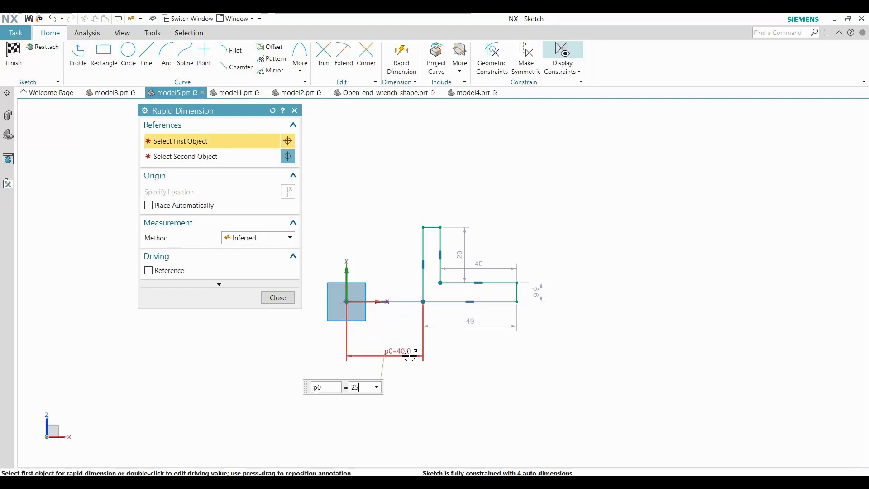
pyautogui.press('Return')
# Dimension the horizontal distance from the sketch origin to the L-profile's far lower corner as 50 mm
pyautogui.scroll(1, 419, 362)
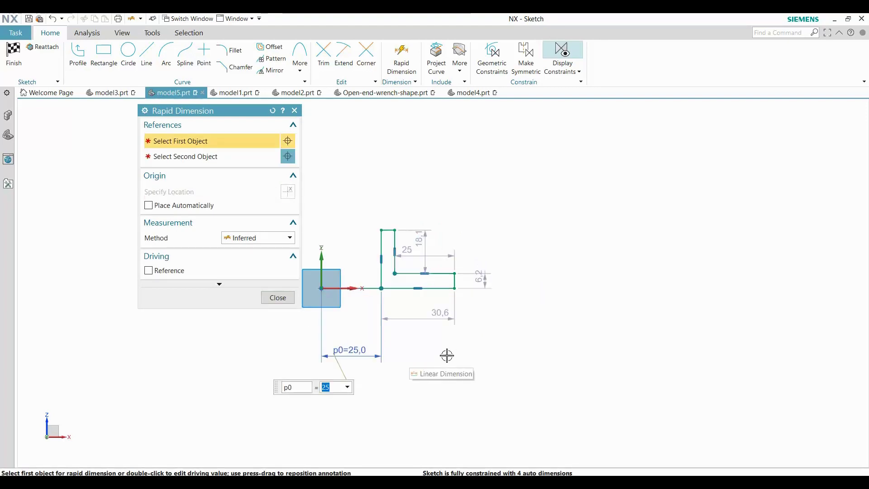
pyautogui.click(455, 289)
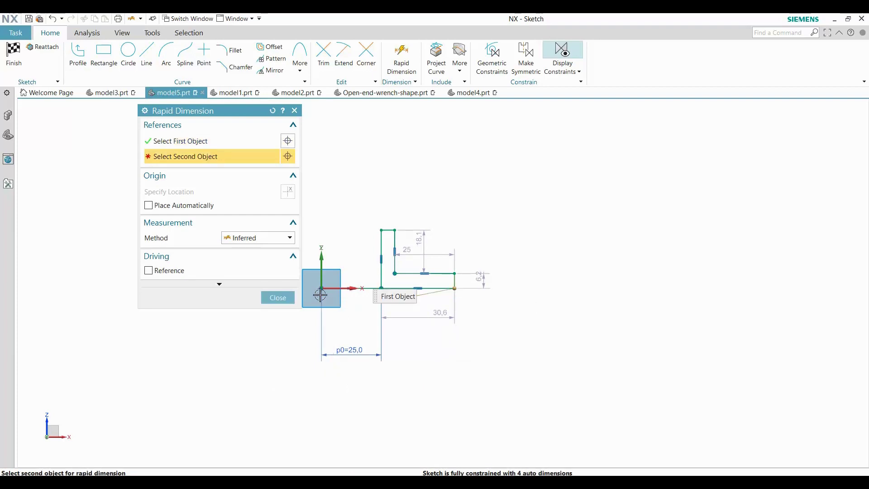
pyautogui.click(394, 379)
pyautogui.write('50')
pyautogui.press('Return')
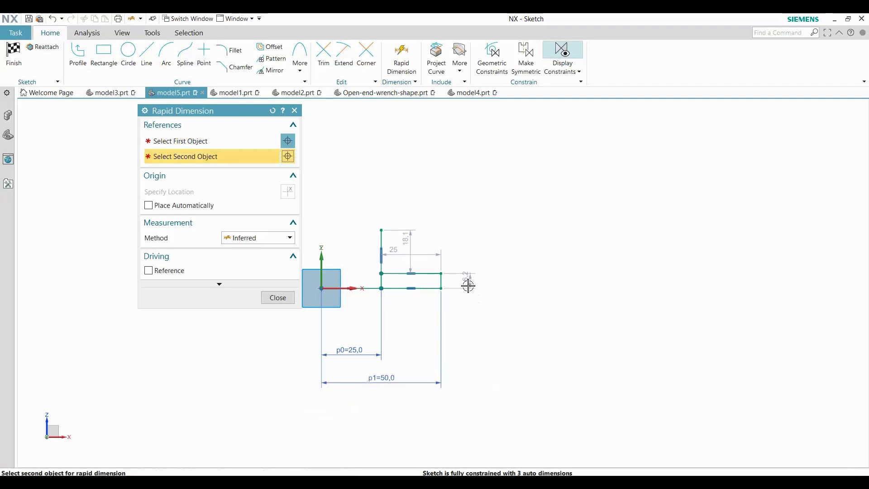
# Set the height of the L-profile's horizontal leg to 5 mm and finish dimensioning
pyautogui.click(472, 288)
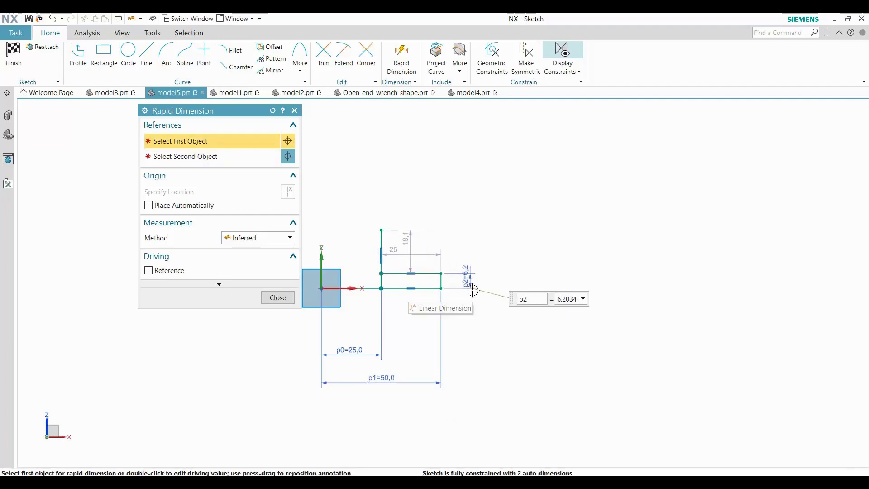
pyautogui.press('Return')
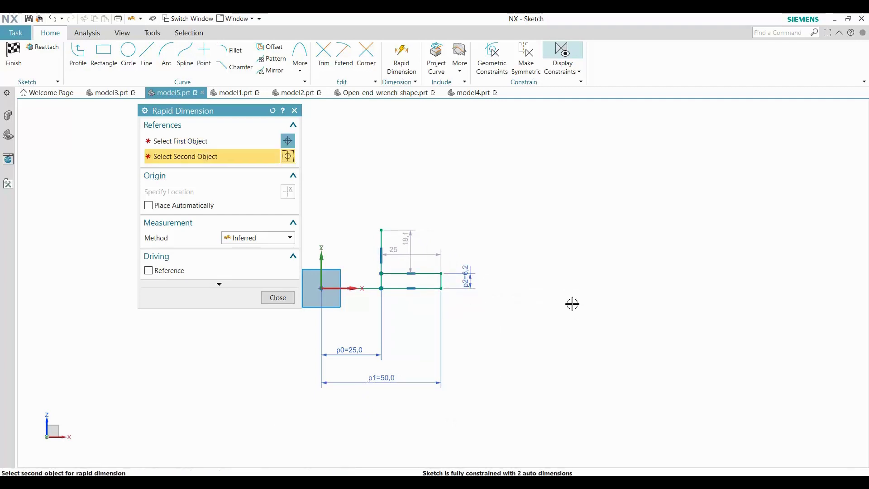
pyautogui.doubleClick(469, 282)
pyautogui.write('5')
pyautogui.click(278, 297)
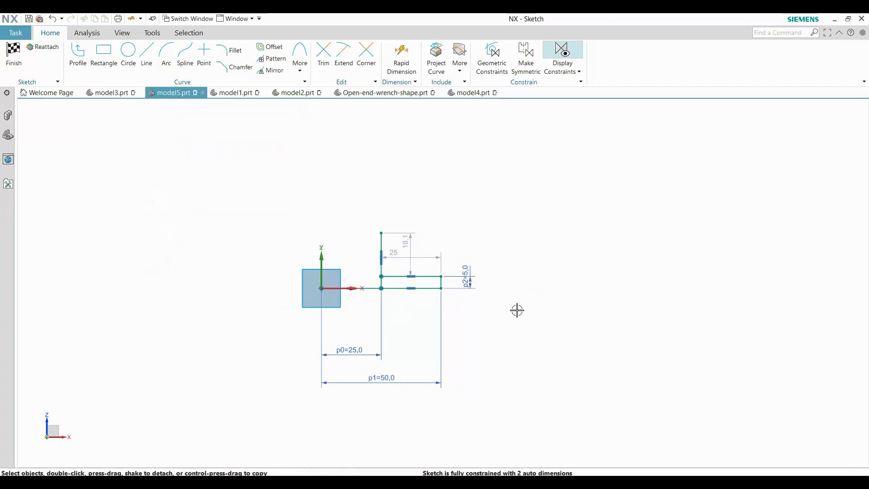
# Pull the L-profile's inner corner outward to reopen its collapsed upright leg, and delete all the sketch curves
pyautogui.scroll(1, 503, 307)
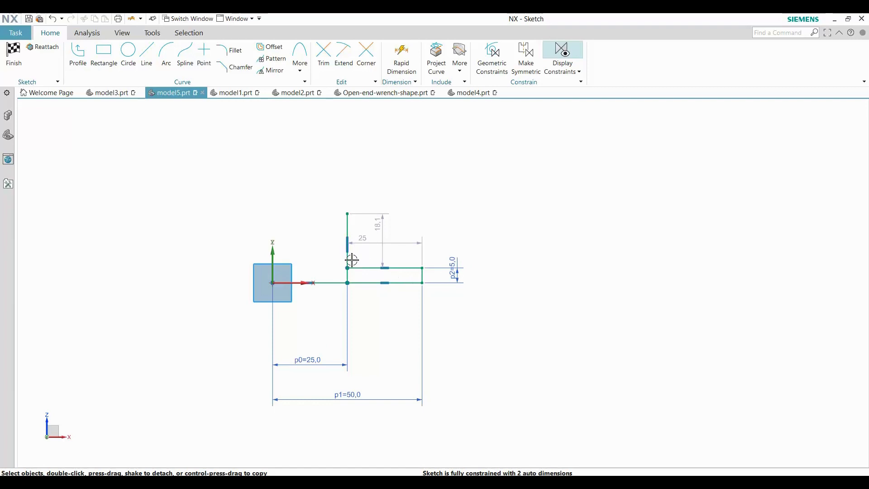
pyautogui.moveTo(349, 265); pyautogui.dragTo(371, 262)
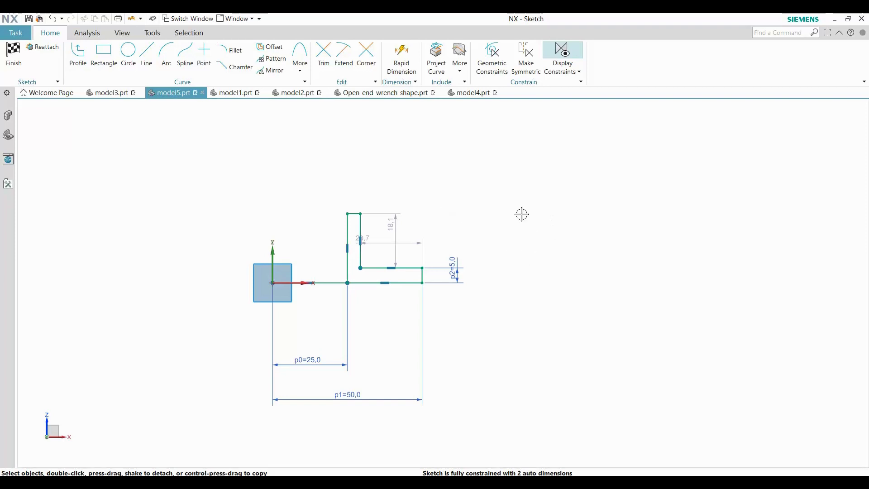
pyautogui.moveTo(507, 182)
pyautogui.mouseDown()
pyautogui.moveTo(371, 254)
pyautogui.moveTo(235, 374)
pyautogui.moveTo(231, 423)
pyautogui.moveTo(242, 414)
pyautogui.mouseUp()
pyautogui.press('Delete')
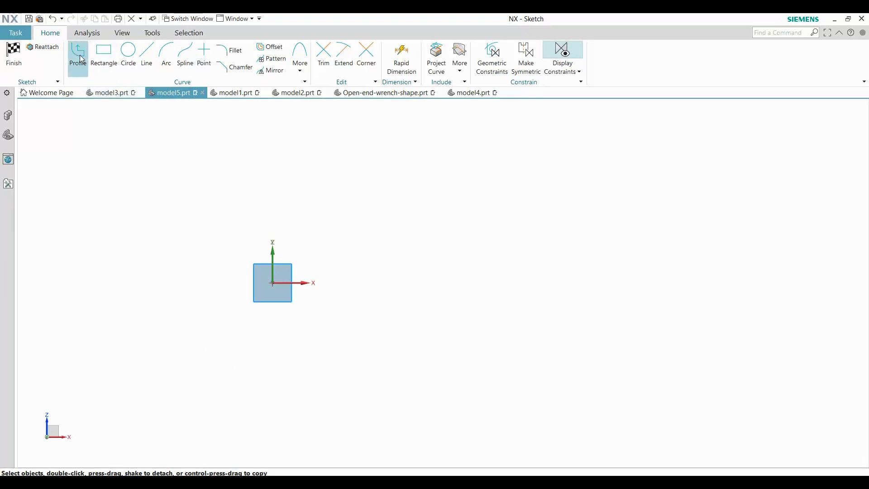
# Draw a horizontal line 25 mm long from the sketch origin along the X axis
pyautogui.press('l')
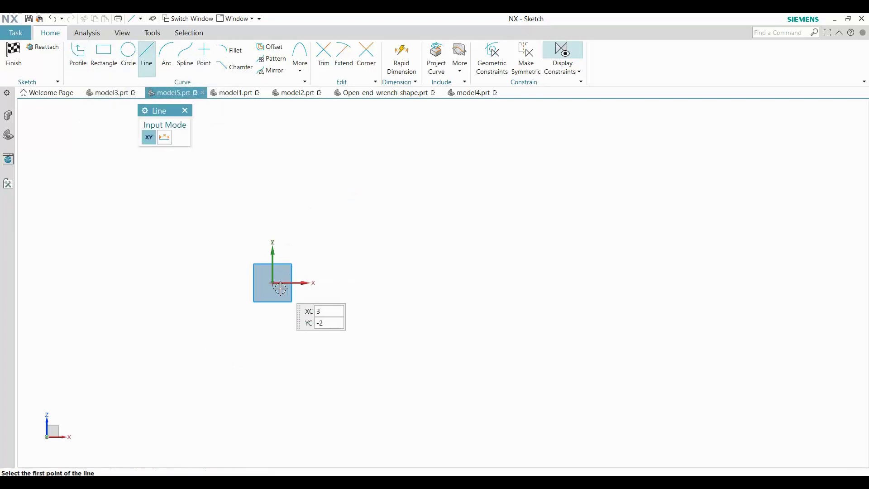
pyautogui.click(272, 283)
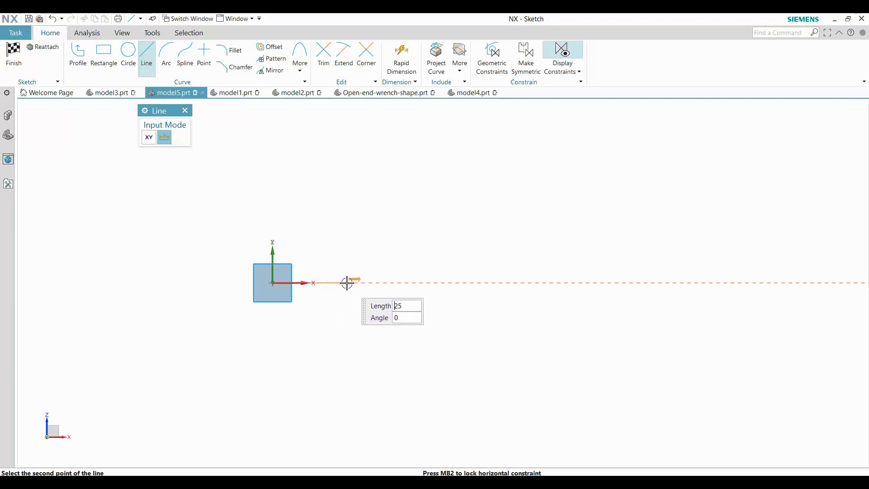
pyautogui.click(348, 283)
pyautogui.press('Escape')
# Draw a two-point rectangle about 24 mm wide and 5 mm high, starting from the line's free end
pyautogui.click(103, 54)
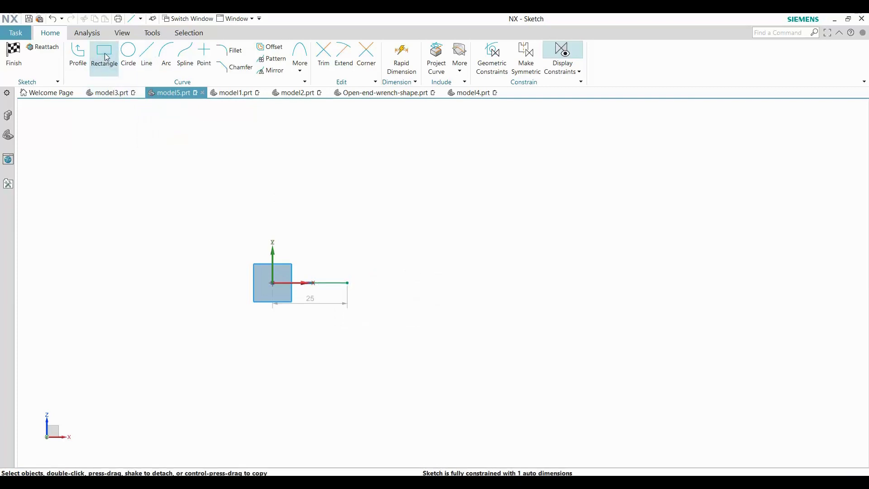
pyautogui.click(146, 138)
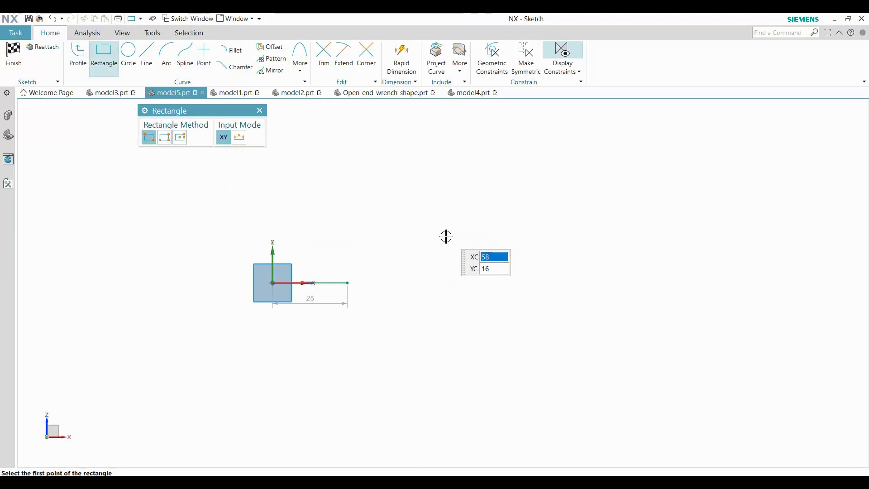
pyautogui.click(347, 283)
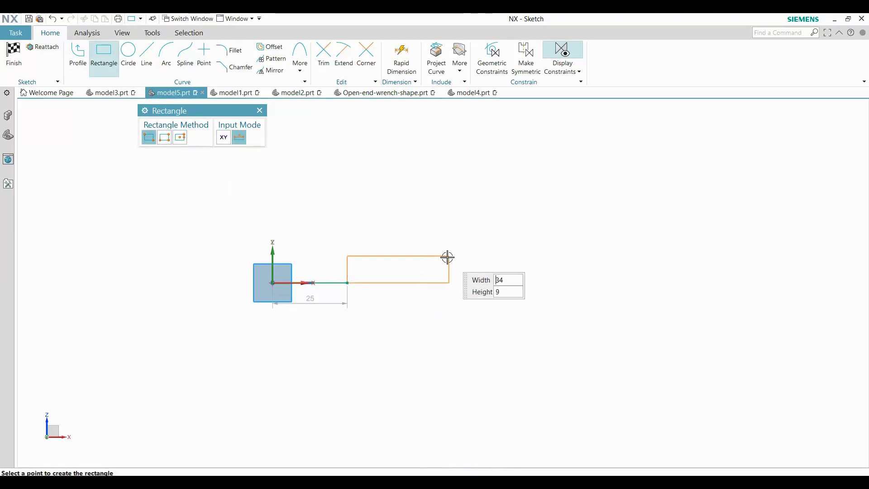
pyautogui.click(419, 268)
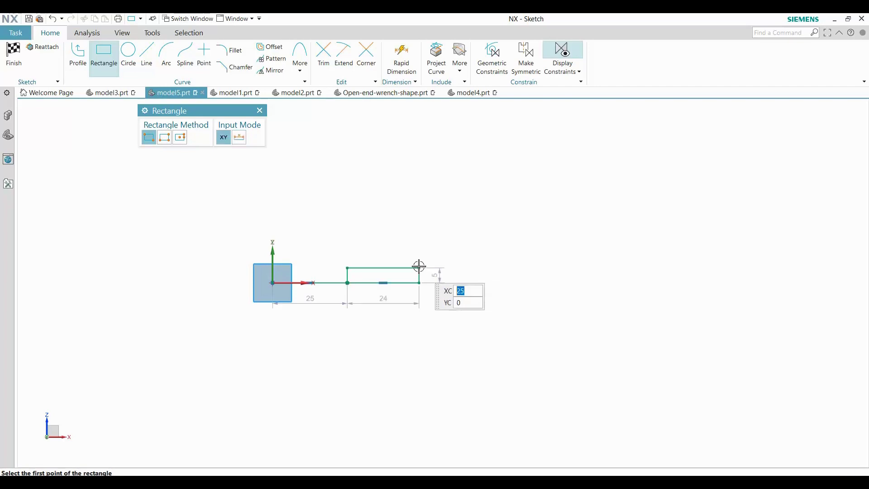
# Draw an upright rectangle about 6 mm wide and 16 mm high from the first rectangle's upper near corner
pyautogui.click(348, 268)
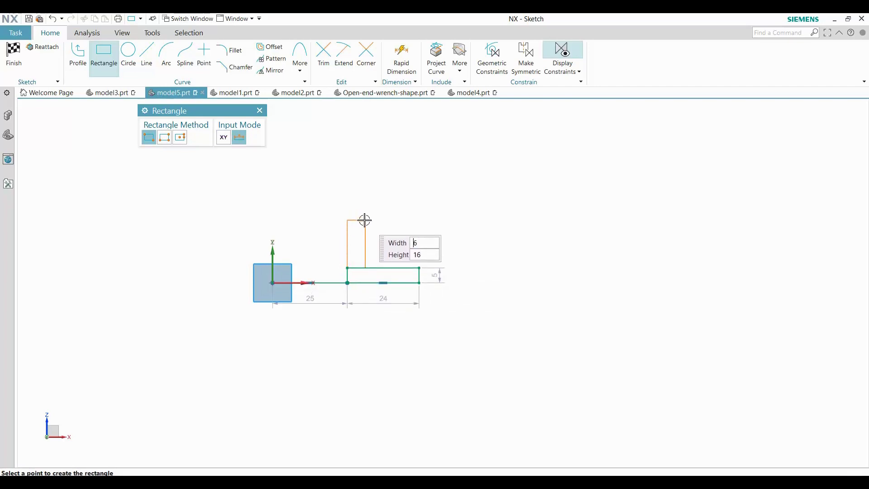
pyautogui.click(365, 220)
pyautogui.press('Escape')
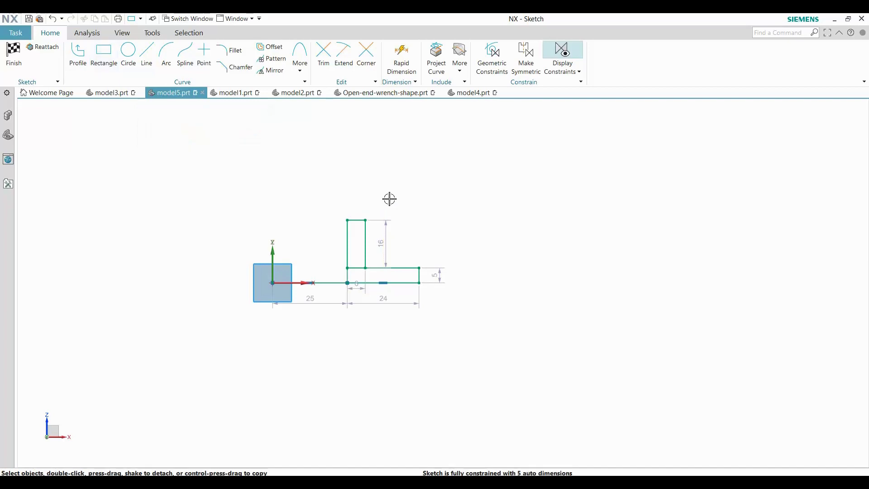
# Fix the line's length with a 25 mm driving dimension, and move the Rapid Dimension dialog clear of the sketch
pyautogui.click(402, 58)
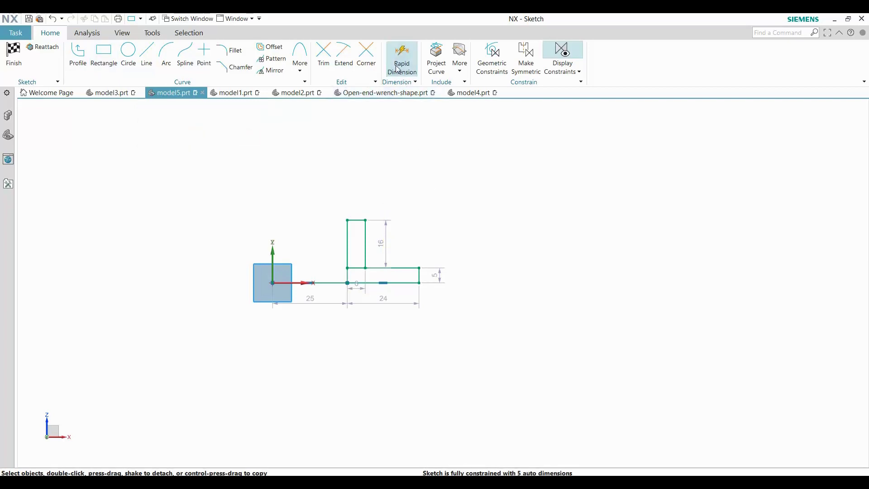
pyautogui.doubleClick(311, 300)
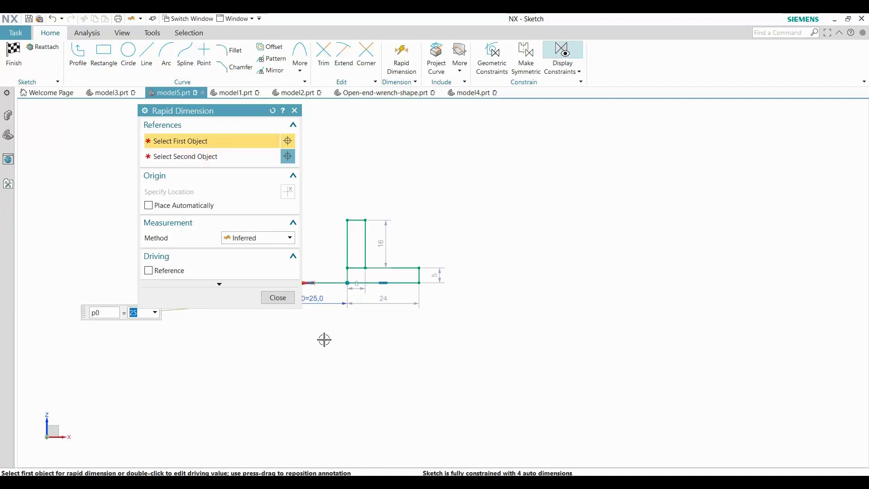
pyautogui.press('Return')
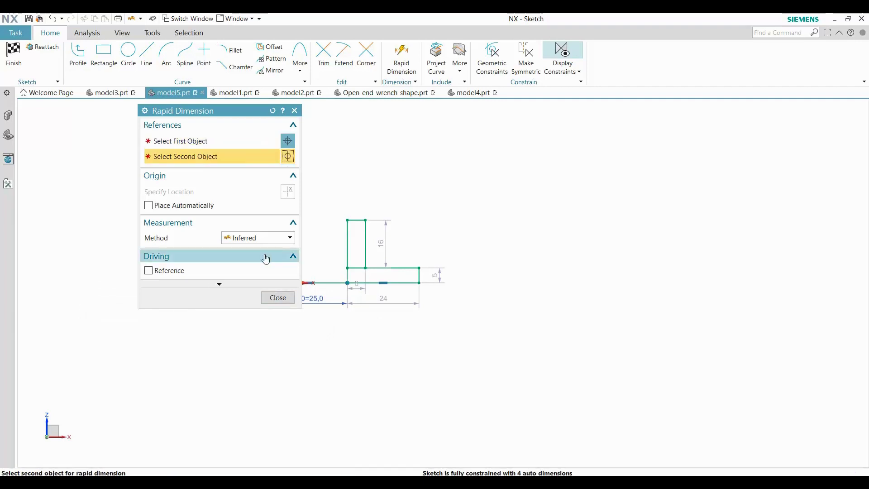
pyautogui.moveTo(222, 116); pyautogui.dragTo(130, 145)
pyautogui.click(116, 171)
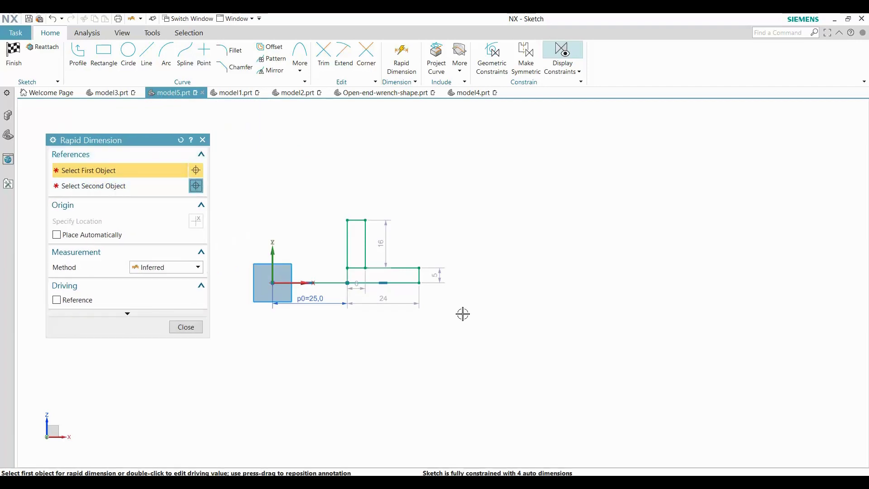
# Dimension the distance from the sketch origin to the horizontal rectangle's far lower corner as 50 mm
pyautogui.click(419, 283)
pyautogui.click(273, 285)
pyautogui.click(340, 321)
pyautogui.write('50')
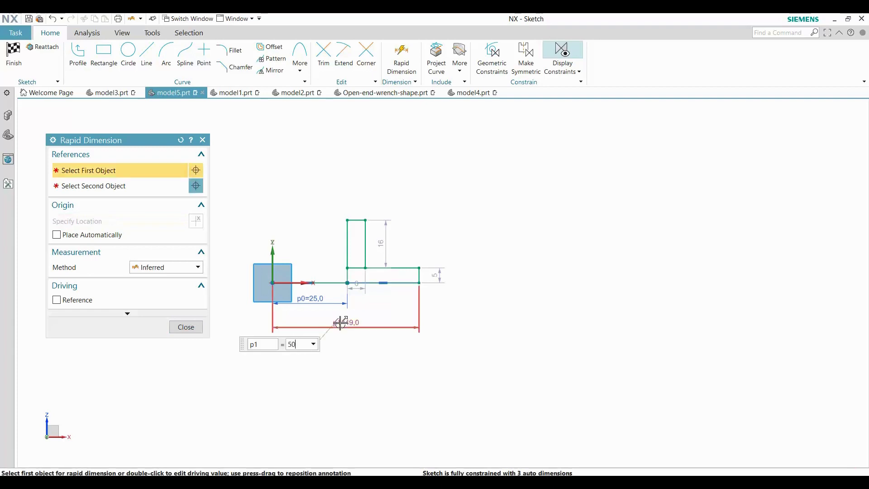
pyautogui.press('Return')
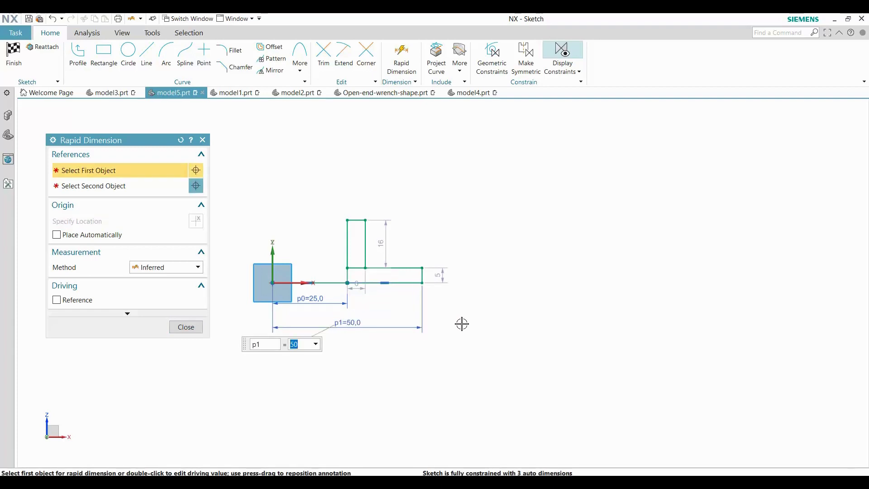
# Fix the horizontal rectangle's height with a driving dimension placed beyond its far end, and close the Rapid Dimension tool
pyautogui.click(415, 273)
pyautogui.click(416, 272)
pyautogui.click(449, 279)
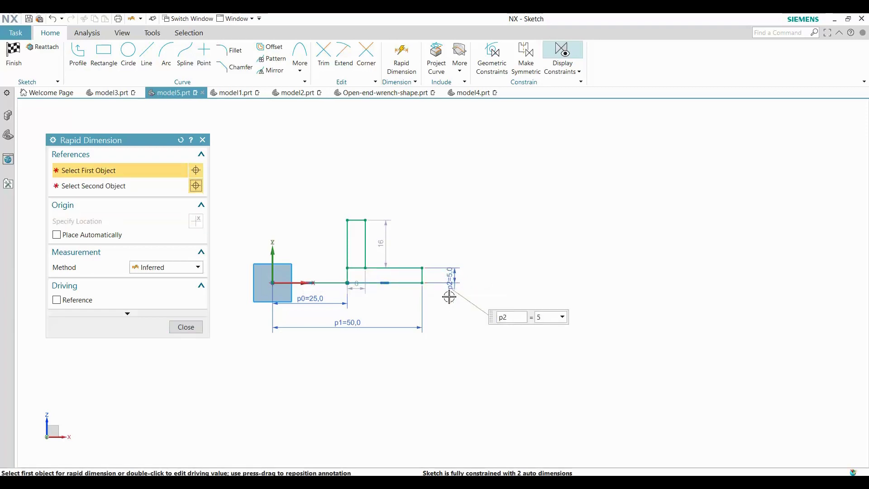
pyautogui.click(441, 293)
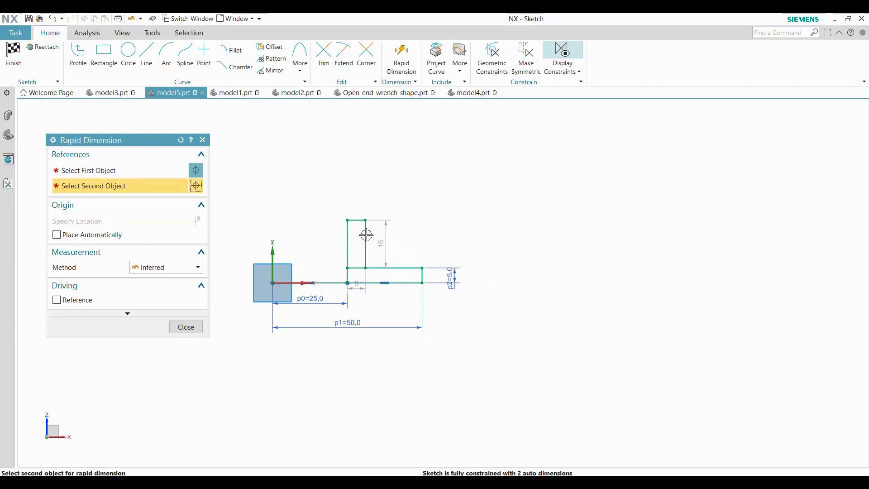
pyautogui.click(186, 327)
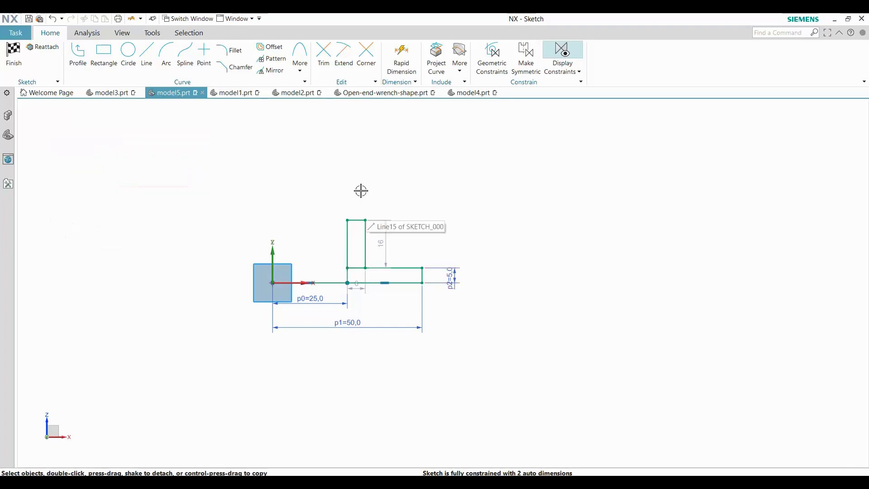
# Dimension the overall height from the horizontal rectangle's bottom edge to the upright rectangle's top corner as 25 mm
pyautogui.click(400, 72)
pyautogui.click(407, 283)
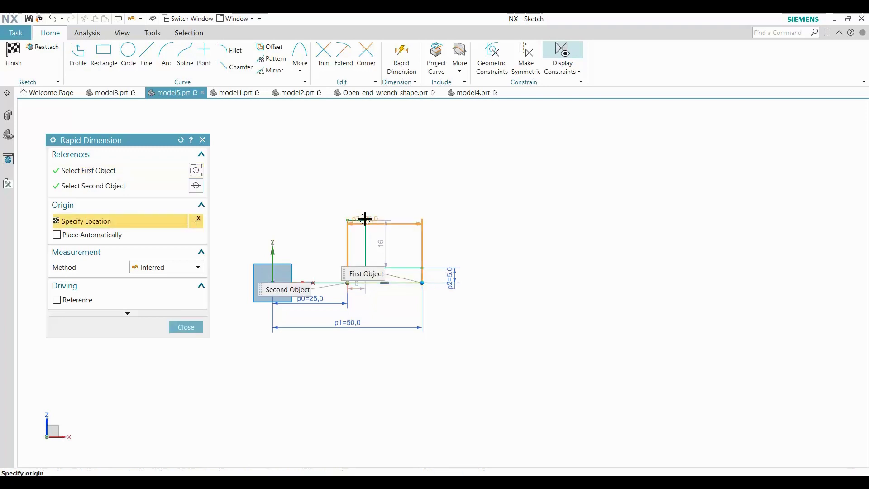
pyautogui.click(366, 221)
pyautogui.click(474, 254)
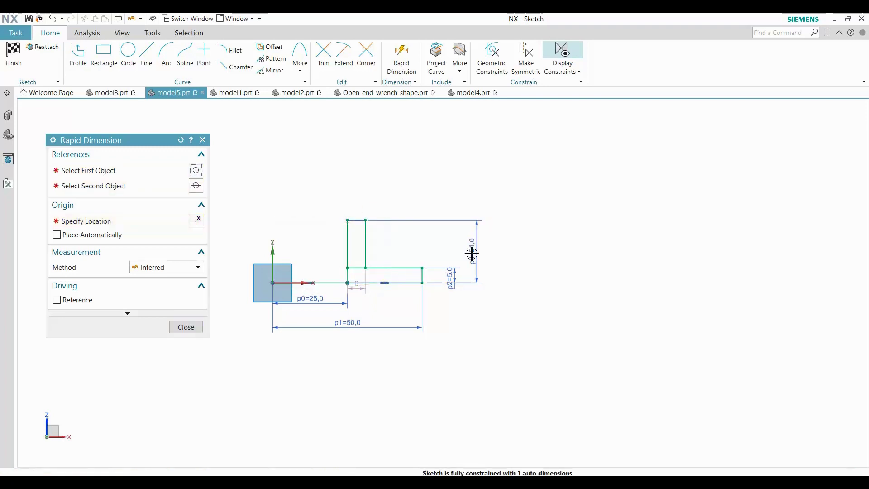
pyautogui.write('25')
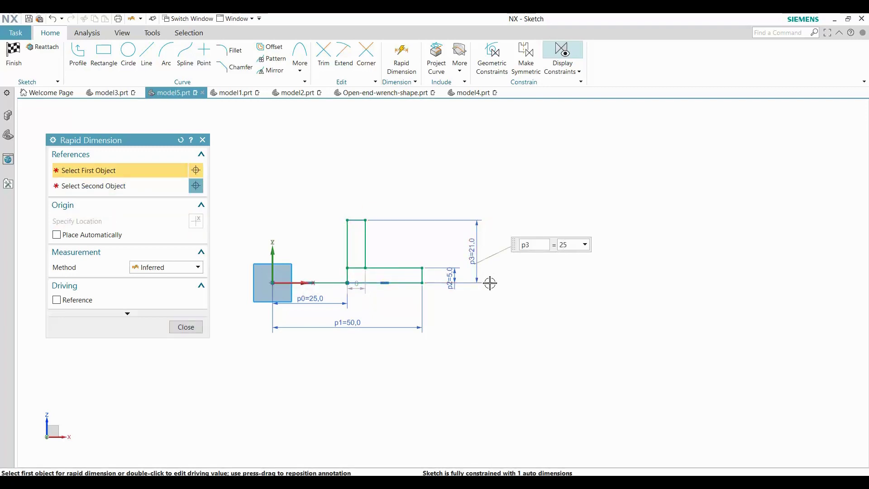
pyautogui.press('Return')
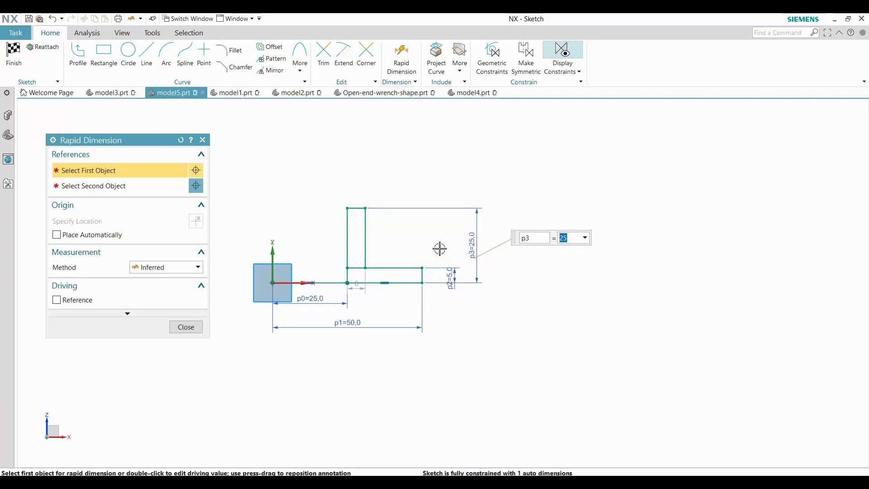
# Dimension the distance from the vertical sketch axis to the upright rectangle's outer edge as 30 mm, and end dimensioning
pyautogui.click(365, 227)
pyautogui.click(273, 256)
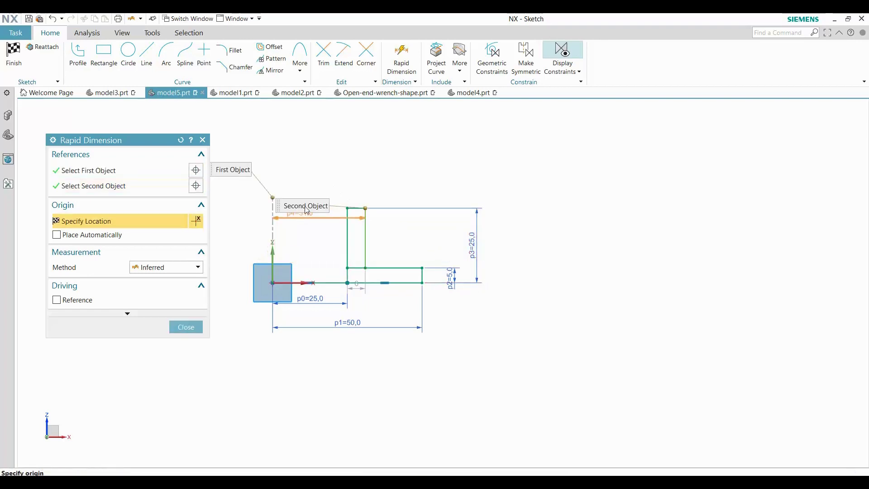
pyautogui.click(317, 213)
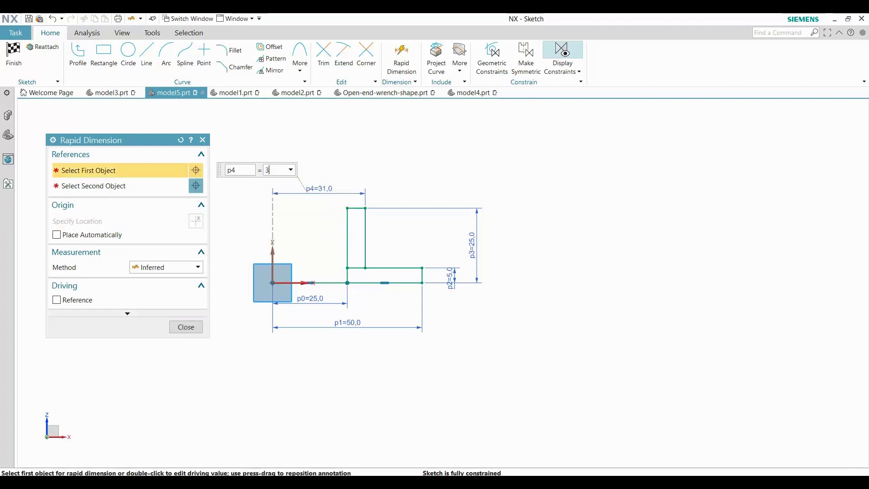
pyautogui.write('30')
pyautogui.press('Return')
pyautogui.middleClick(421, 238)
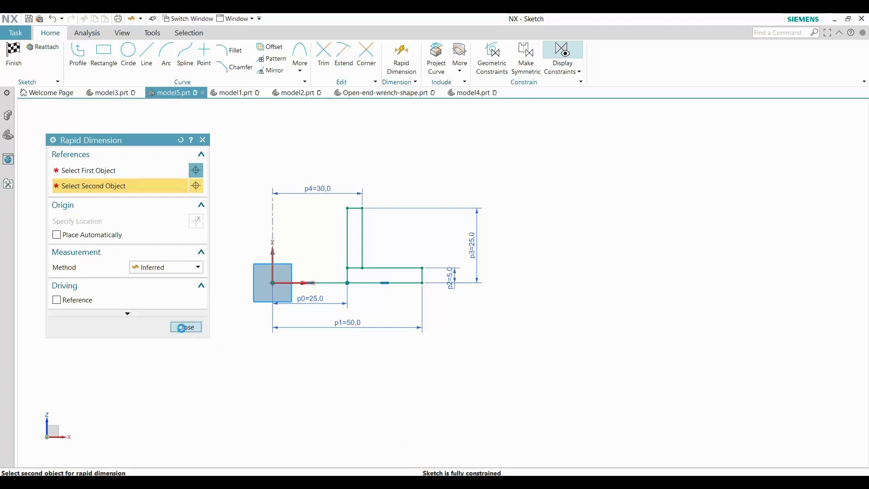
pyautogui.click(184, 326)
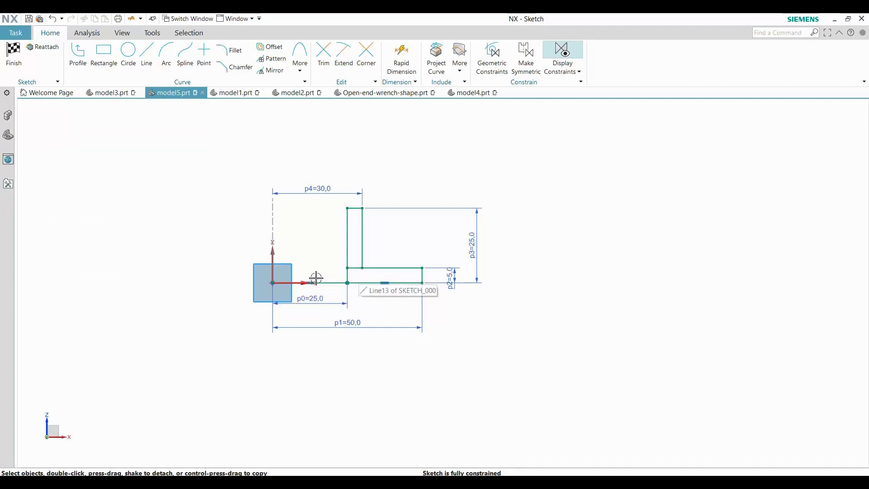
# Finish the sketch and revolve the L-shaped section through 360° about the Z axis as a solid
pyautogui.click(14, 57)
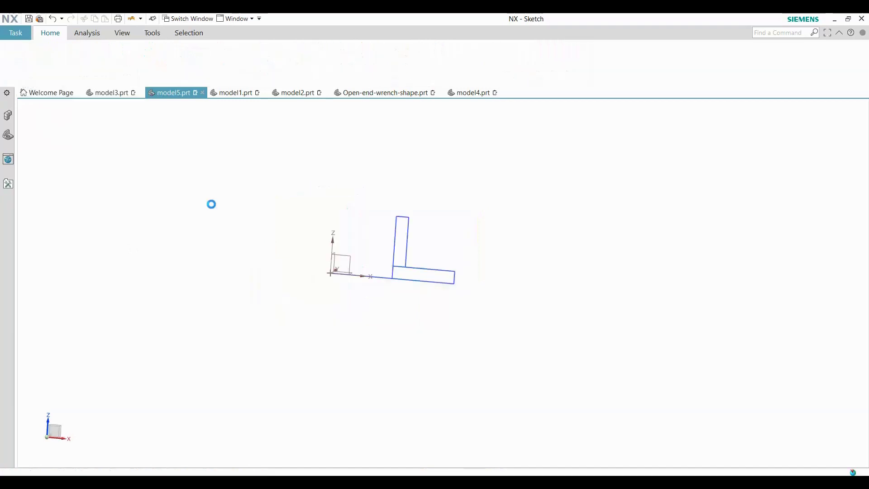
pyautogui.scroll(5, 498, 292)
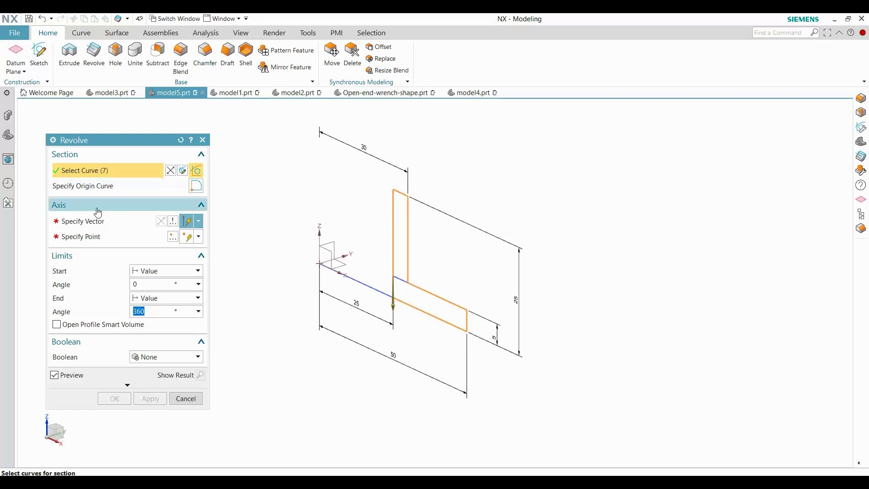
pyautogui.click(98, 224)
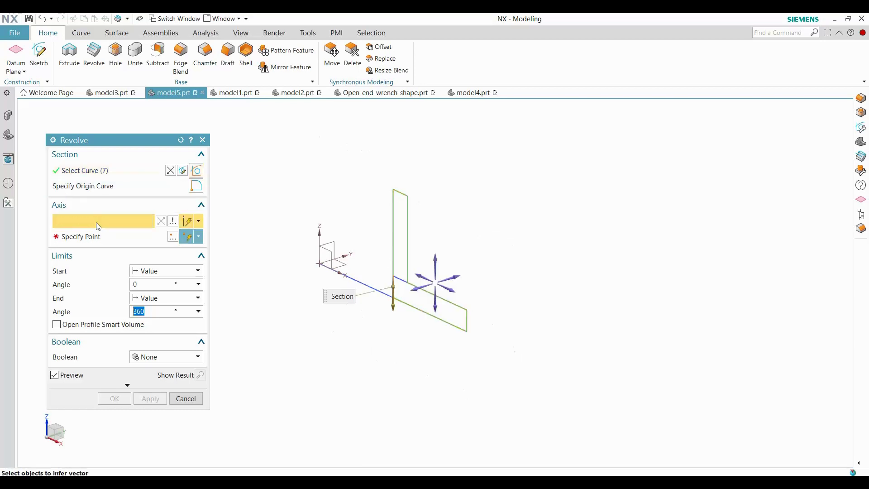
pyautogui.click(319, 236)
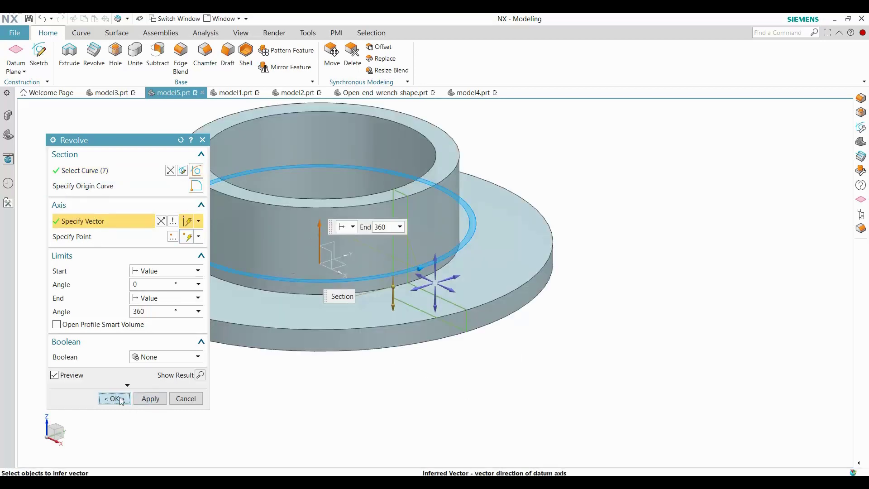
pyautogui.click(116, 398)
pyautogui.hotkey('ctrl', 'f')
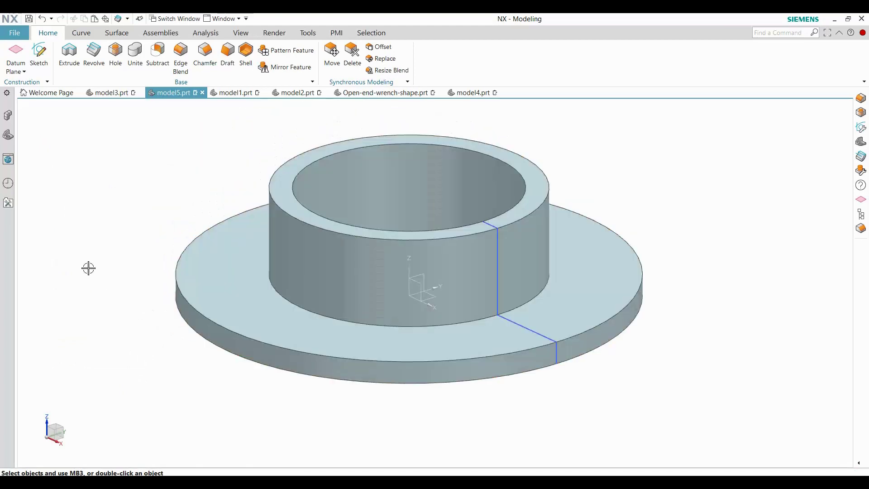
# Show the Part Navigator and switch off Timestamp Order so that it lists bodies instead of the feature history
pyautogui.click(7, 135)
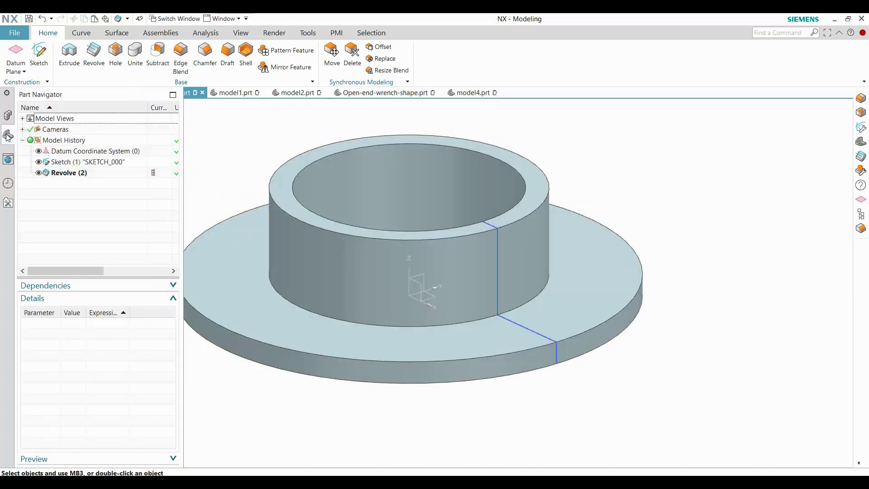
pyautogui.rightClick(48, 203)
pyautogui.click(75, 253)
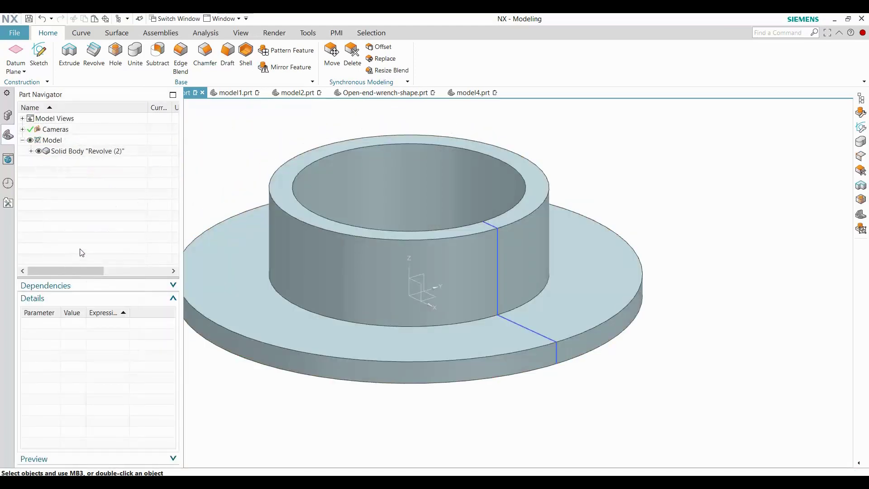
pyautogui.click(68, 152)
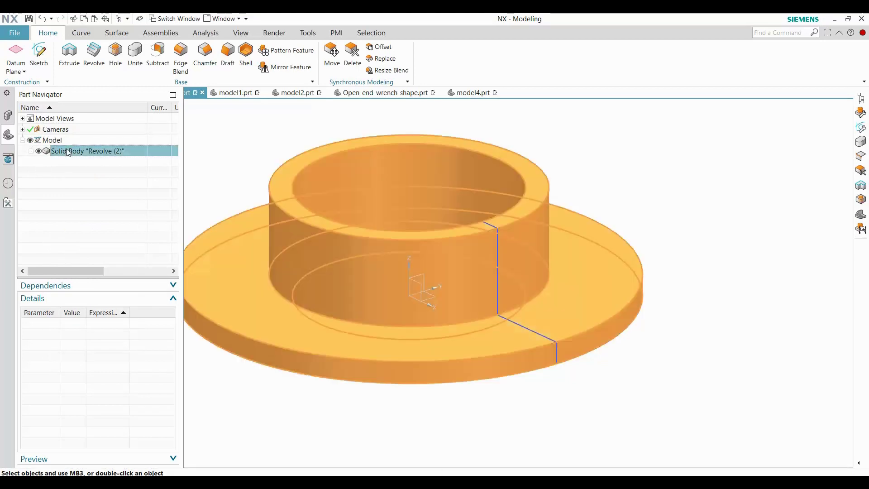
# Switch Timestamp Order back on in the Part Navigator
pyautogui.click(62, 185)
pyautogui.rightClick(61, 185)
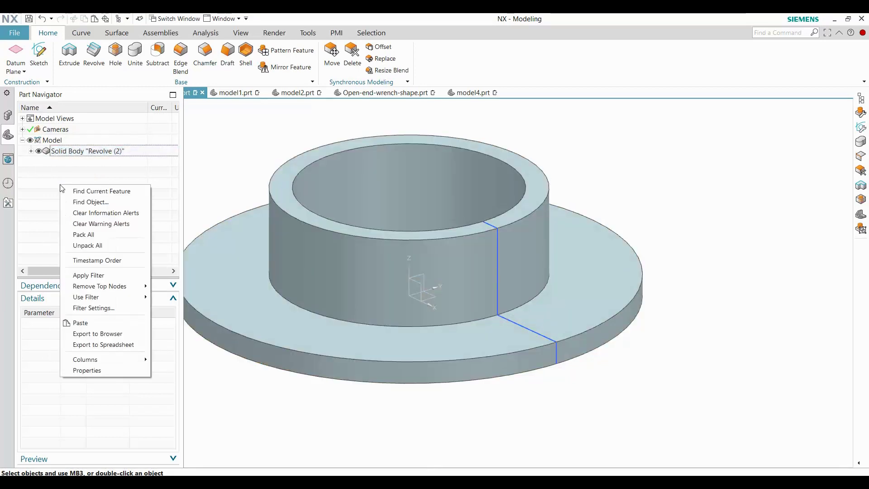
pyautogui.click(89, 261)
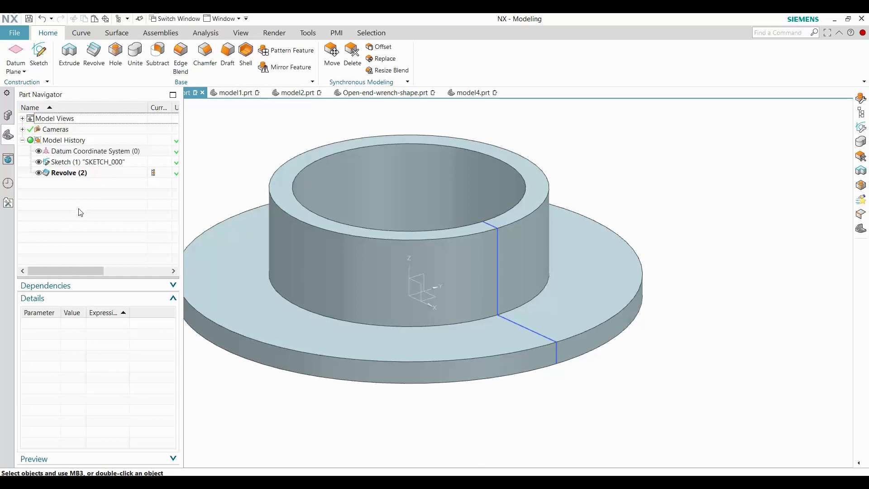
# Hide the translucent outer housing component in the oscillating multi-tool assembly
pyautogui.moveTo(204, 153)
pyautogui.mouseDown(button='middle')
pyautogui.moveTo(202, 170)
pyautogui.moveTo(200, 156)
pyautogui.moveTo(211, 158)
pyautogui.mouseUp(button='middle')
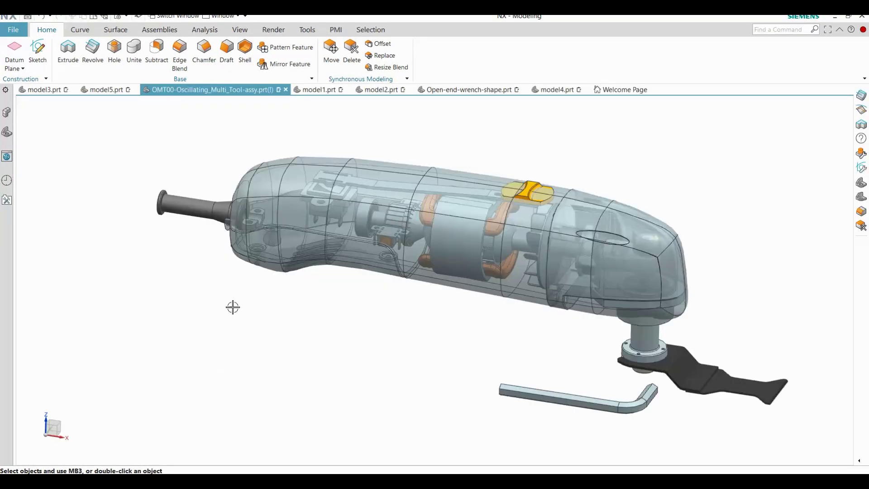
pyautogui.keyDown('shift'); pyautogui.moveTo(232, 307); pyautogui.dragTo(262, 358, button='middle'); pyautogui.keyUp('shift')
pyautogui.scroll(5, 349, 285)
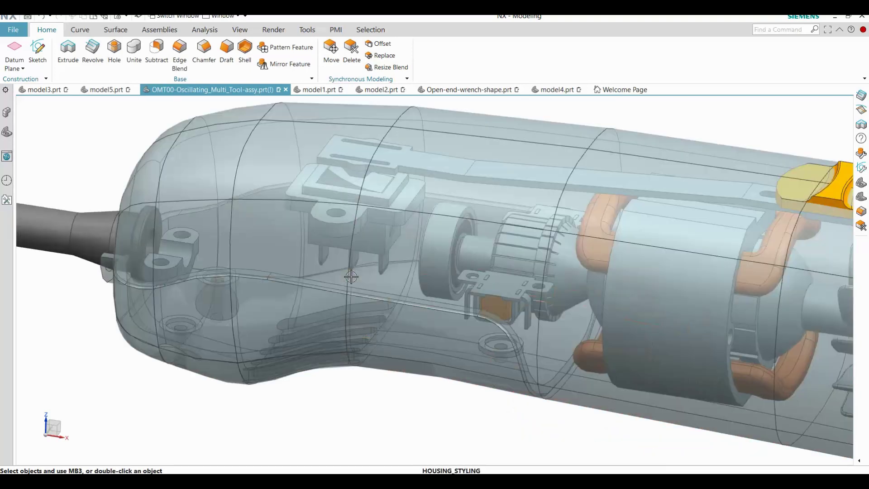
pyautogui.rightClick(256, 161)
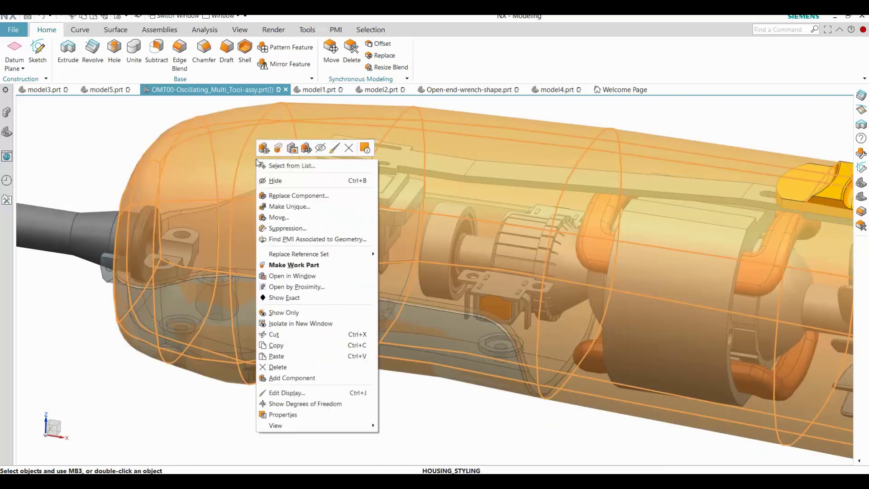
pyautogui.click(275, 180)
# Make the switch holder component the work part within the assembly
pyautogui.scroll(3, 354, 233)
pyautogui.doubleClick(341, 216)
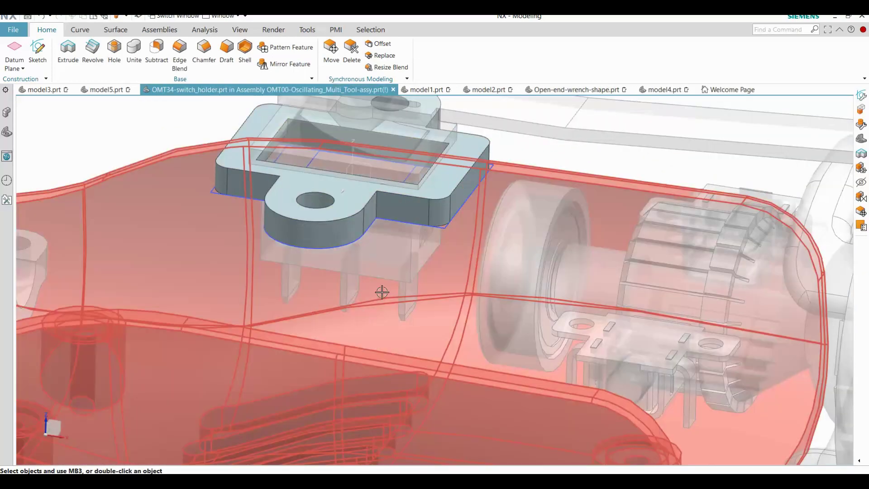
pyautogui.moveTo(383, 294); pyautogui.dragTo(394, 316, button='middle')
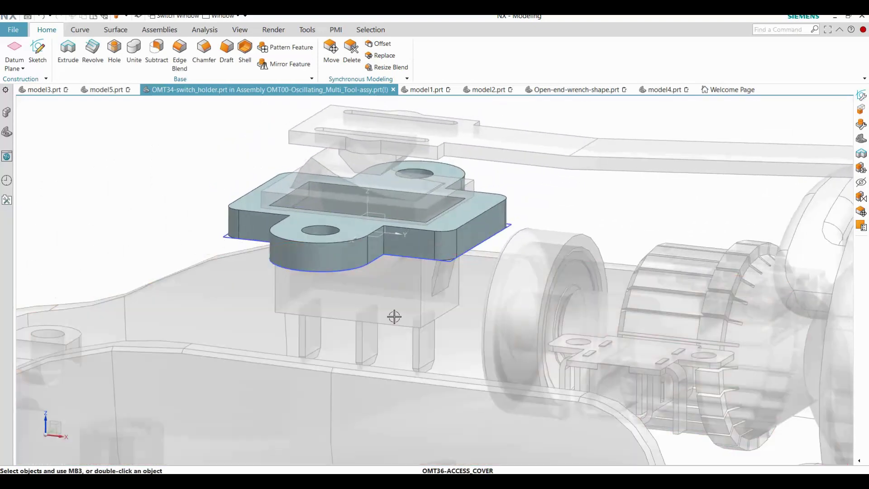
# Create a new part from the Model template with millimetre units
pyautogui.click(15, 29)
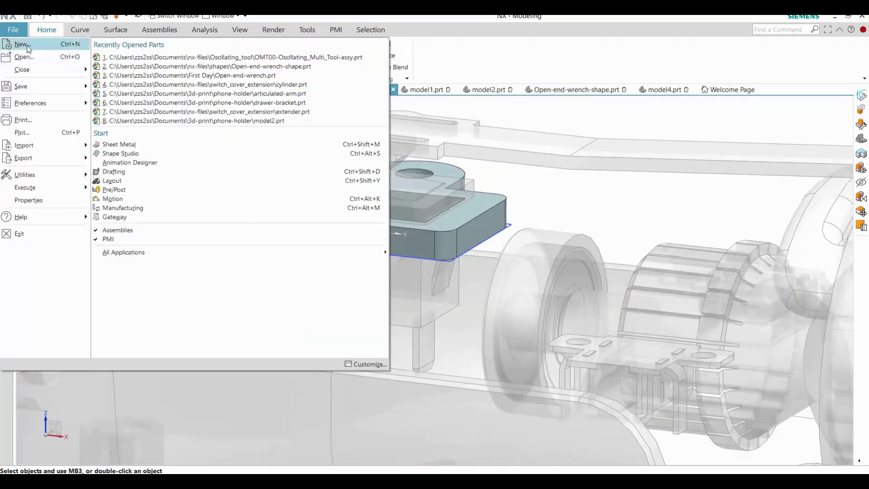
pyautogui.press('Escape')
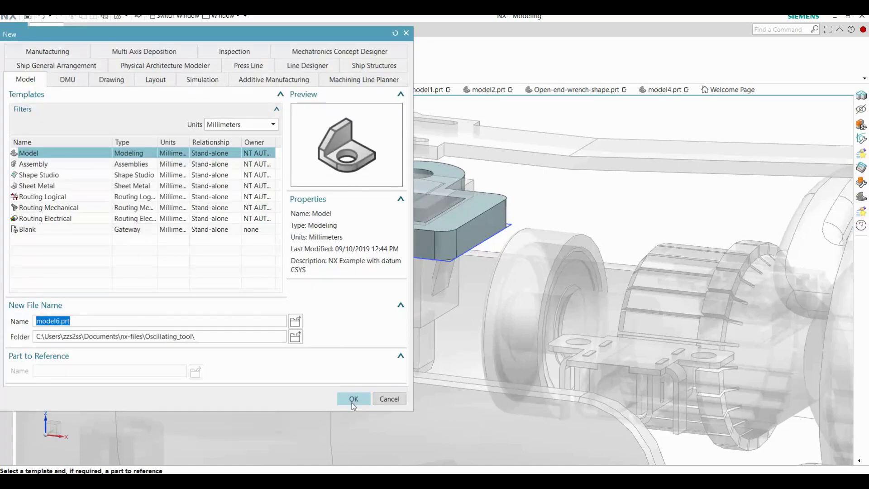
pyautogui.click(354, 399)
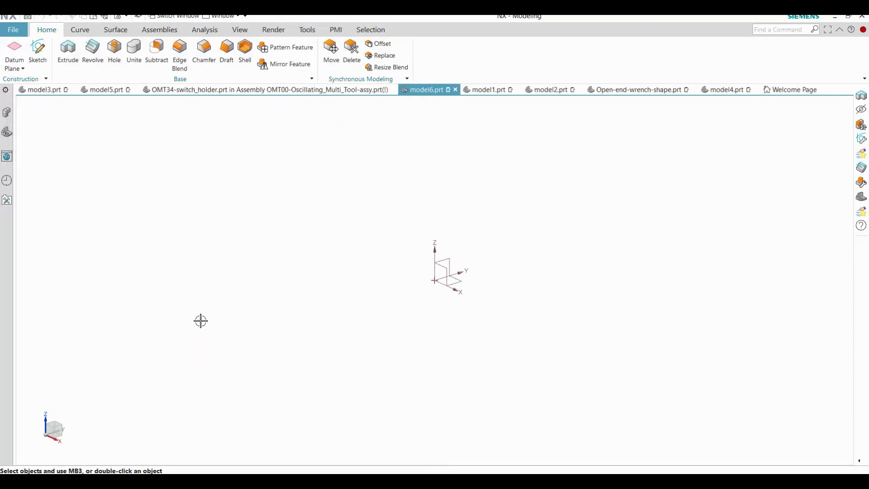
# On the default XY plane, sketch a rectangle from its centre at the origin, about 19 mm wide and slightly taller than wide
pyautogui.click(38, 52)
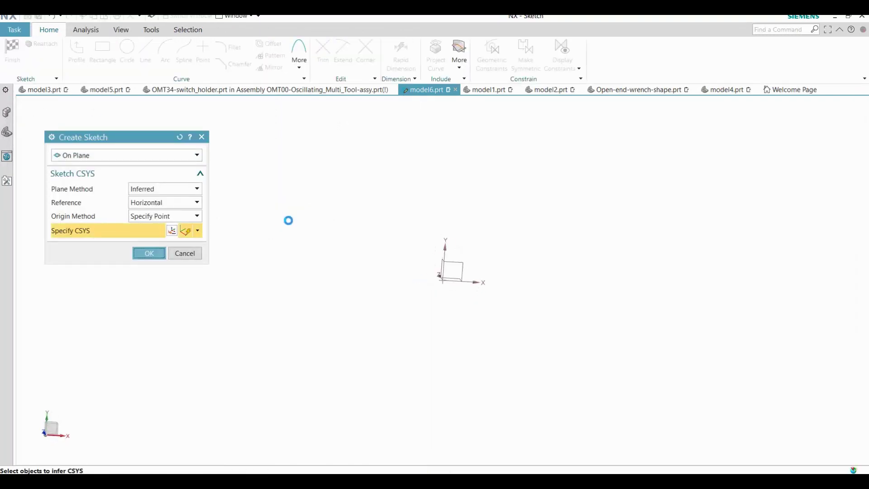
pyautogui.middleClick(287, 216)
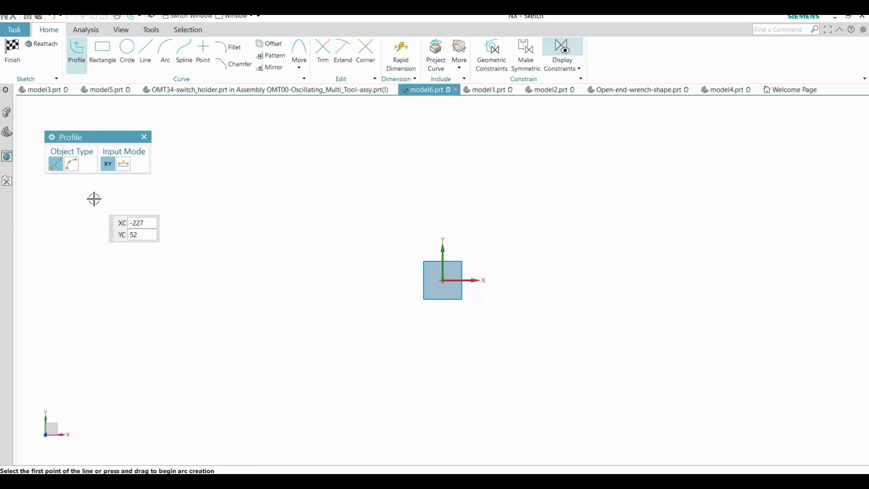
pyautogui.click(103, 51)
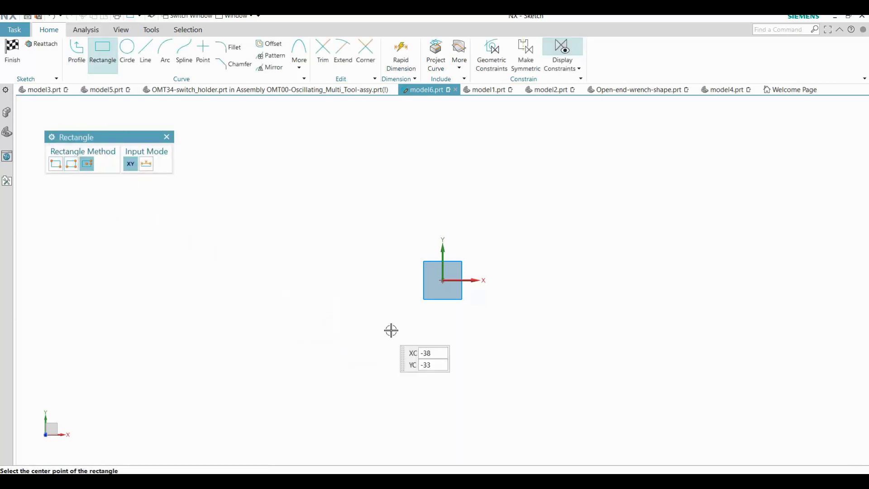
pyautogui.click(444, 282)
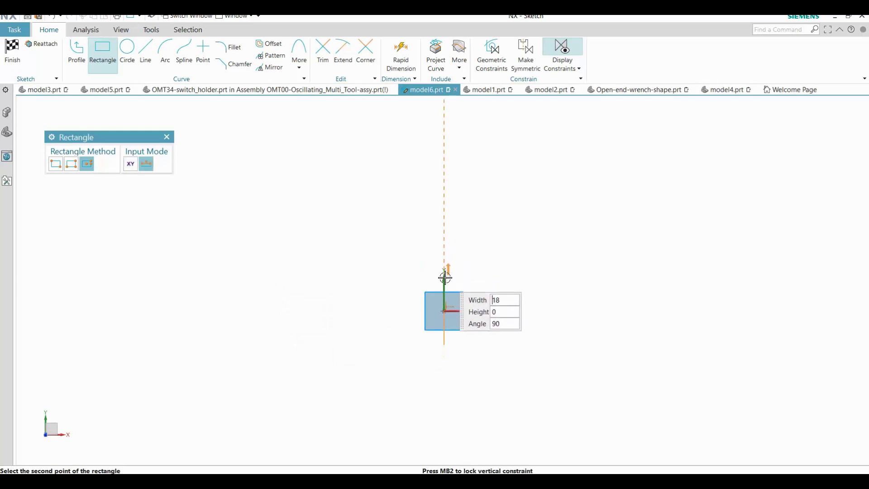
pyautogui.click(479, 267)
pyautogui.keyDown('shift'); pyautogui.moveTo(542, 333); pyautogui.dragTo(518, 266, button='middle'); pyautogui.keyUp('shift')
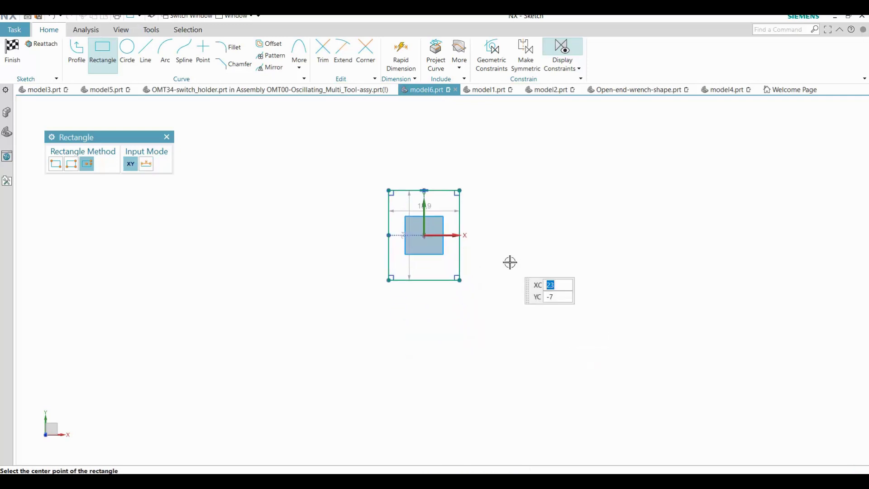
pyautogui.press('Escape')
# Turn the rectangle's automatic height dimension into a driving one placed beside it and set the height to 20 mm
pyautogui.moveTo(408, 262); pyautogui.dragTo(584, 270)
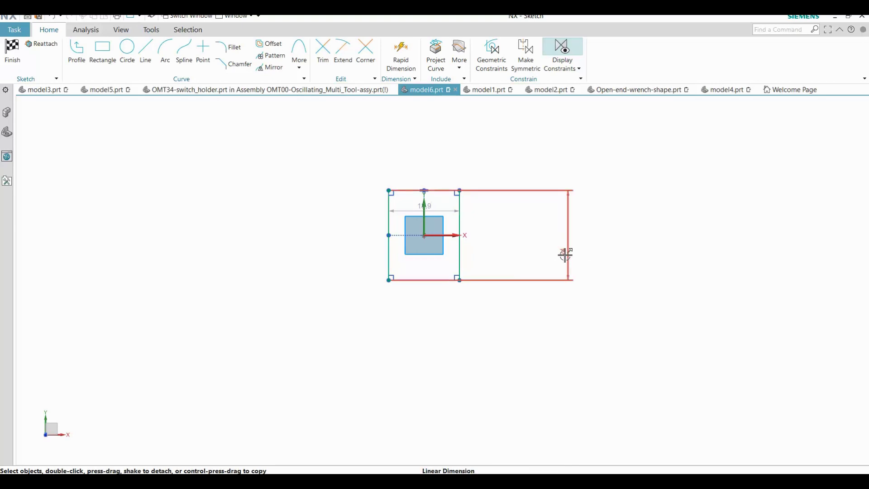
pyautogui.doubleClick(569, 254)
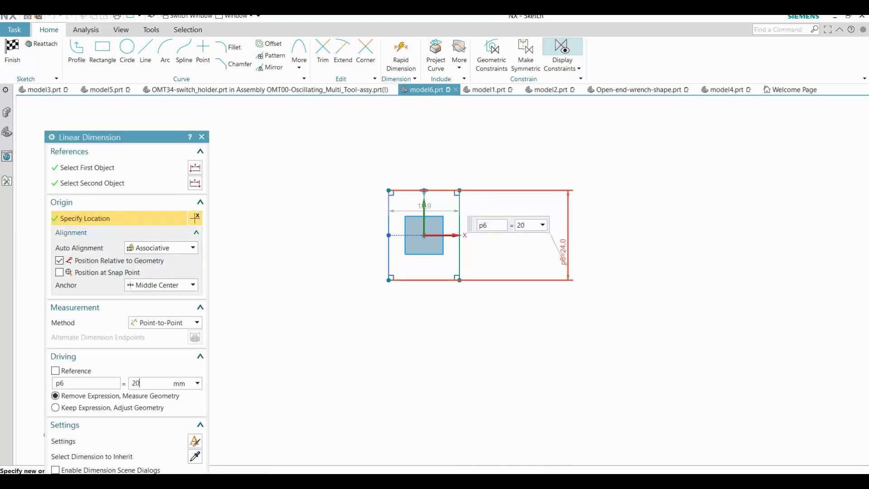
pyautogui.press('Return')
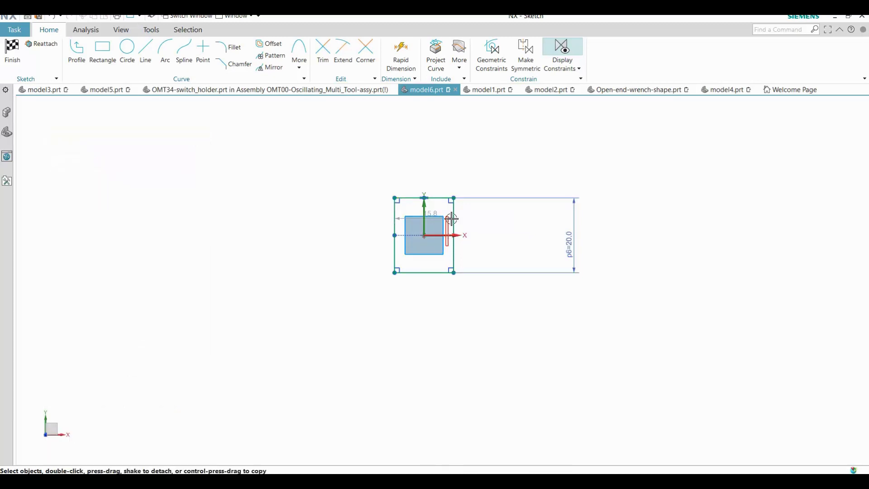
# Place the rectangle's width dimension below it and set the width to 12.5 mm
pyautogui.click(399, 218)
pyautogui.click(416, 334)
pyautogui.doubleClick(412, 331)
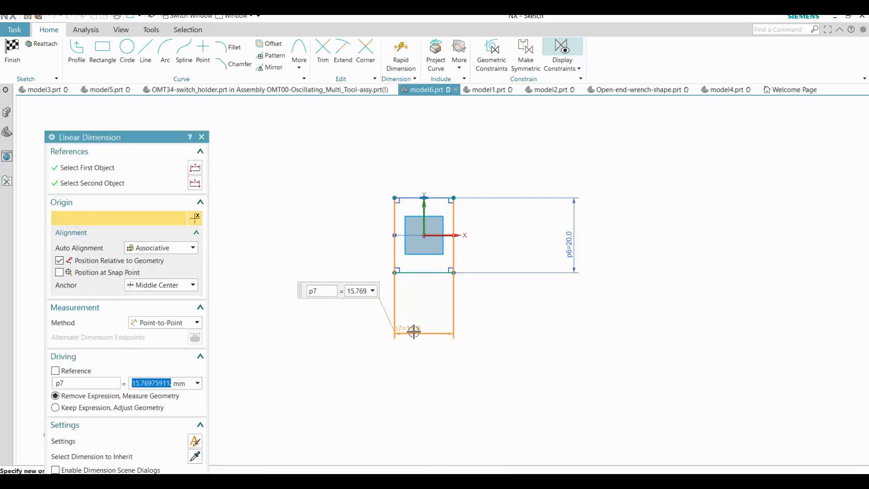
pyautogui.write('12.5')
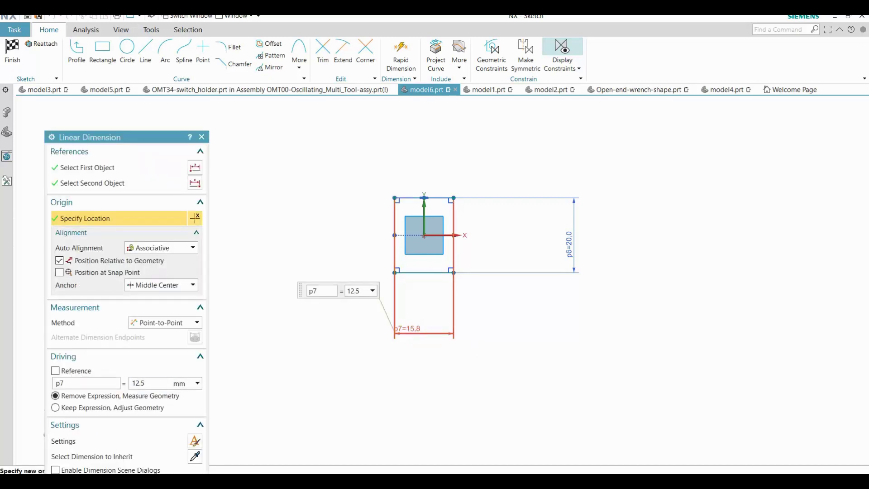
pyautogui.press('Return')
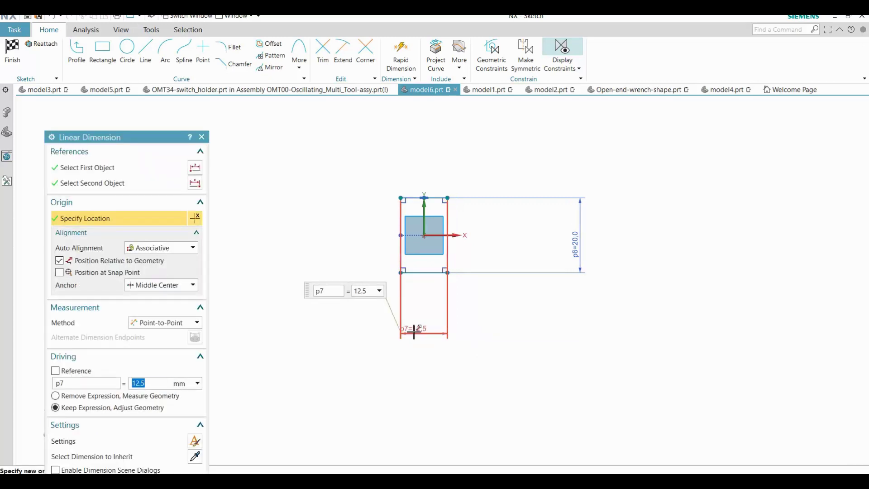
pyautogui.middleClick(288, 359)
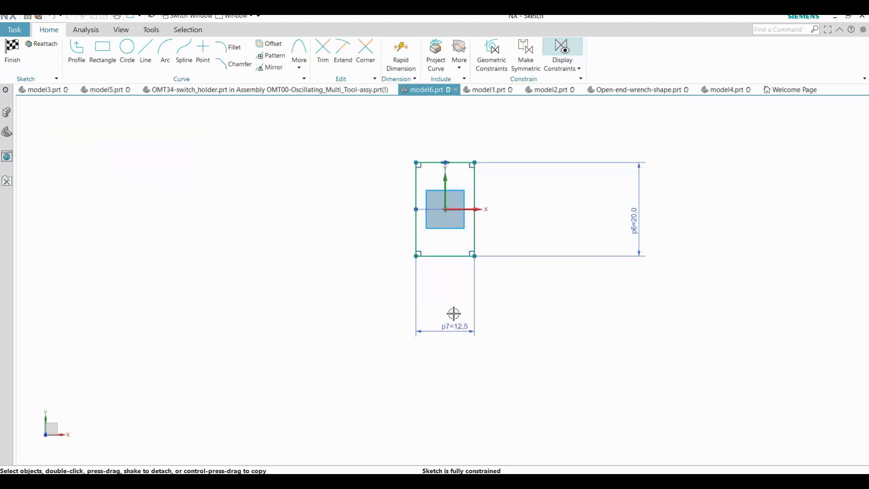
# Sketch a larger upright rectangle centred on the origin around the first one, about 20 mm wide and 28.4 mm high
pyautogui.scroll(2, 453, 313)
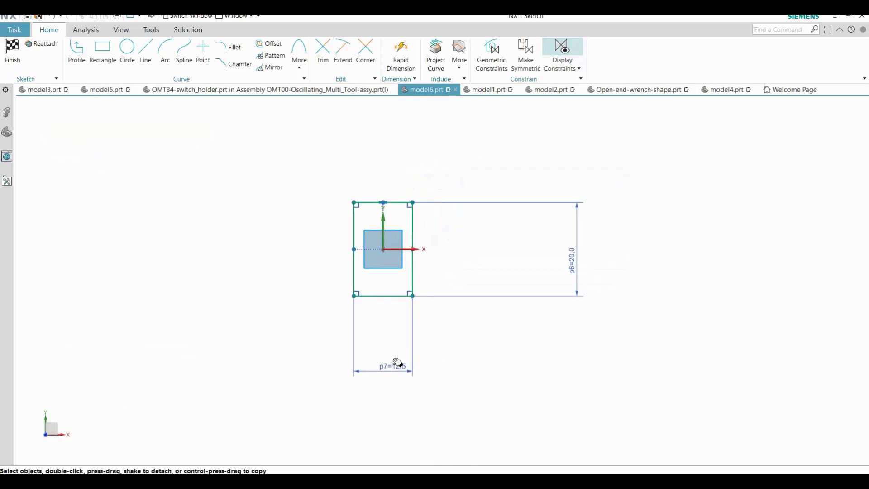
pyautogui.click(102, 60)
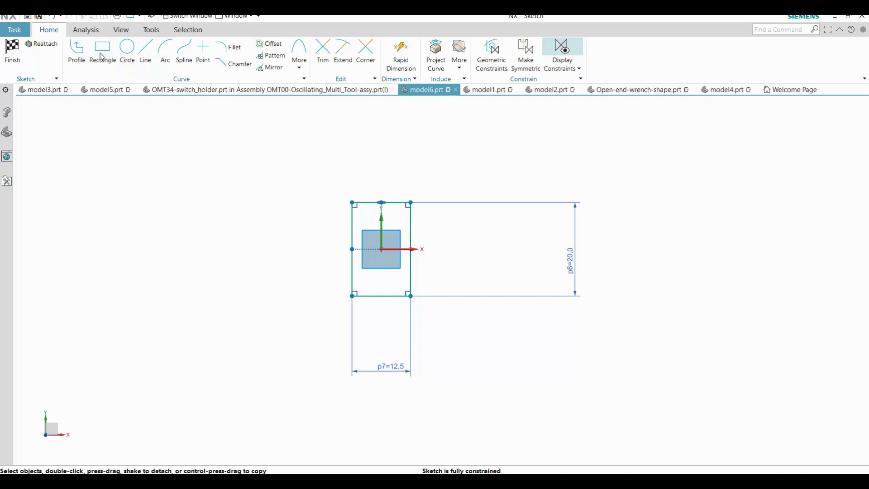
pyautogui.click(382, 249)
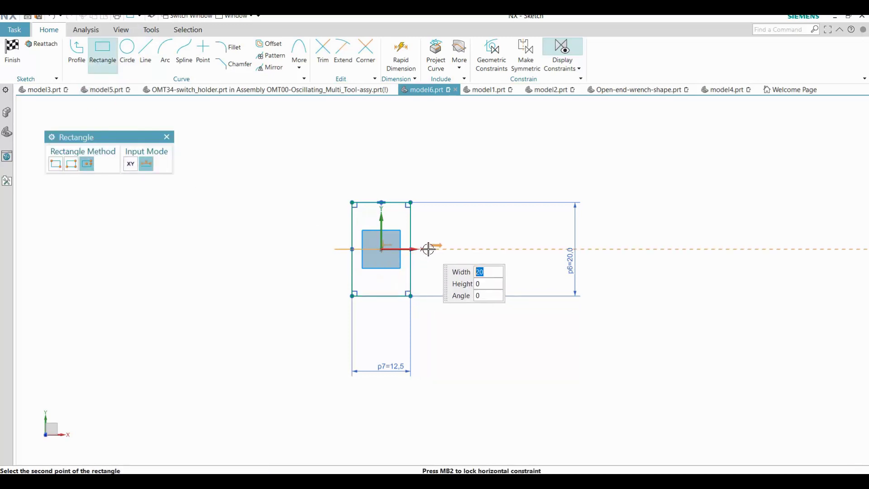
pyautogui.click(432, 183)
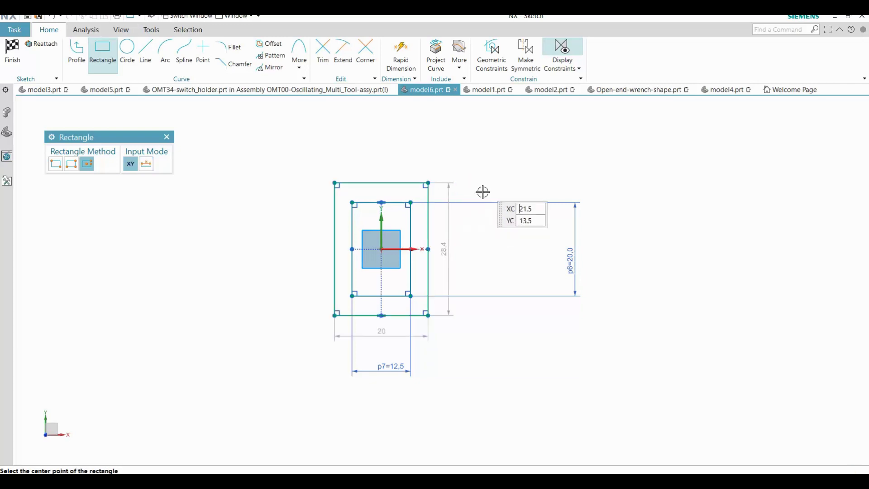
# Sketch a horizontal rectangle centred on the origin across the other two, about 36 mm wide and 9.2 mm high
pyautogui.click(381, 249)
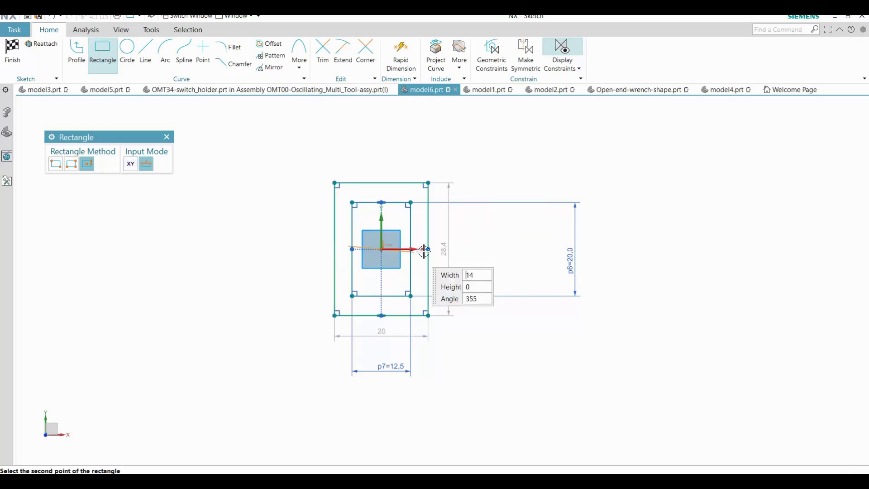
pyautogui.click(466, 246)
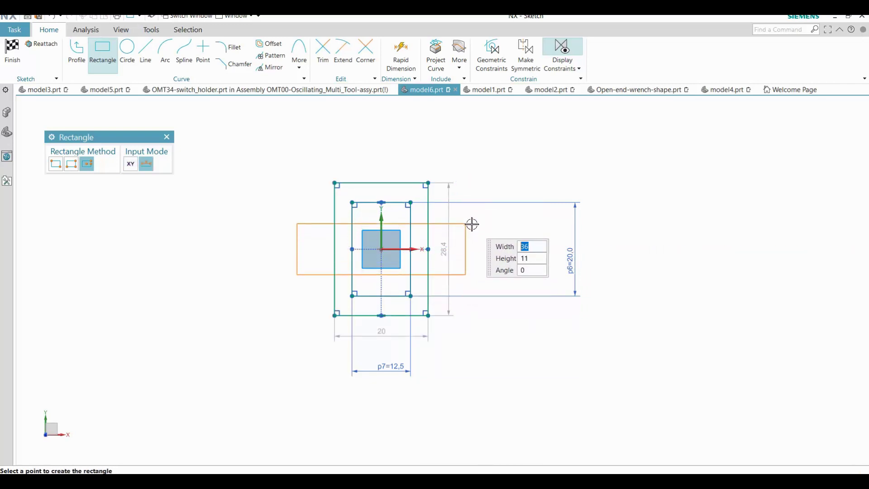
pyautogui.click(472, 227)
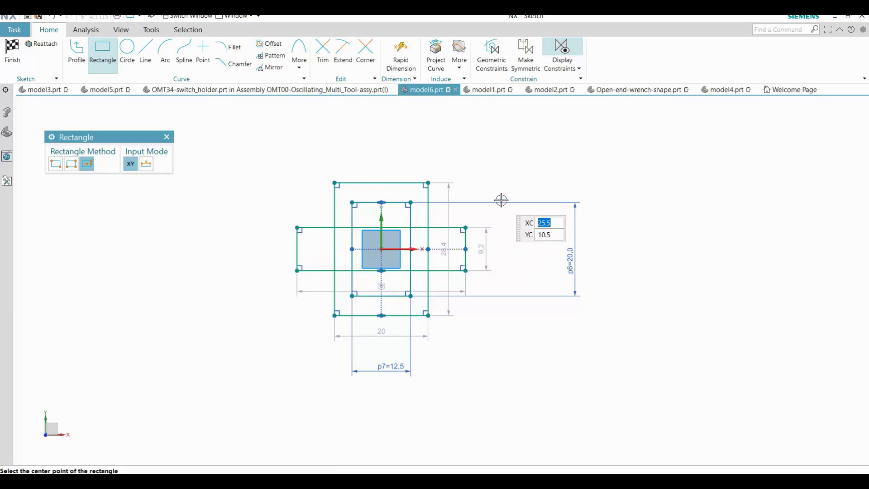
pyautogui.press('Escape')
# Close the horizontal rectangle's left end with an outward semicircular arc of about 4.6 mm radius between its two corners
pyautogui.click(165, 58)
pyautogui.click(297, 228)
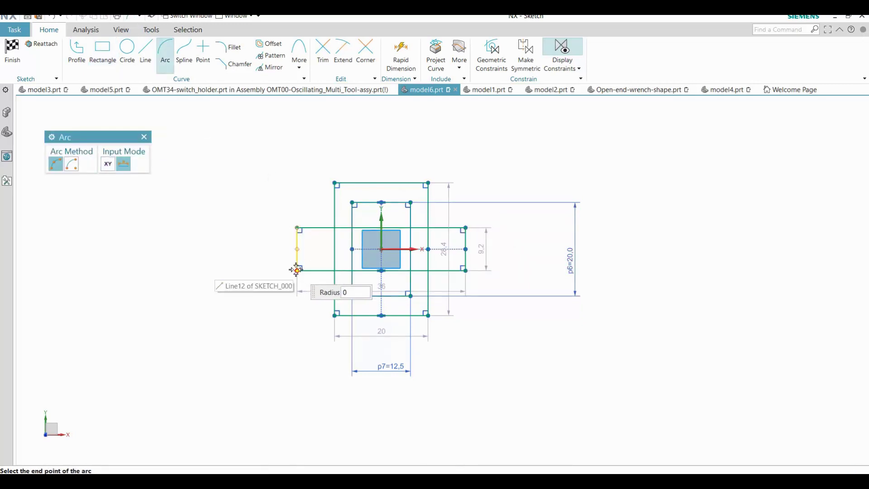
pyautogui.click(297, 270)
pyautogui.click(271, 250)
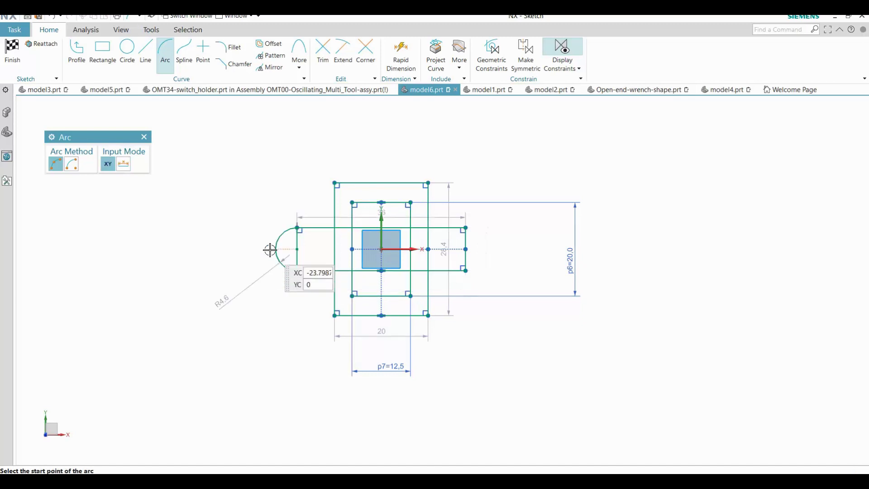
pyautogui.press('Escape')
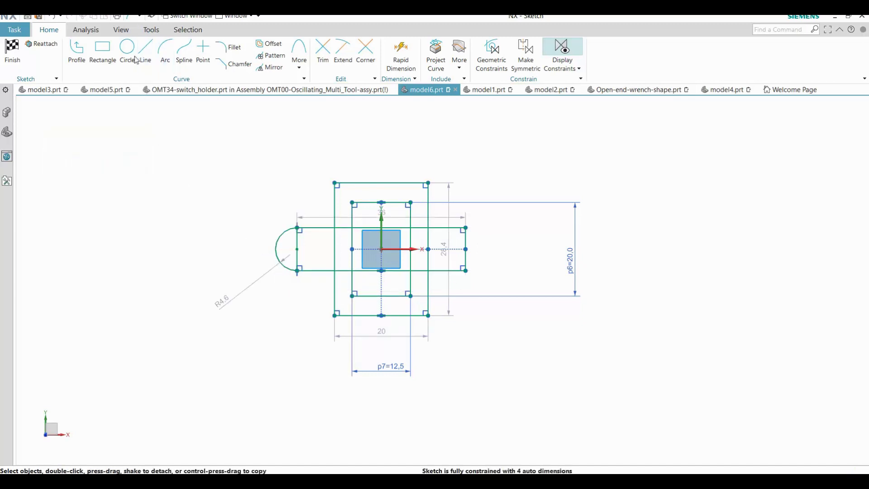
# Sketch a circle of about 4.5 mm diameter centred on the left arc's centre point
pyautogui.click(128, 51)
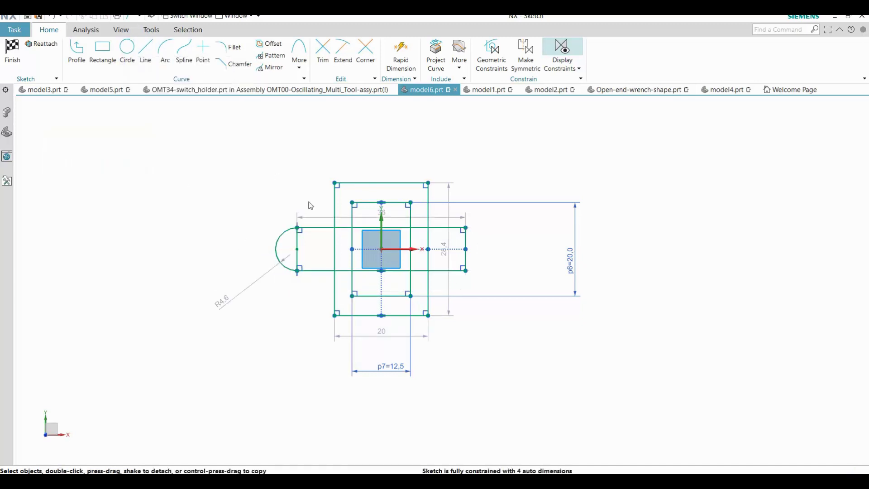
pyautogui.click(294, 248)
pyautogui.click(307, 243)
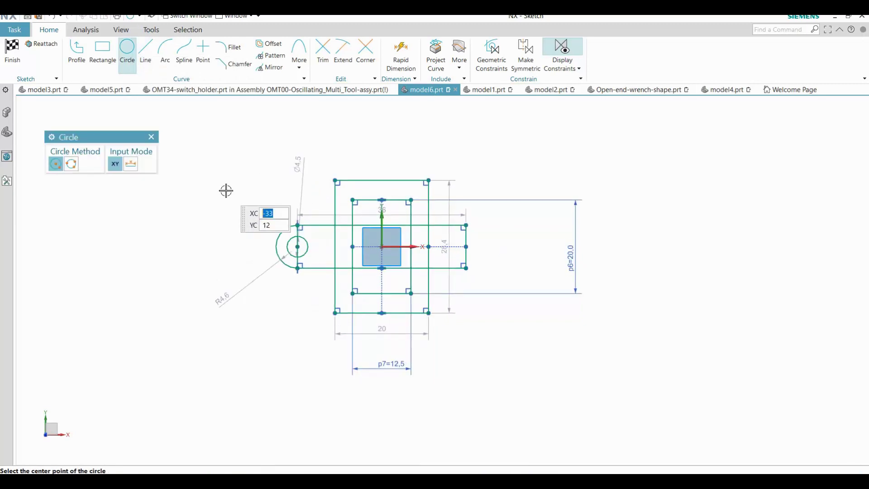
pyautogui.press('Escape')
# Mirror the left end arc and its circle about the vertical Y axis
pyautogui.click(275, 234)
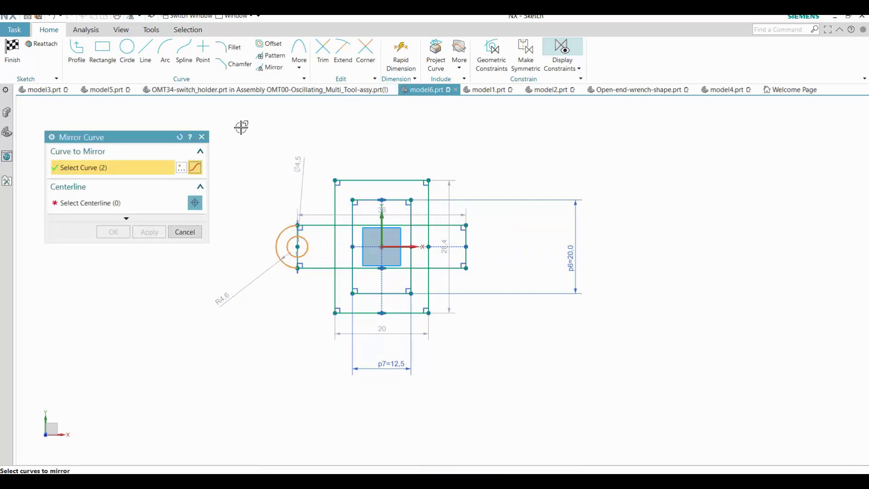
pyautogui.click(114, 202)
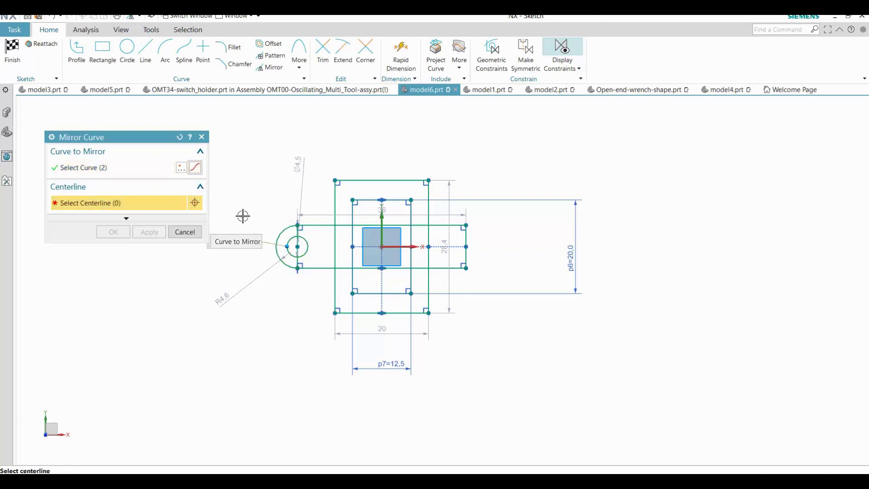
pyautogui.click(382, 221)
pyautogui.click(113, 232)
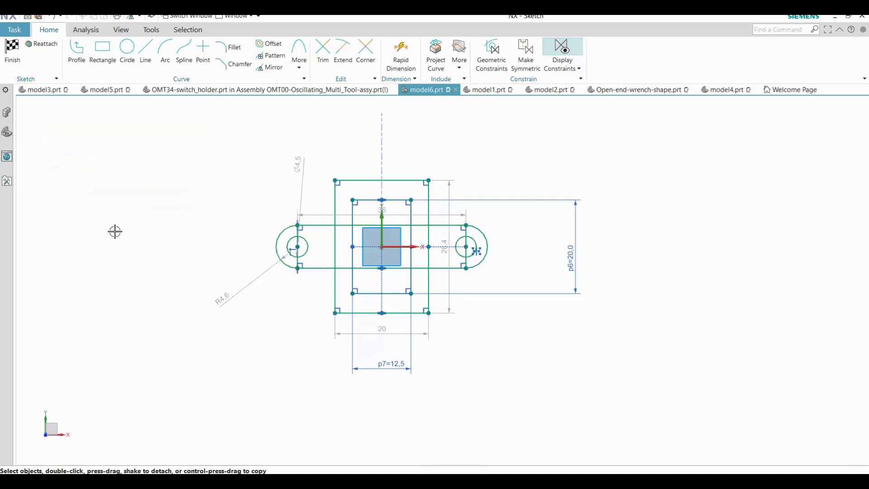
# Add rapid dimensions for the large upright rectangle's height and the horizontal rectangle's height, placing both beside the shape
pyautogui.scroll(1, 166, 293)
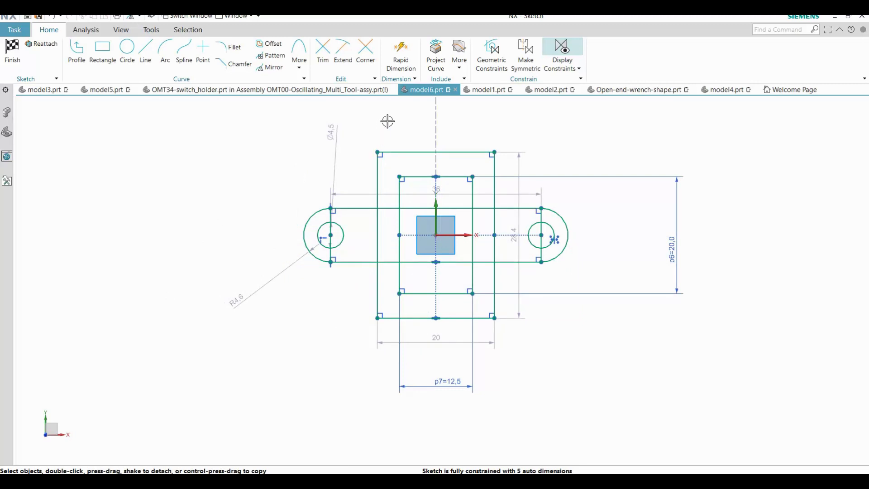
pyautogui.click(405, 63)
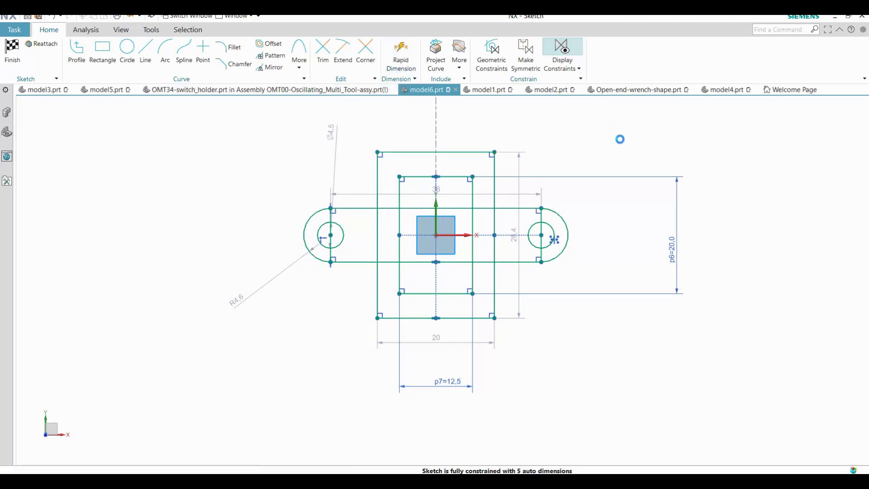
pyautogui.click(496, 159)
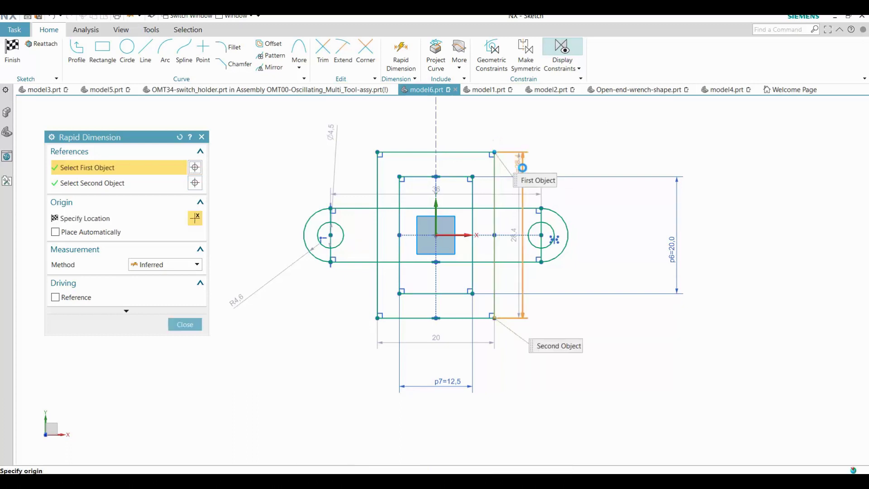
pyautogui.click(698, 223)
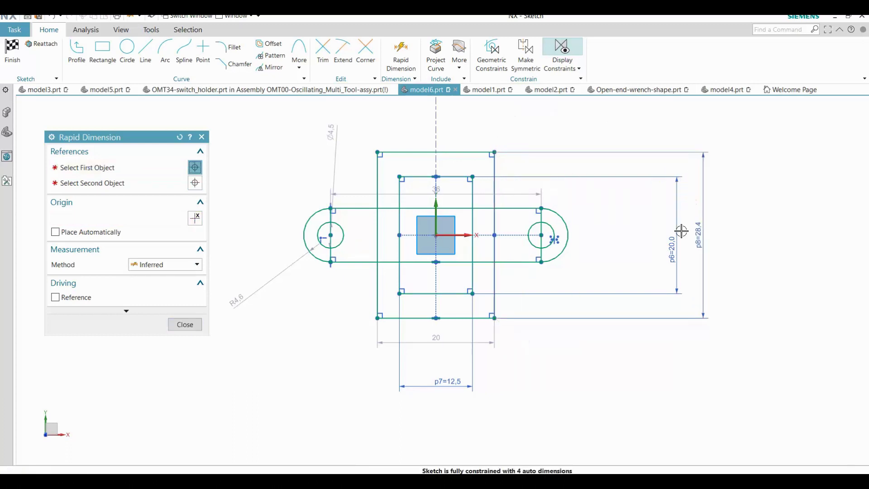
pyautogui.click(516, 210)
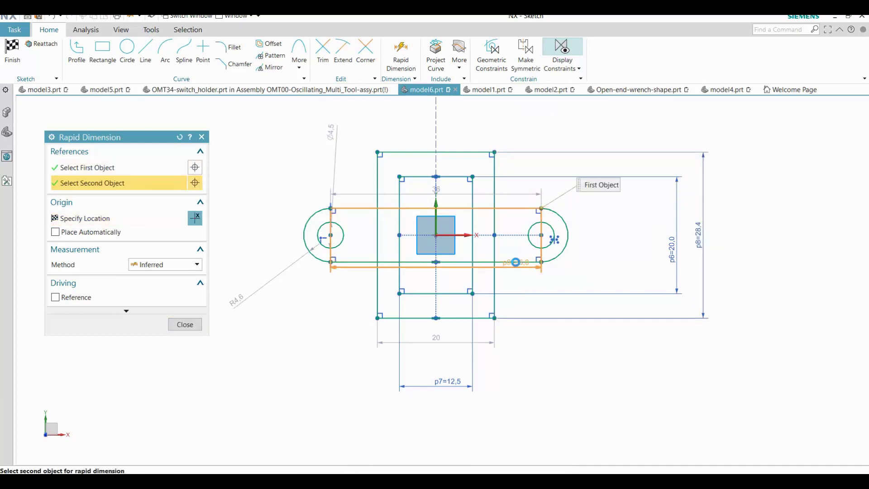
pyautogui.click(526, 262)
pyautogui.click(601, 245)
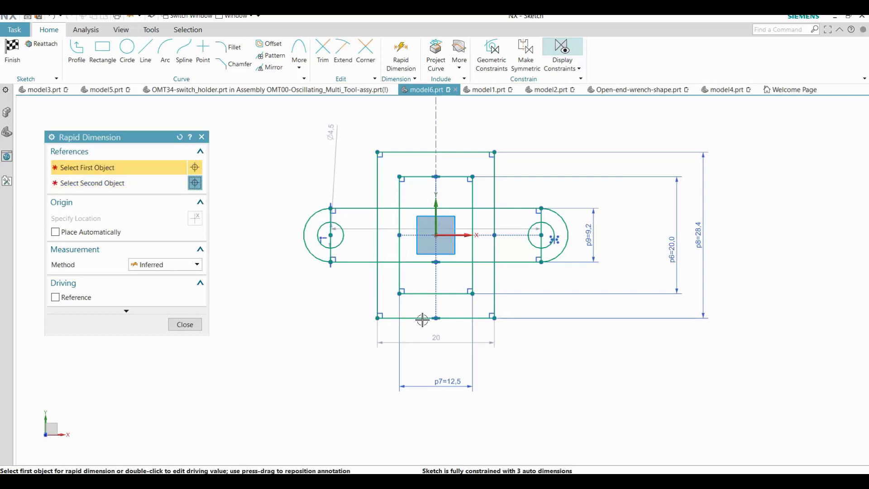
# Dimension the large upright rectangle's width and the distance between the two end centres, placing both below the sketch
pyautogui.click(419, 318)
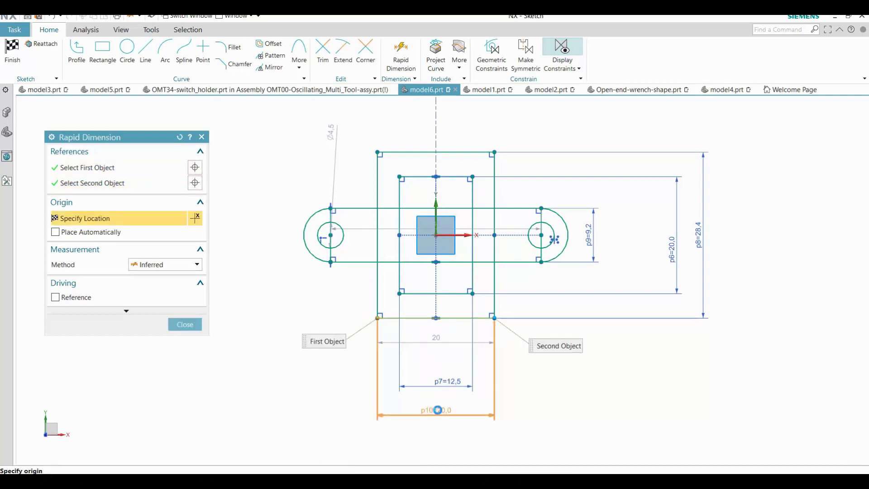
pyautogui.click(438, 410)
pyautogui.click(305, 236)
pyautogui.click(540, 234)
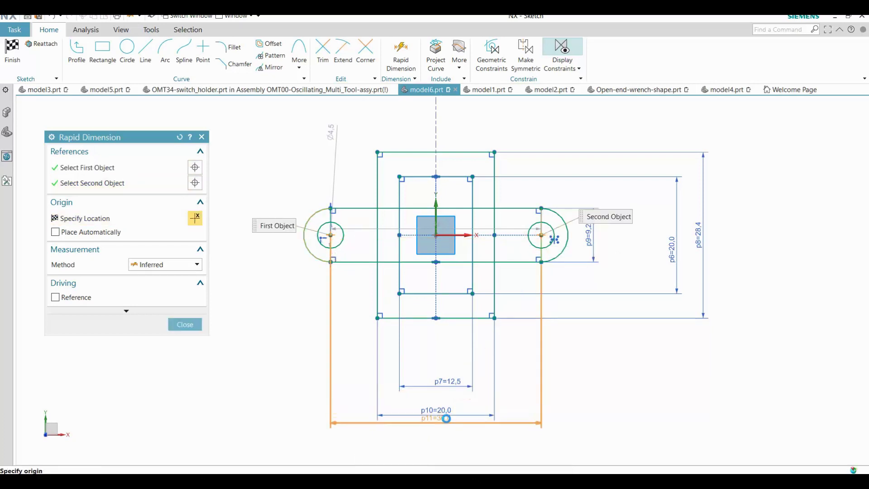
pyautogui.click(437, 432)
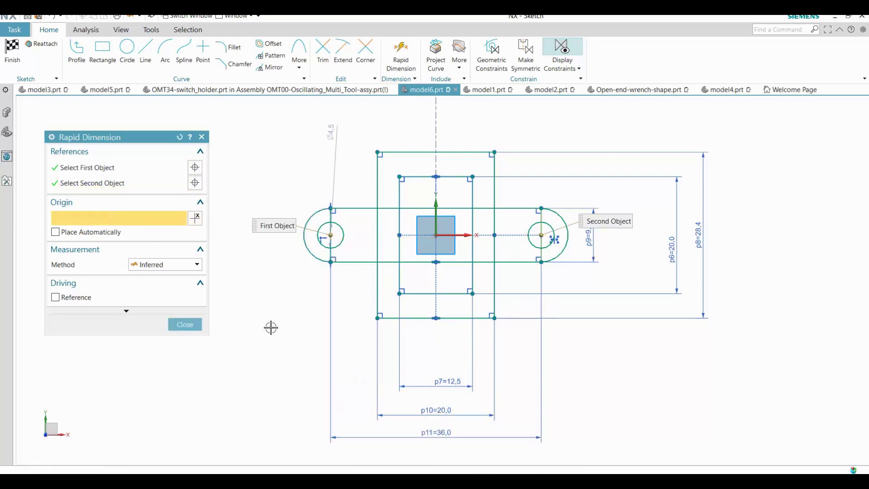
# Dimension the left circle's diameter and finish dimensioning
pyautogui.click(342, 225)
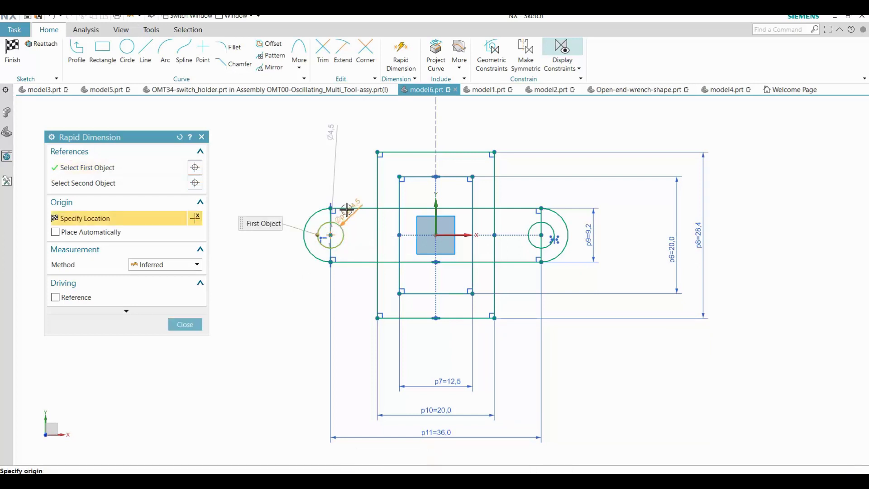
pyautogui.click(352, 186)
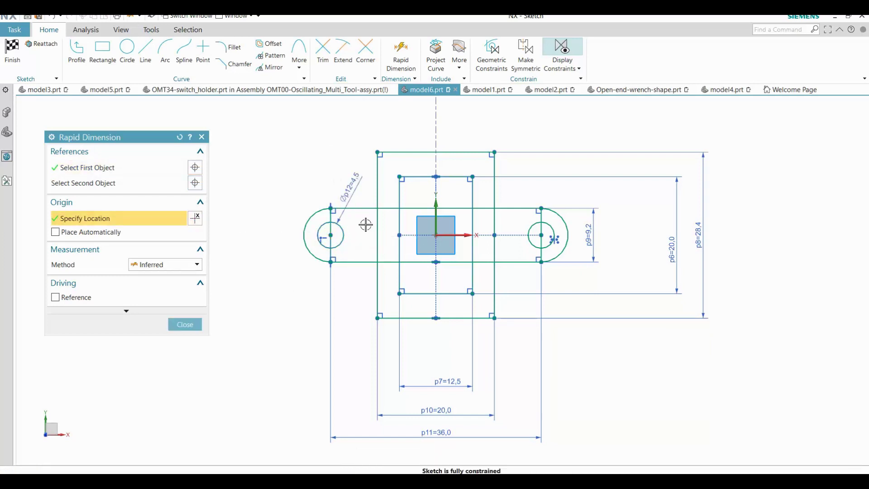
pyautogui.click(186, 324)
pyautogui.scroll(-1, 273, 346)
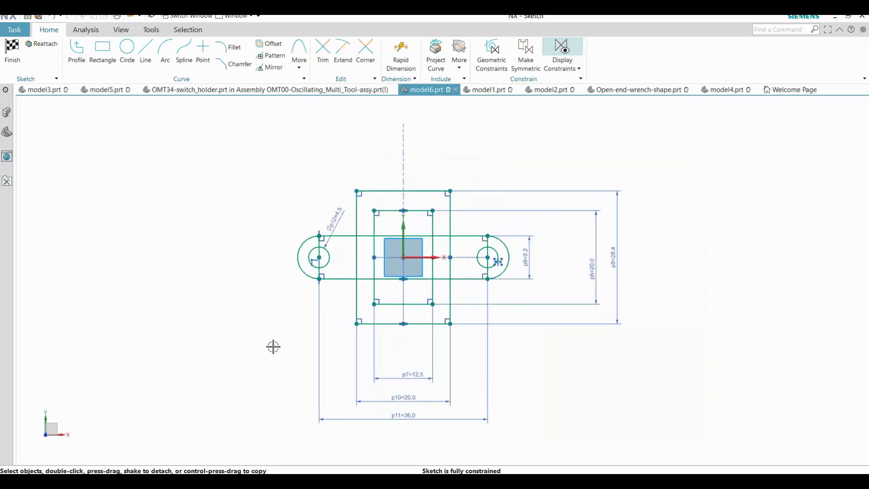
pyautogui.keyDown('shift'); pyautogui.moveTo(454, 420); pyautogui.dragTo(446, 390, button='middle'); pyautogui.keyUp('shift')
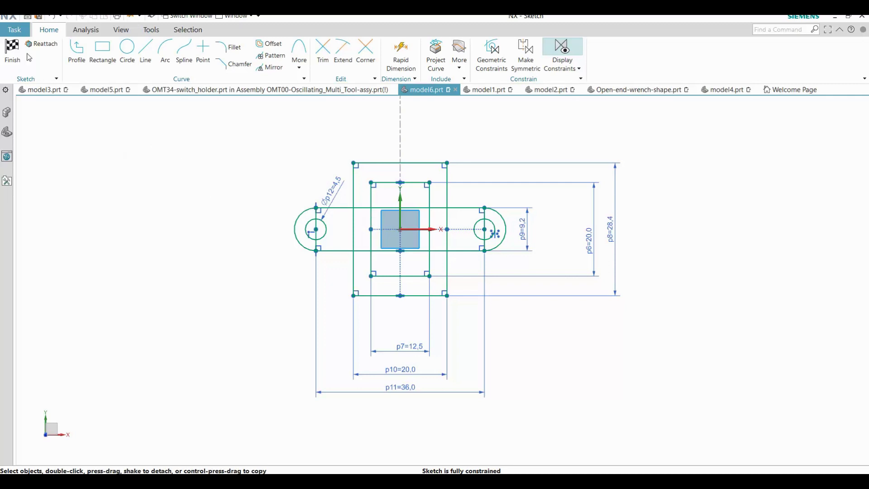
# Finish the sketch and extrude its whole profile from 0 to 4 mm as the switch holder body
pyautogui.click(12, 50)
pyautogui.scroll(5, 491, 305)
pyautogui.scroll(2, 506, 288)
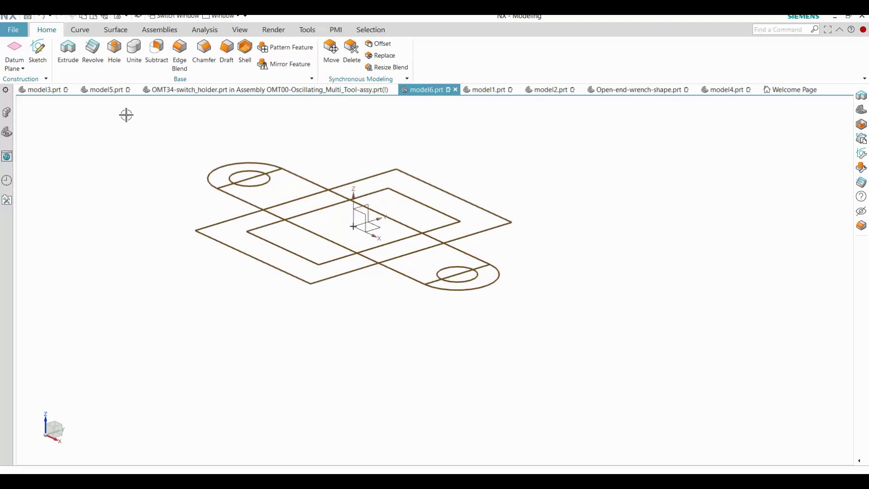
pyautogui.click(7, 133)
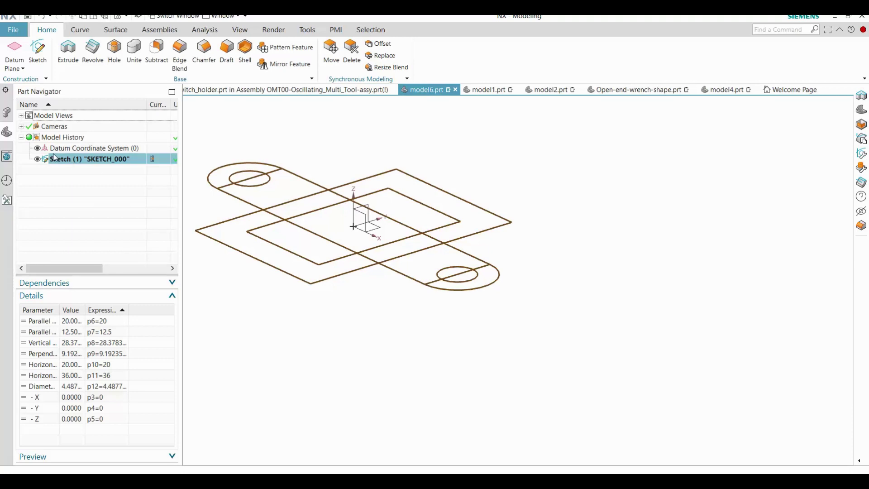
pyautogui.click(68, 53)
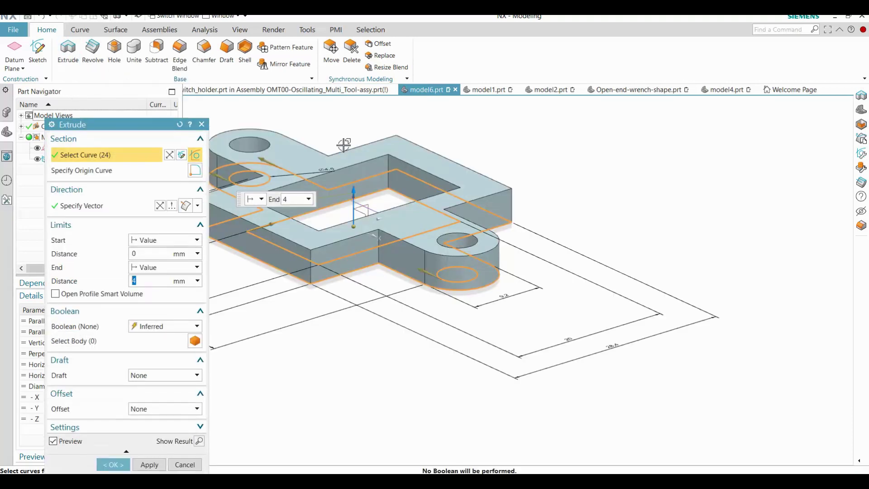
pyautogui.keyDown('shift'); pyautogui.moveTo(340, 152); pyautogui.dragTo(445, 171, button='middle'); pyautogui.keyUp('shift')
pyautogui.moveTo(458, 215); pyautogui.dragTo(456, 212)
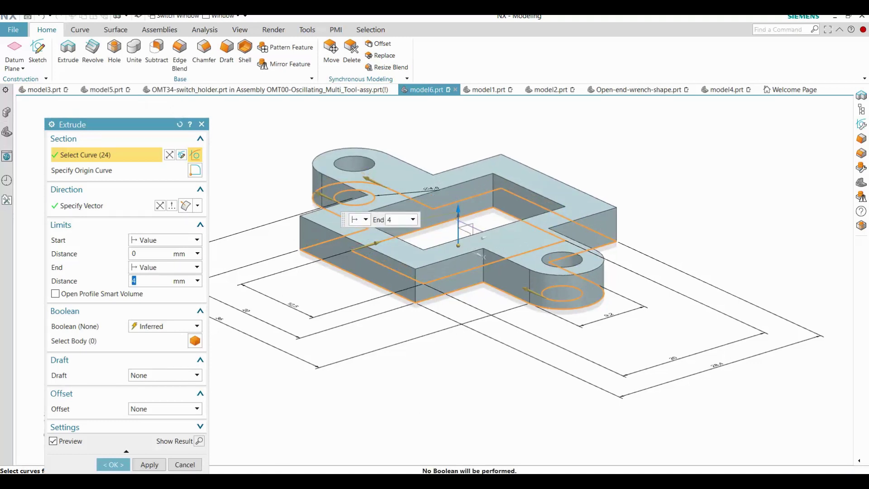
pyautogui.click(115, 468)
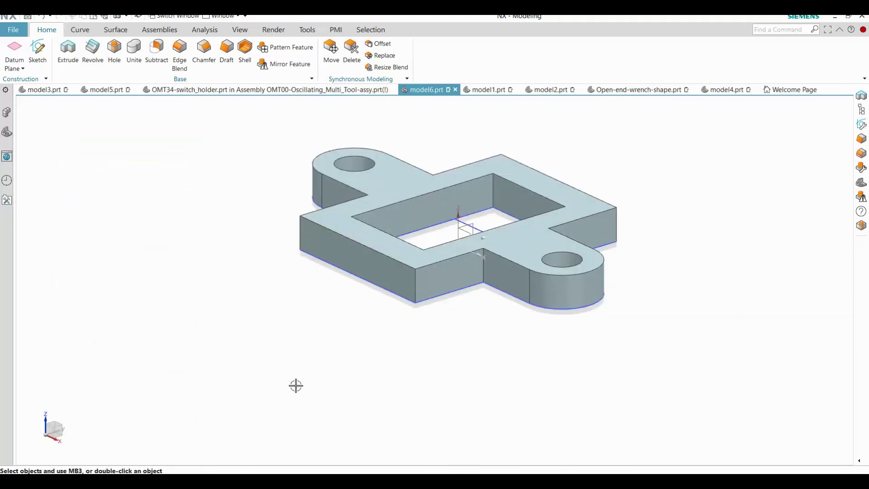
# Switch the feature history's timestamp order off and back on
pyautogui.click(6, 133)
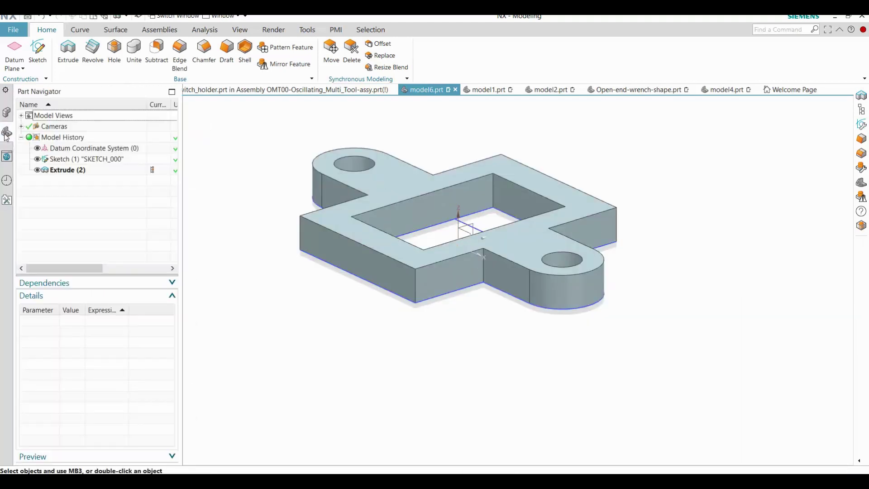
pyautogui.rightClick(59, 202)
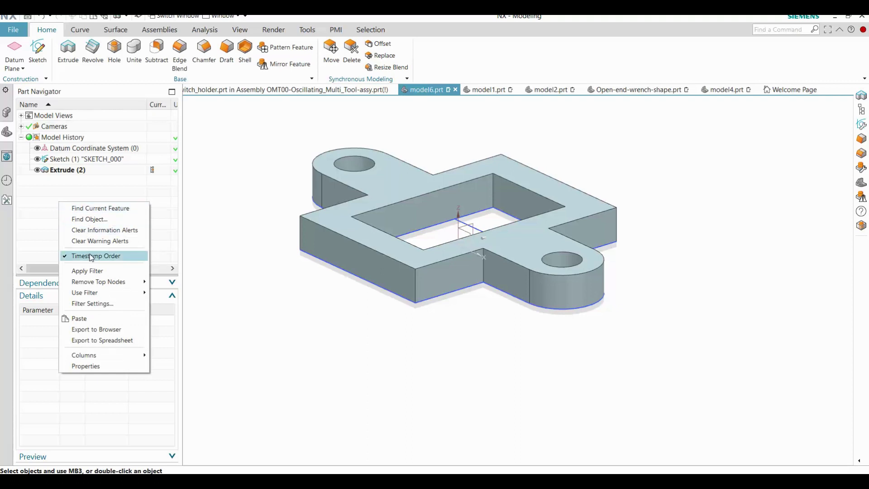
pyautogui.click(91, 252)
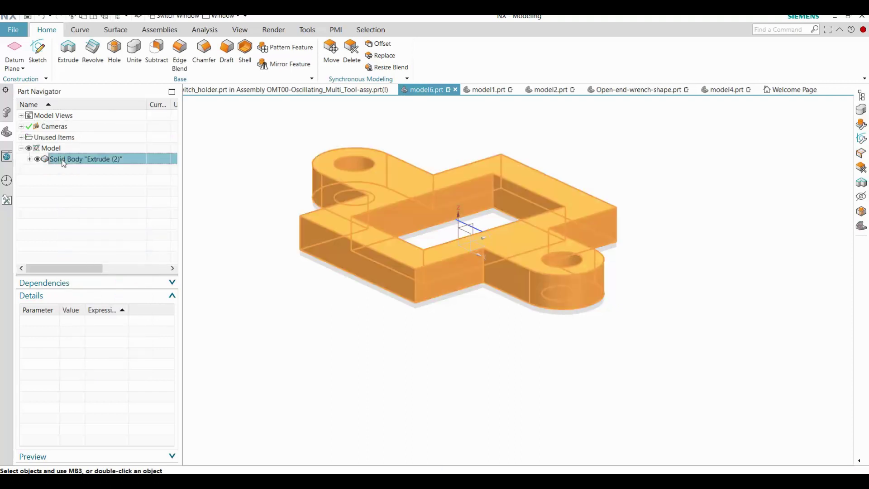
pyautogui.rightClick(58, 181)
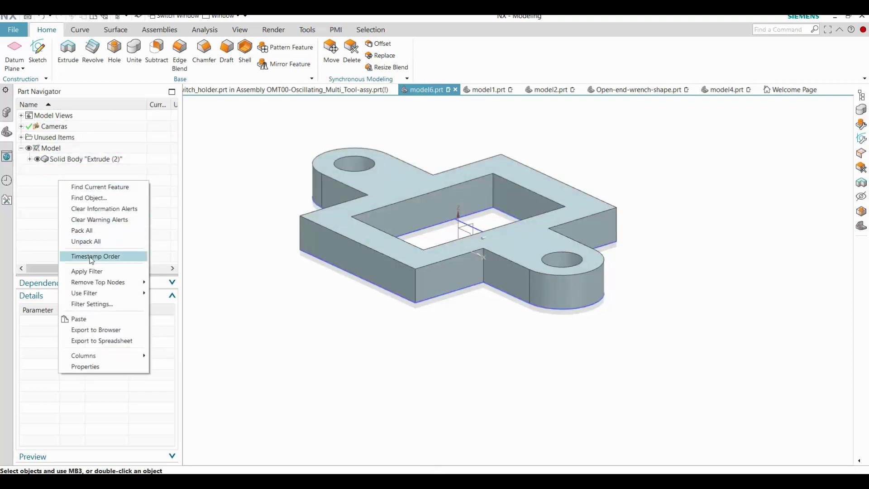
pyautogui.click(90, 256)
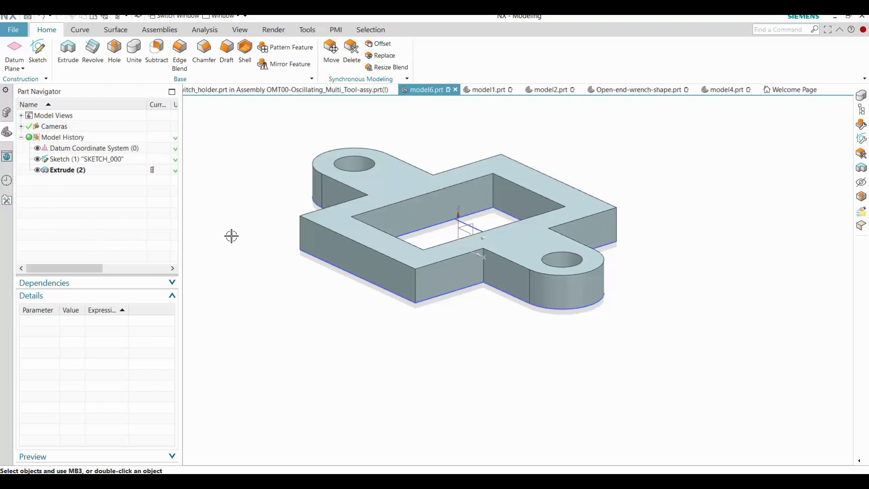
pyautogui.moveTo(232, 236); pyautogui.dragTo(235, 271, button='middle')
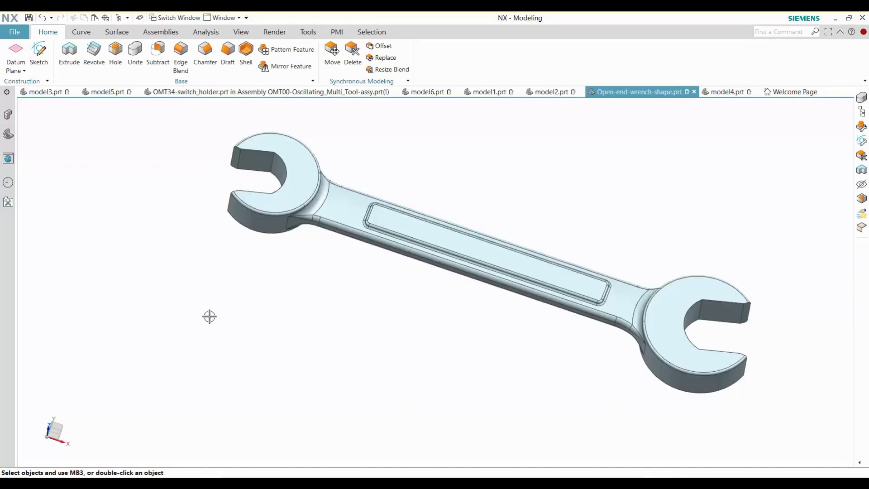
# Create a new model part and start a sketch on the default XY plane, closing the Profile tool
pyautogui.keyDown('shift'); pyautogui.moveTo(209, 317); pyautogui.dragTo(244, 369, button='middle'); pyautogui.keyUp('shift')
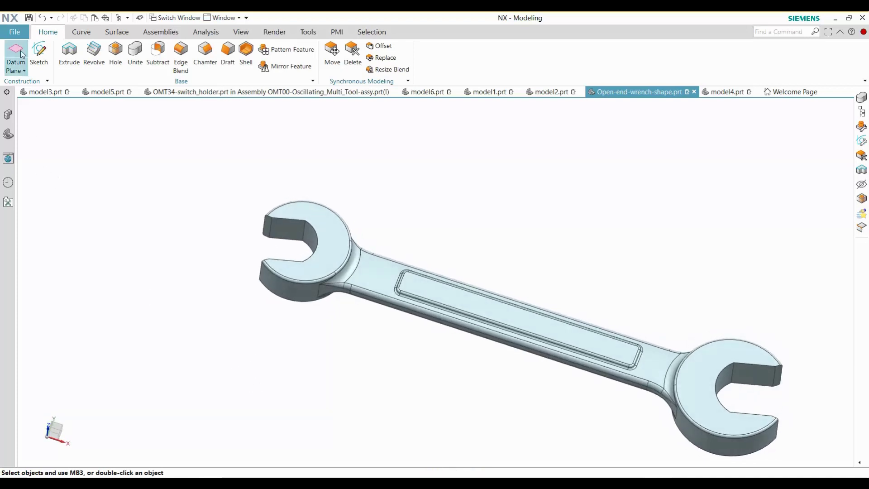
pyautogui.click(17, 32)
pyautogui.click(28, 52)
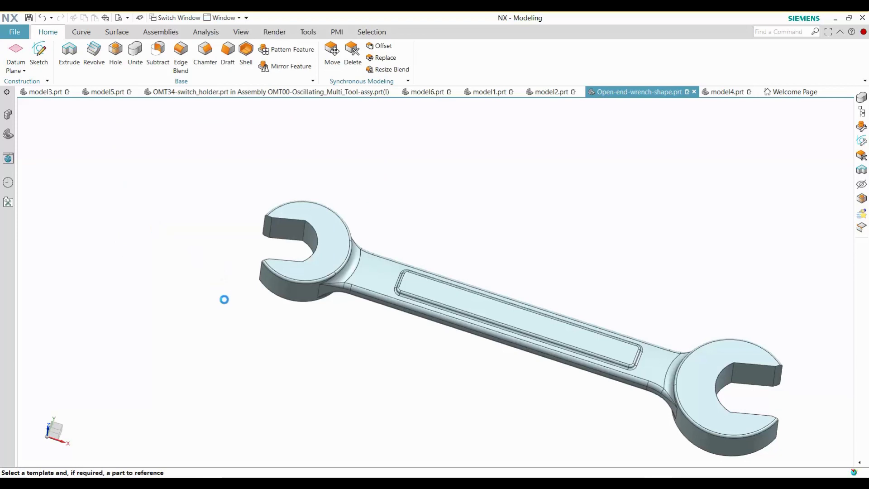
pyautogui.click(355, 400)
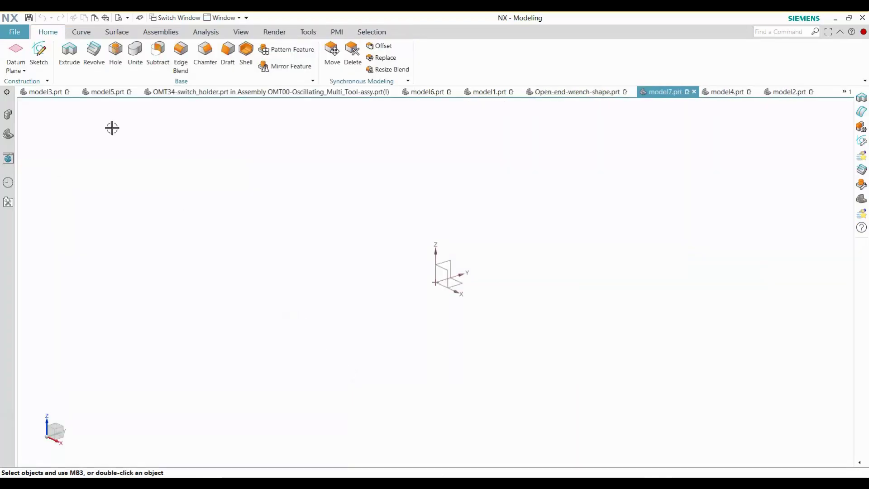
pyautogui.click(39, 53)
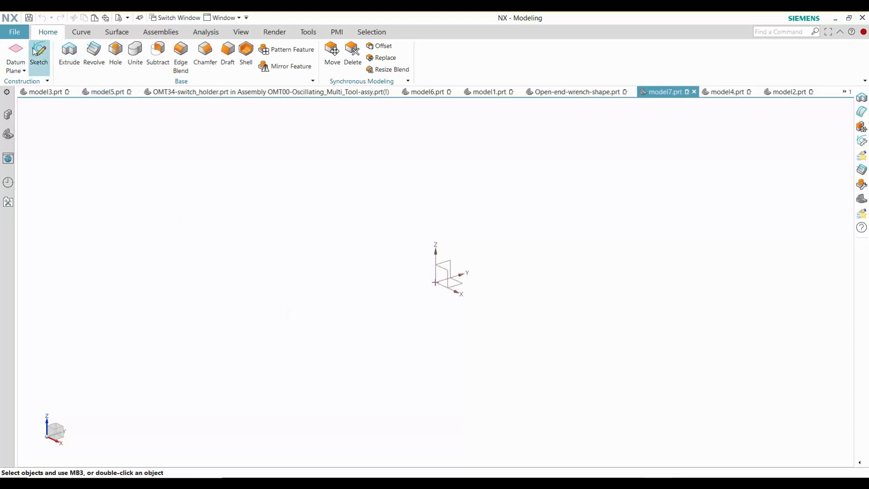
pyautogui.middleClick(346, 271)
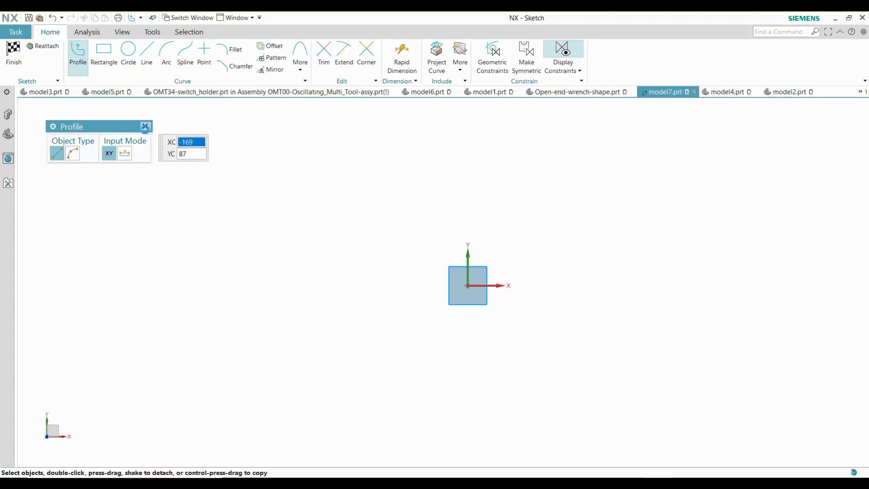
pyautogui.click(146, 126)
# Draw a six-sided polygon centred on the sketch origin, with an inscribed radius of about 21 mm and rotation of about 349°
pyautogui.click(300, 65)
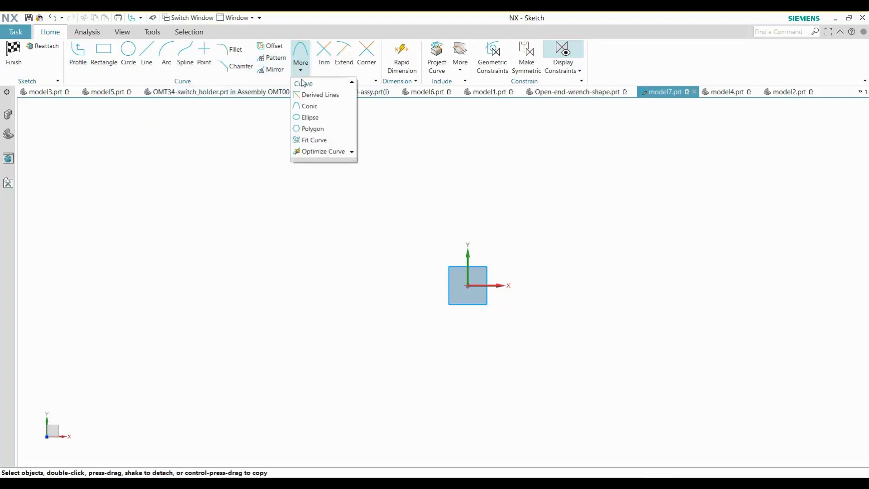
pyautogui.click(312, 129)
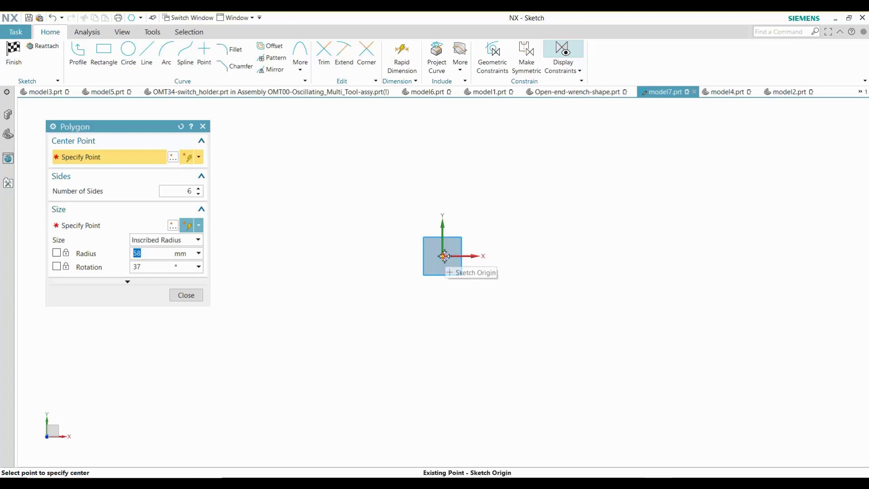
pyautogui.click(443, 256)
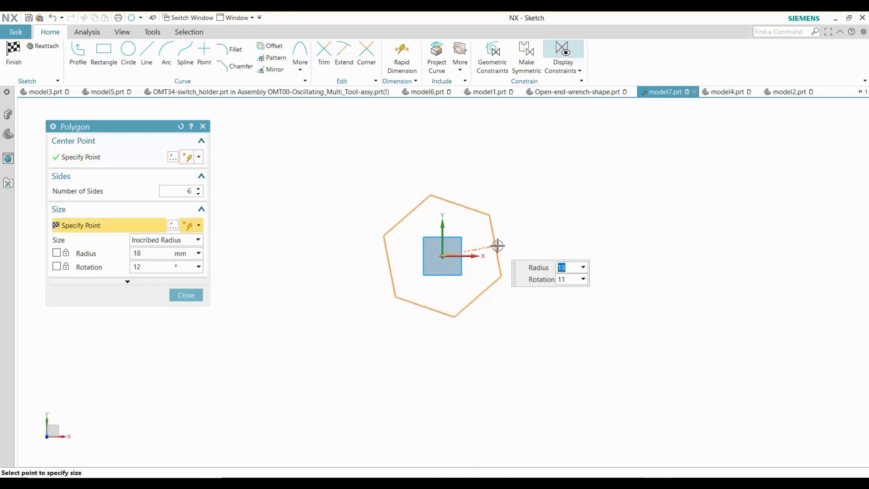
pyautogui.click(505, 268)
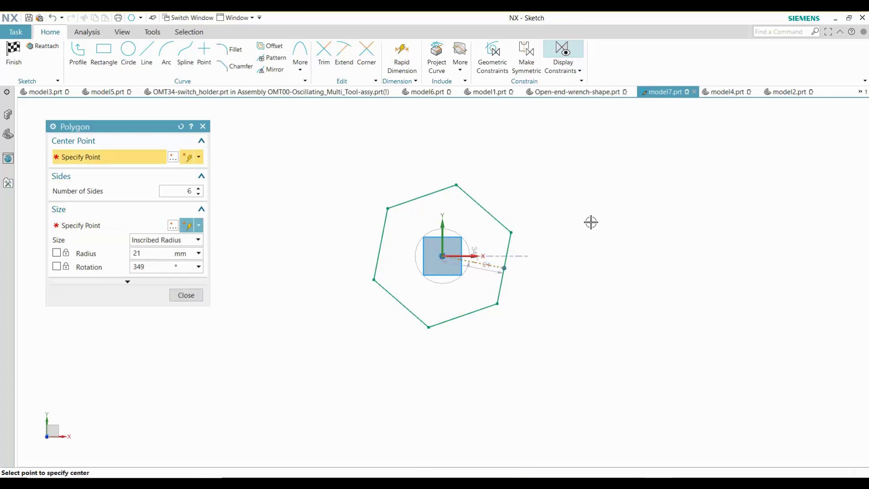
pyautogui.click(186, 295)
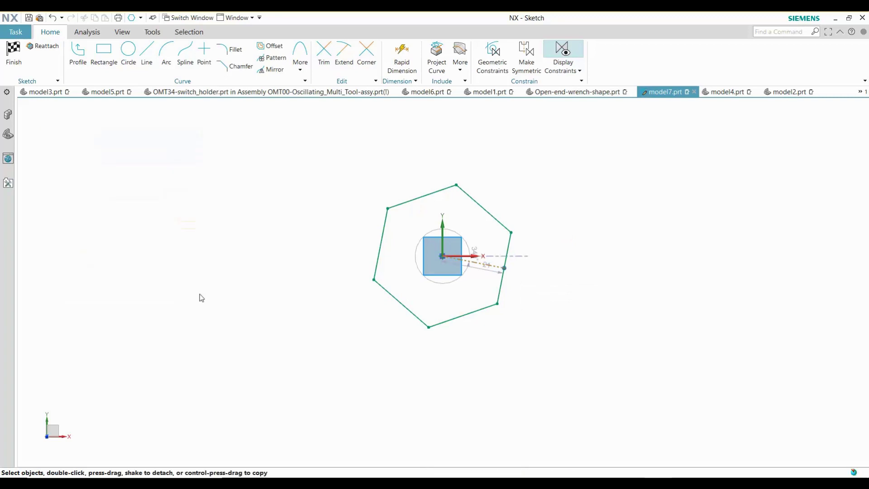
# Add a rapid dimension for the angle between the hexagon's upper edge and the X axis, and set it to 15°
pyautogui.scroll(2, 338, 262)
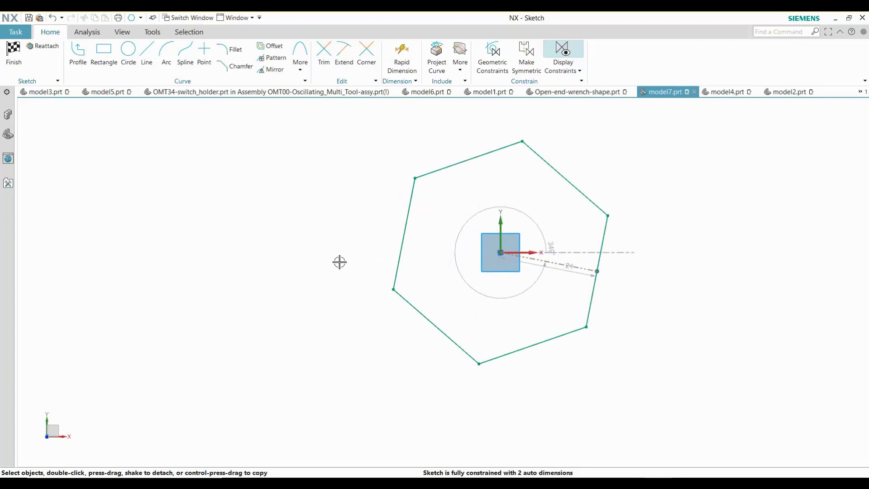
pyautogui.moveTo(340, 262)
pyautogui.keyDown('shift'); pyautogui.mouseDown(button='middle')
pyautogui.moveTo(311, 284)
pyautogui.moveTo(274, 293)
pyautogui.mouseUp(button='middle'); pyautogui.keyUp('shift')
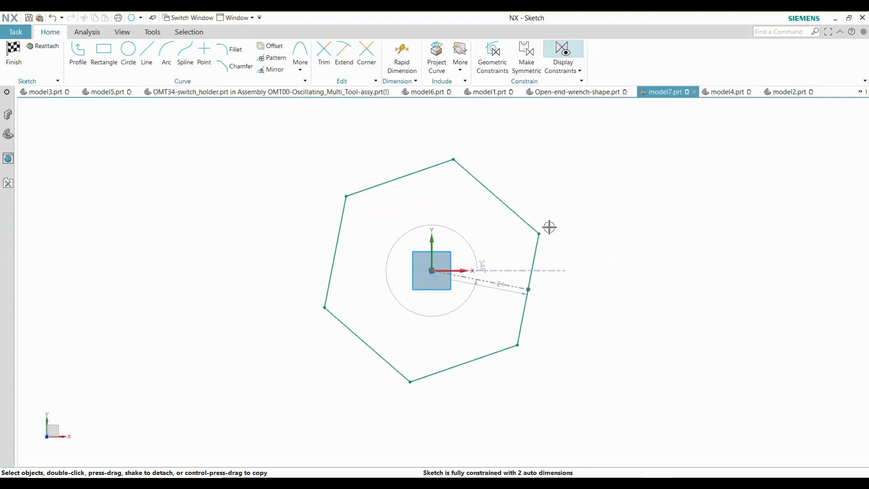
pyautogui.click(402, 53)
pyautogui.click(437, 165)
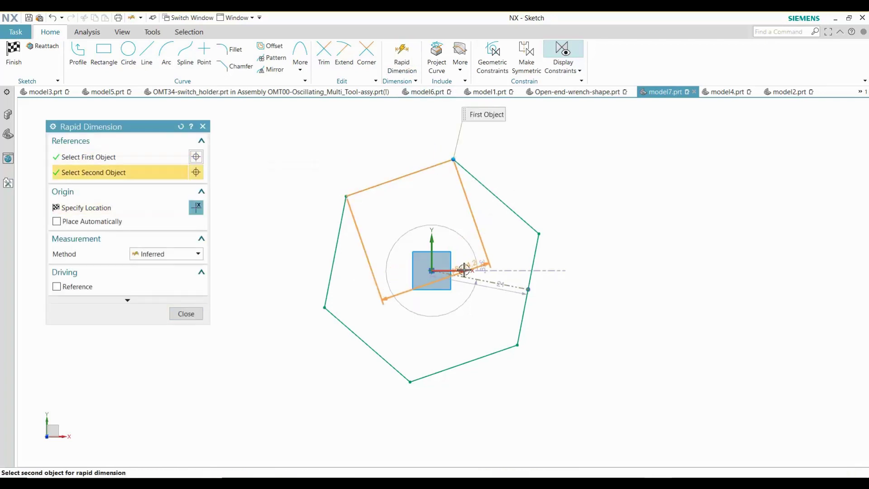
pyautogui.click(565, 271)
pyautogui.click(588, 243)
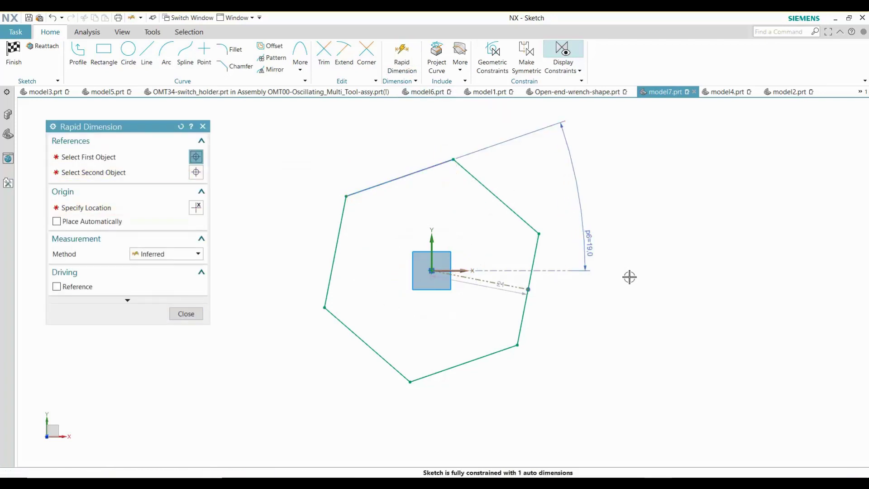
pyautogui.write('15')
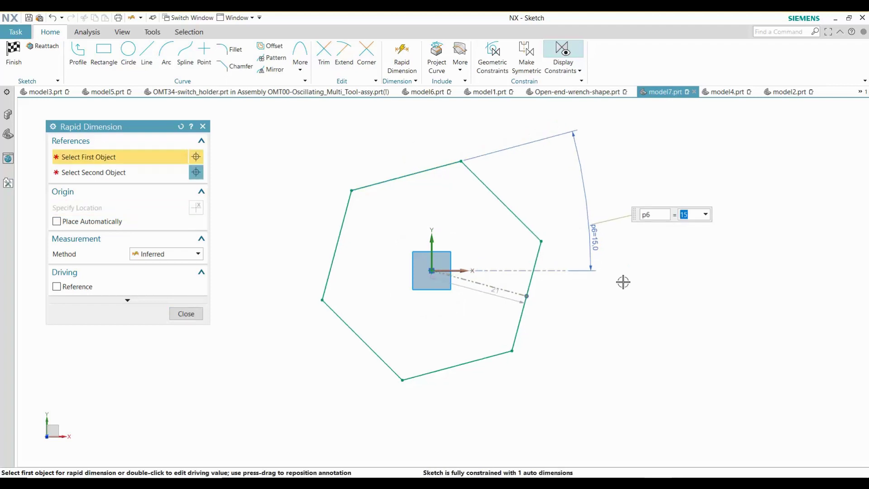
pyautogui.press('Return')
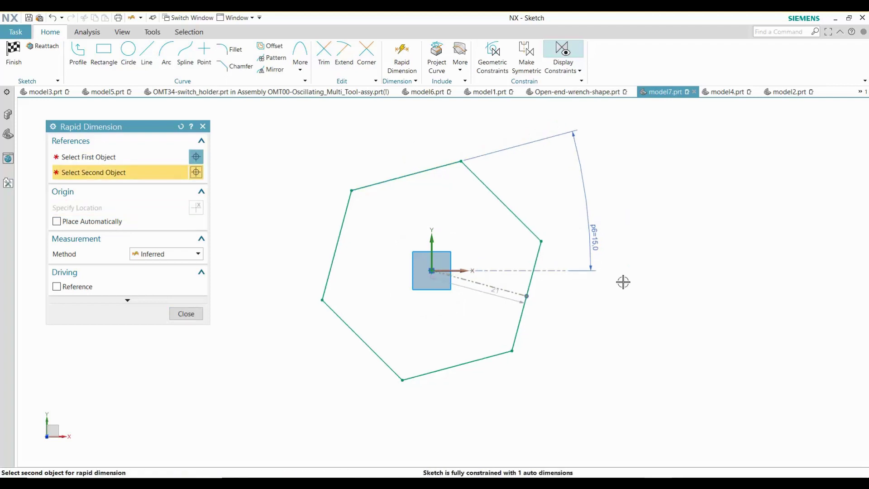
# Dimension the distance between the hexagon's upper and lower parallel edges as 10 mm, and move the angle dimension closer to the hexagon
pyautogui.click(136, 156)
pyautogui.click(361, 189)
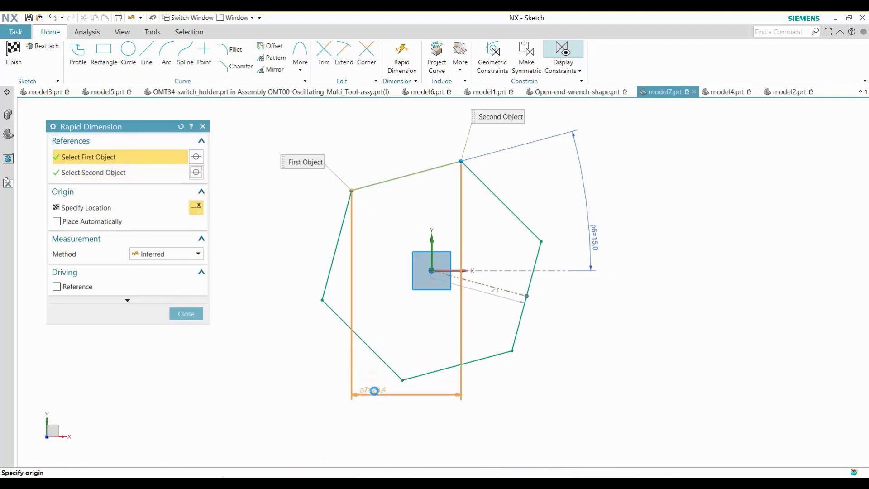
pyautogui.click(403, 380)
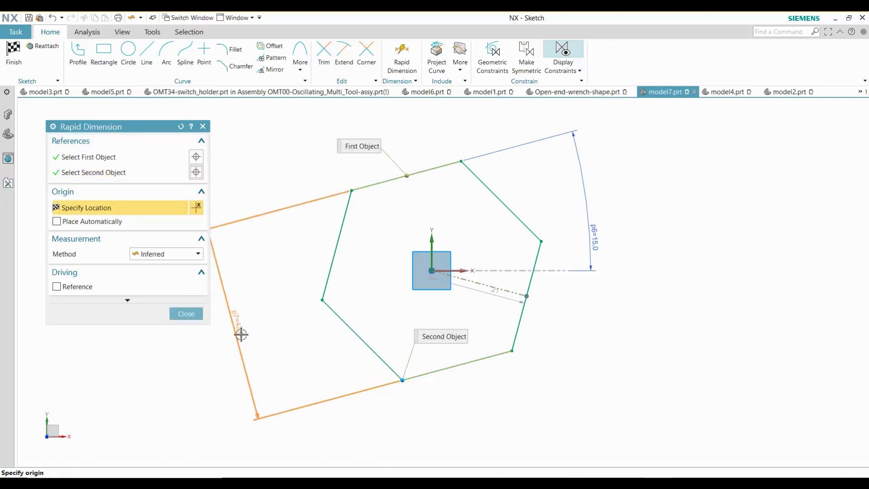
pyautogui.click(241, 334)
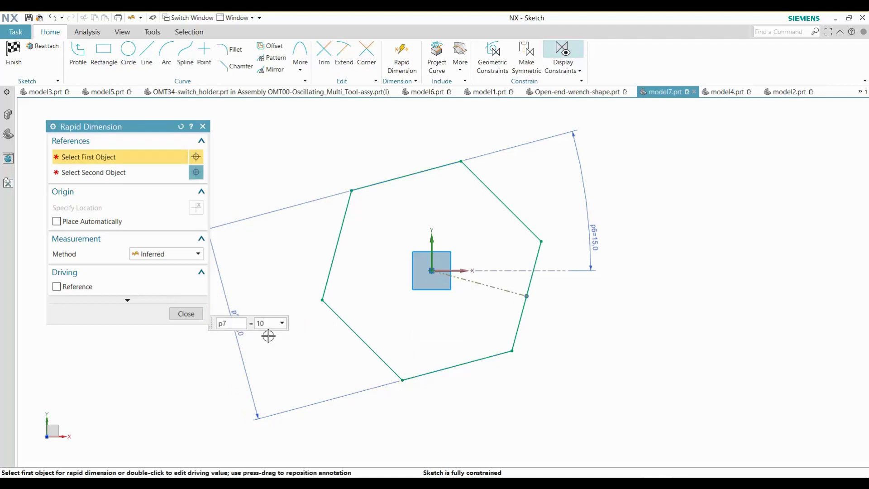
pyautogui.write('10')
pyautogui.press('Return')
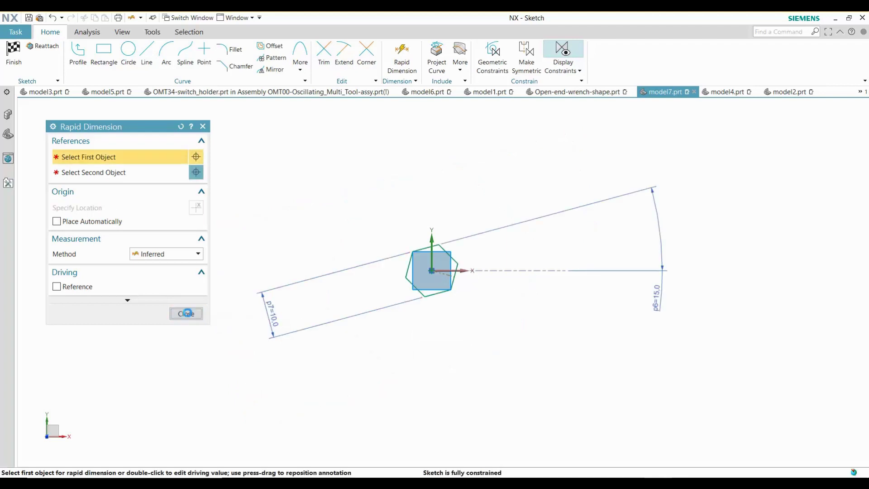
pyautogui.click(192, 314)
pyautogui.moveTo(660, 297)
pyautogui.mouseDown()
pyautogui.moveTo(557, 236)
pyautogui.moveTo(536, 248)
pyautogui.mouseUp()
pyautogui.scroll(5, 404, 281)
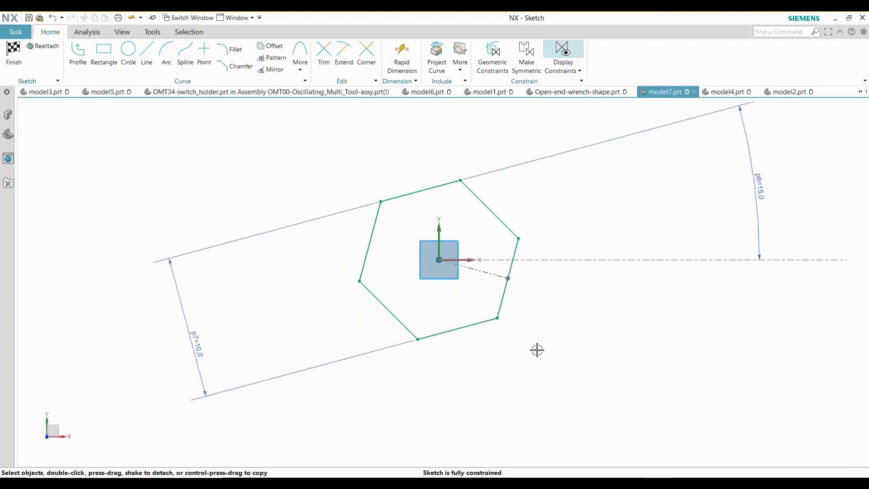
# Draw a line from the right end of the hexagon's lower edge to the right end of its upper edge
pyautogui.moveTo(546, 351)
pyautogui.keyDown('shift'); pyautogui.mouseDown(button='middle')
pyautogui.moveTo(498, 340)
pyautogui.moveTo(477, 353)
pyautogui.mouseUp(button='middle'); pyautogui.keyUp('shift')
pyautogui.scroll(-1, 474, 349)
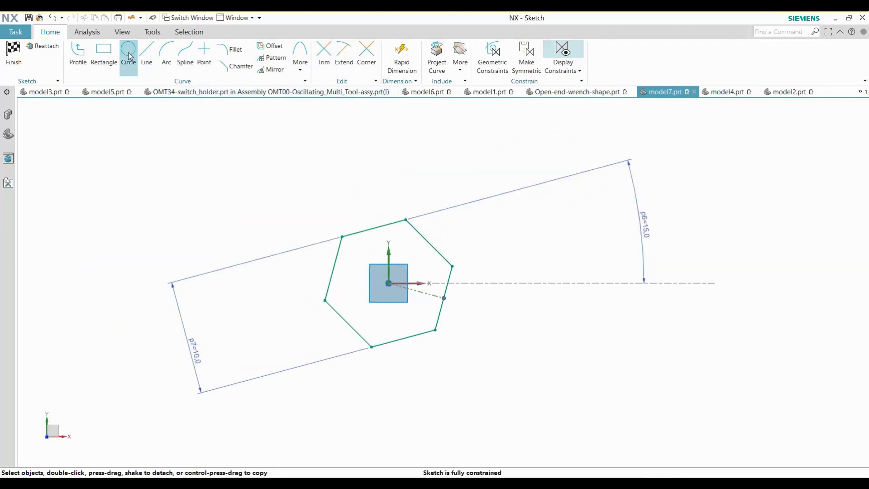
pyautogui.click(146, 51)
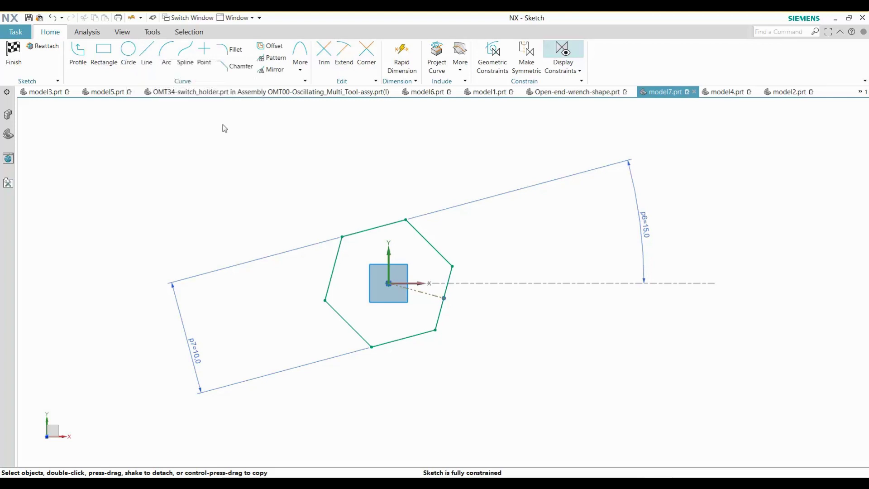
pyautogui.click(436, 330)
pyautogui.click(406, 220)
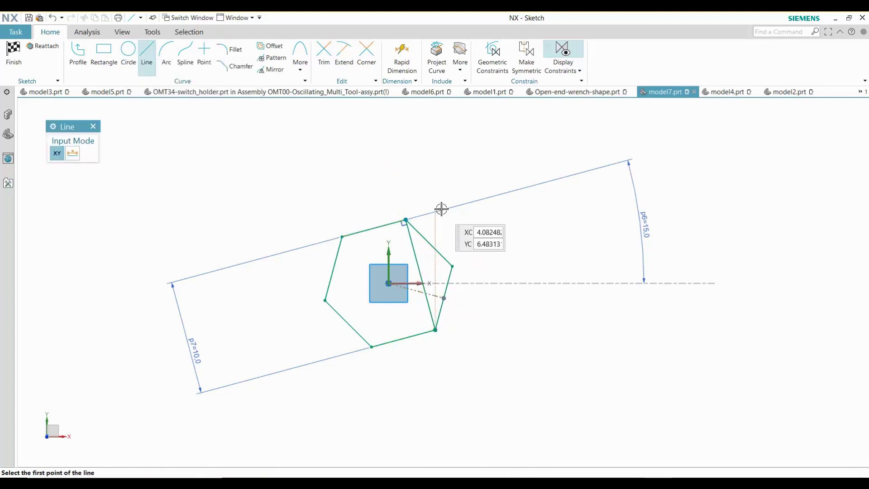
# Draw a circle about 20.7 mm in diameter, centred on the midpoint of the line across the hexagon
pyautogui.press('Escape')
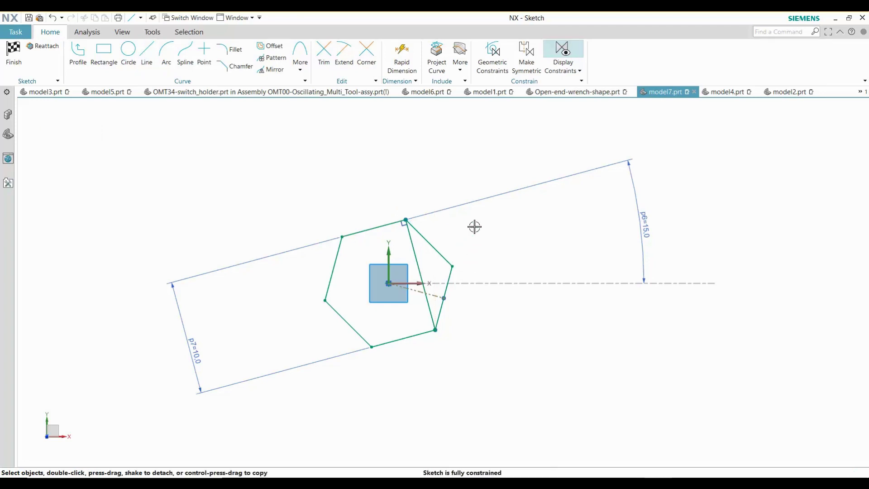
pyautogui.click(128, 50)
pyautogui.click(420, 273)
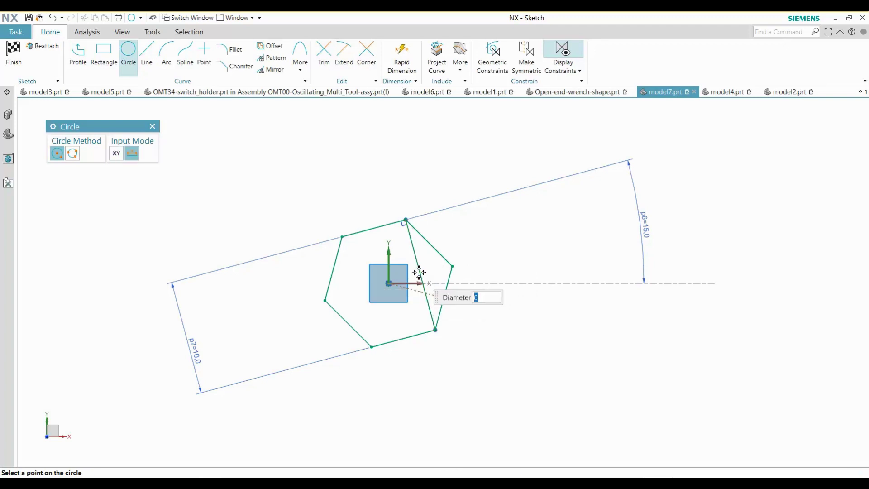
pyautogui.click(344, 185)
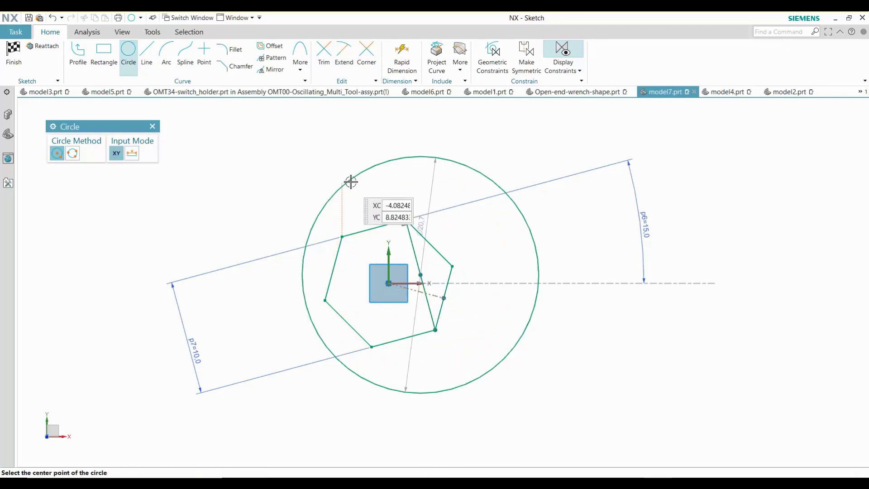
pyautogui.press('Escape')
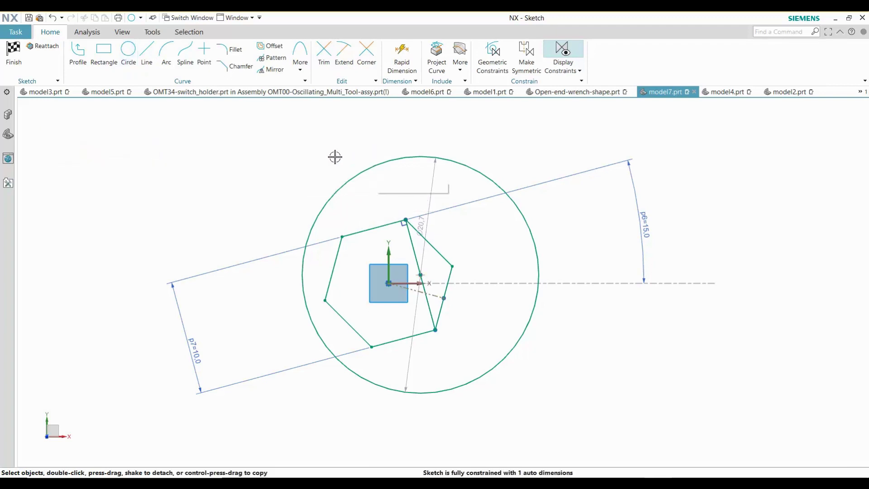
# Rename the 10 mm hexagon width dimension as size1 and move it closer to the hexagon
pyautogui.doubleClick(192, 350)
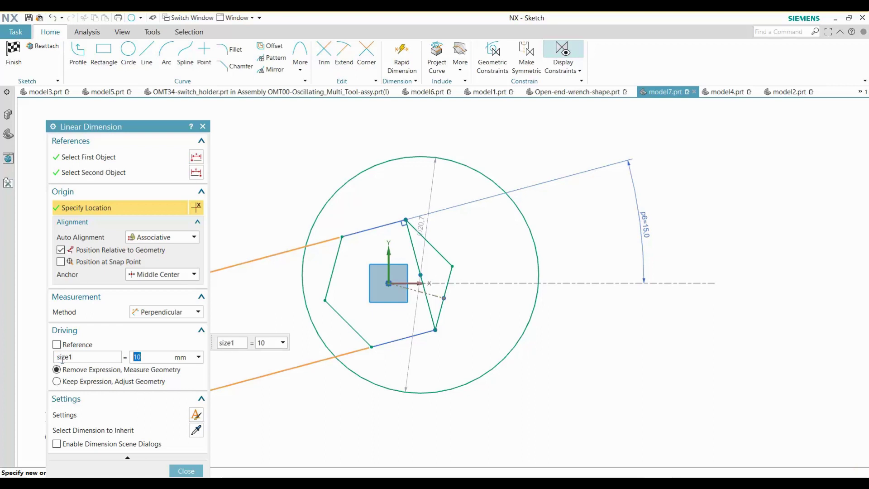
pyautogui.click(186, 472)
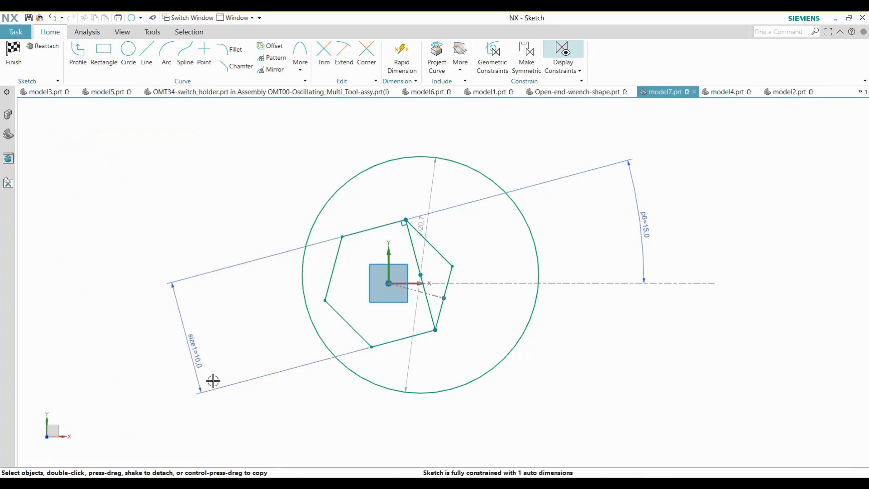
pyautogui.moveTo(202, 367); pyautogui.dragTo(229, 332)
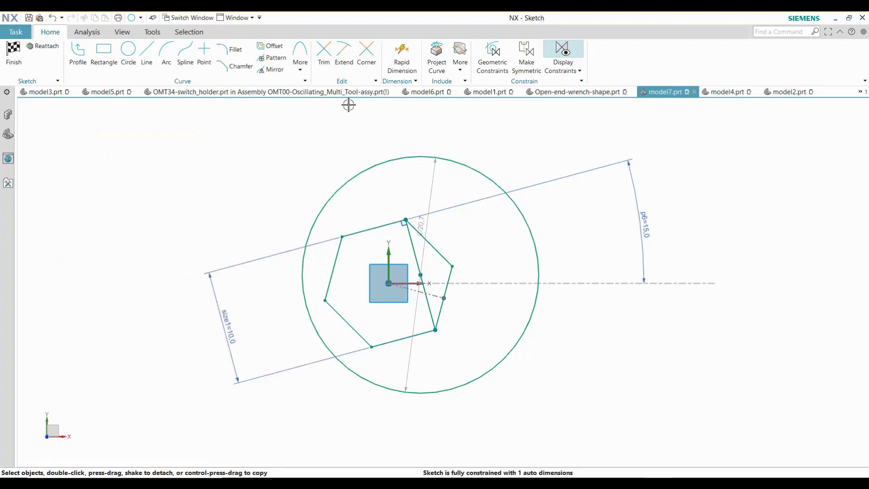
# Add a rapid dimension for the circle's diameter and set it to size1*2
pyautogui.click(402, 54)
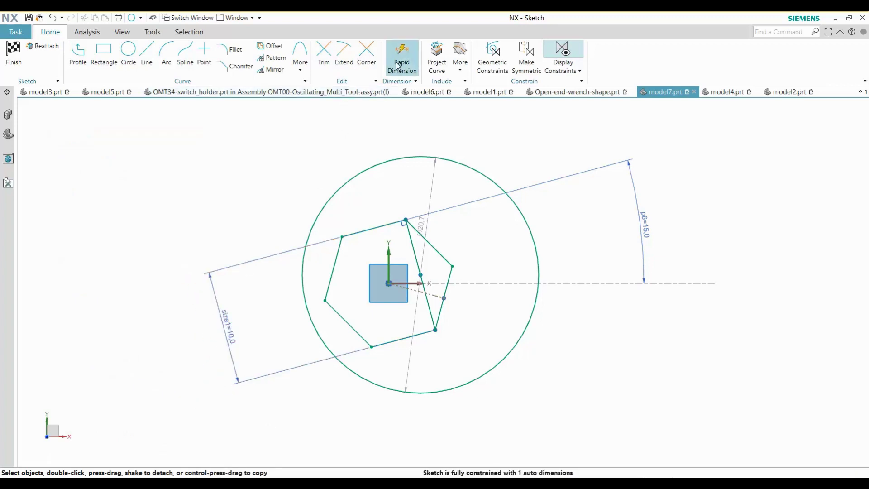
pyautogui.click(361, 172)
pyautogui.click(348, 150)
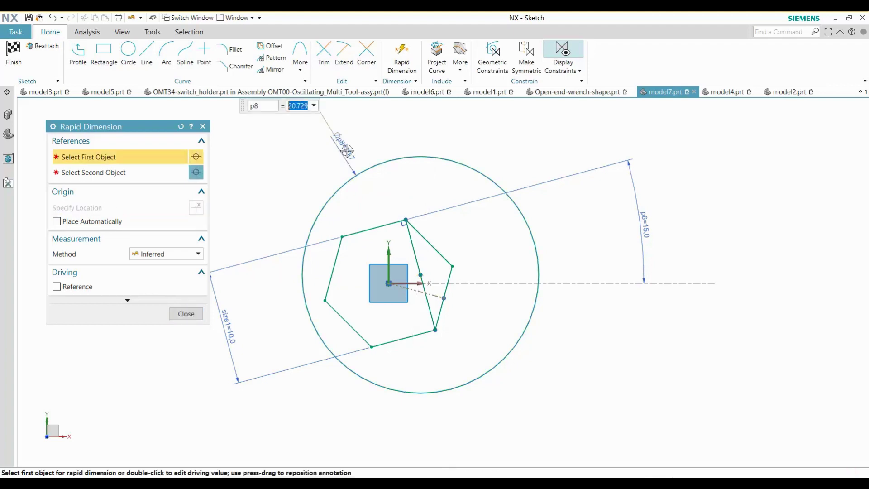
pyautogui.write('si')
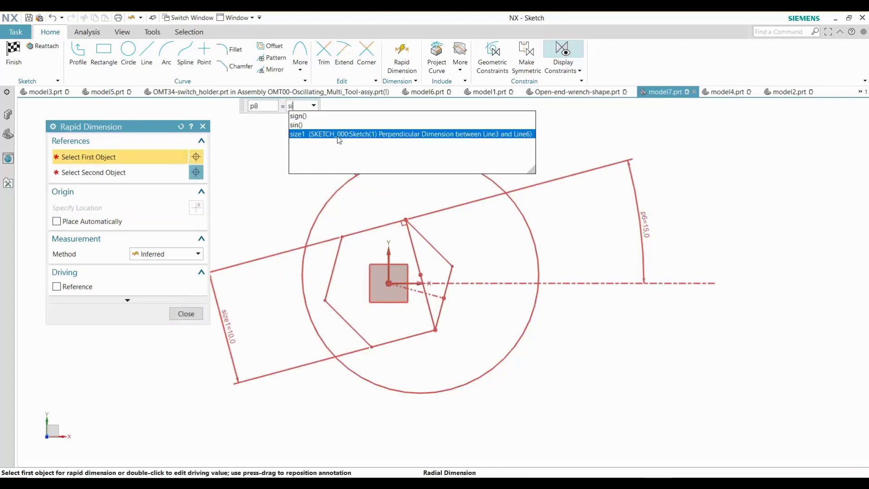
pyautogui.write('ze1')
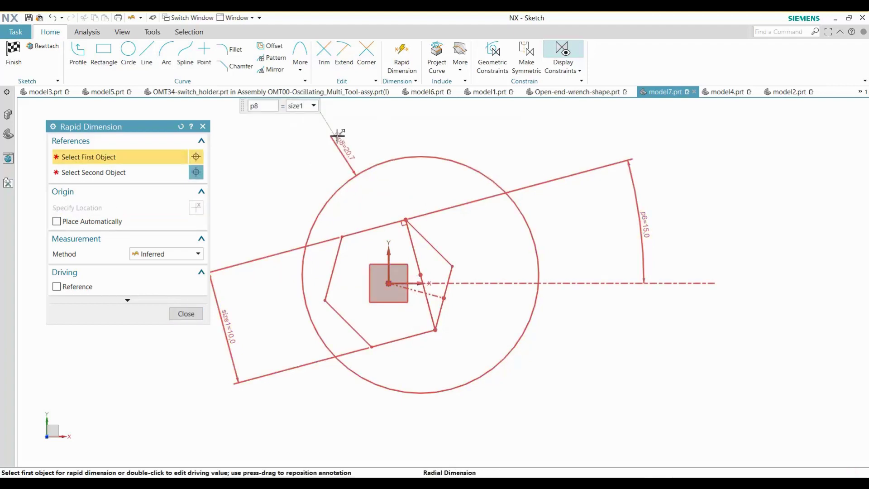
pyautogui.write('*2')
pyautogui.press('Return')
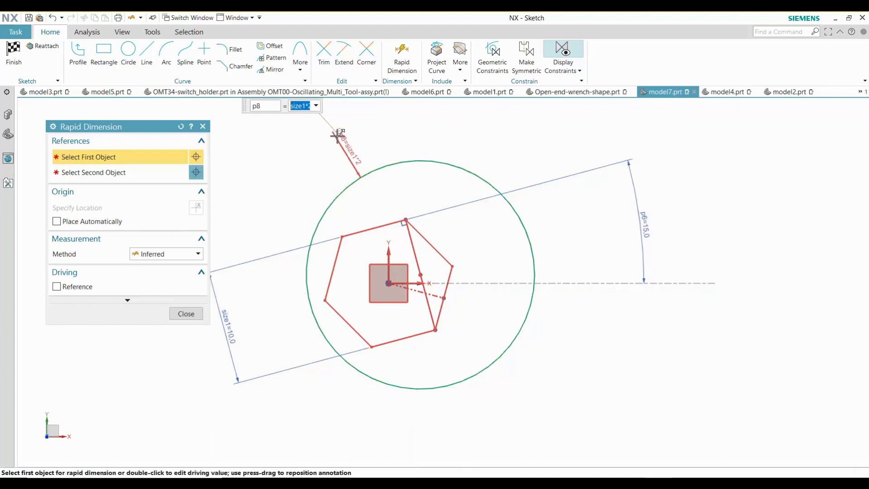
pyautogui.click(186, 314)
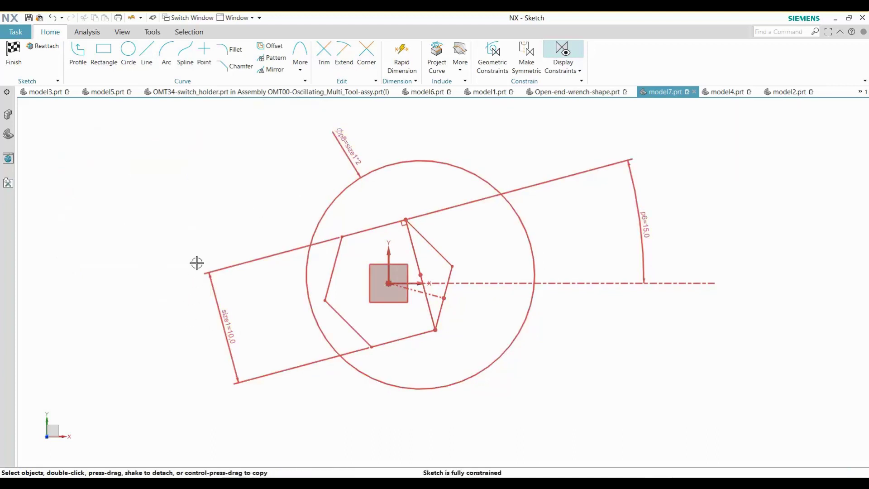
# Draw an arc centred on the sketch origin from the hexagon's lower-right vertex to its upper-right vertex, using the centre and endpoints method
pyautogui.click(198, 212)
pyautogui.keyDown('shift'); pyautogui.moveTo(206, 200); pyautogui.dragTo(181, 209, button='middle'); pyautogui.keyUp('shift')
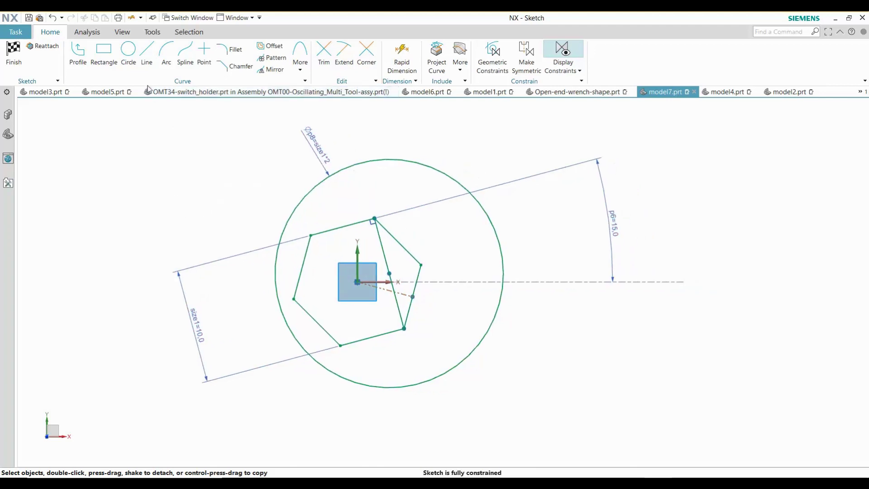
pyautogui.click(167, 50)
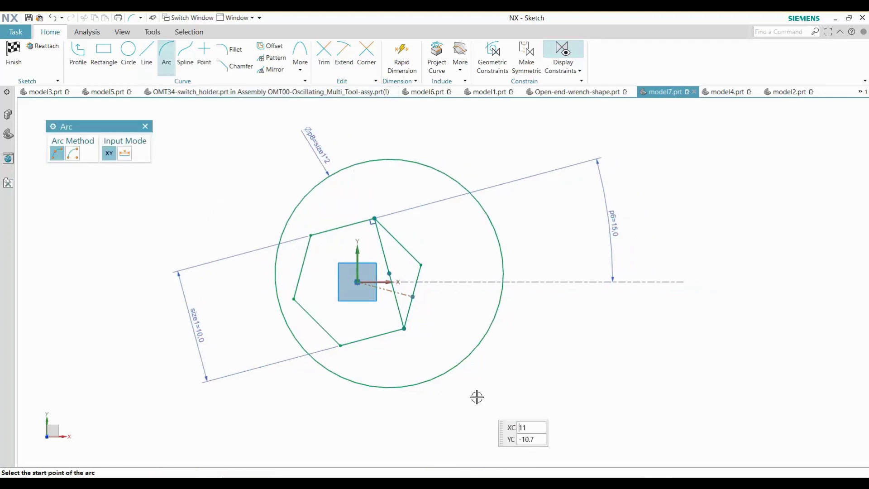
pyautogui.click(72, 154)
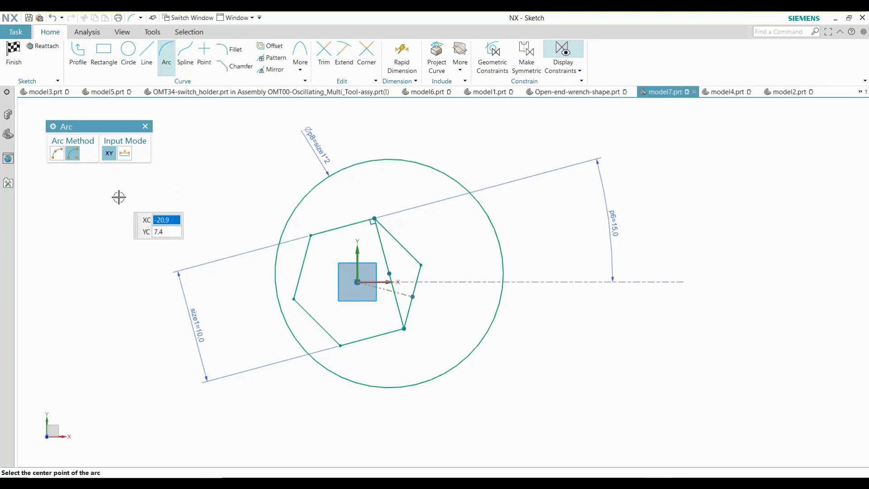
pyautogui.click(358, 281)
pyautogui.click(404, 329)
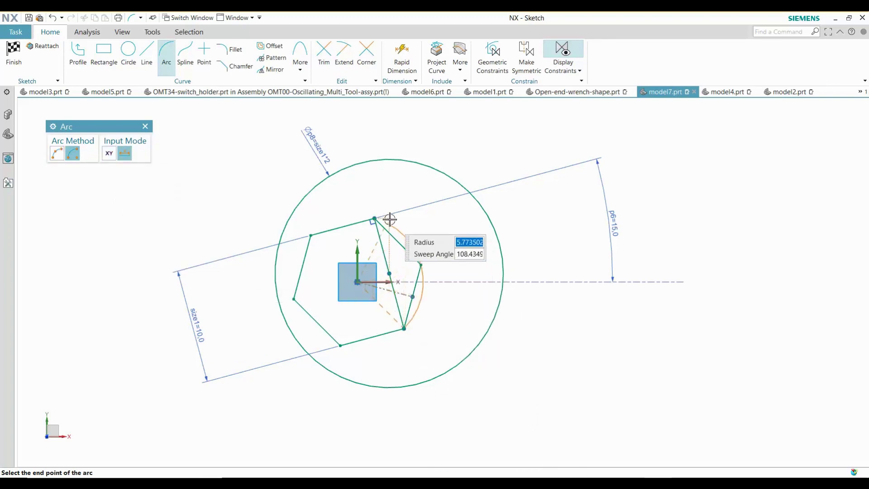
pyautogui.click(376, 218)
pyautogui.press('Escape')
pyautogui.scroll(1, 566, 365)
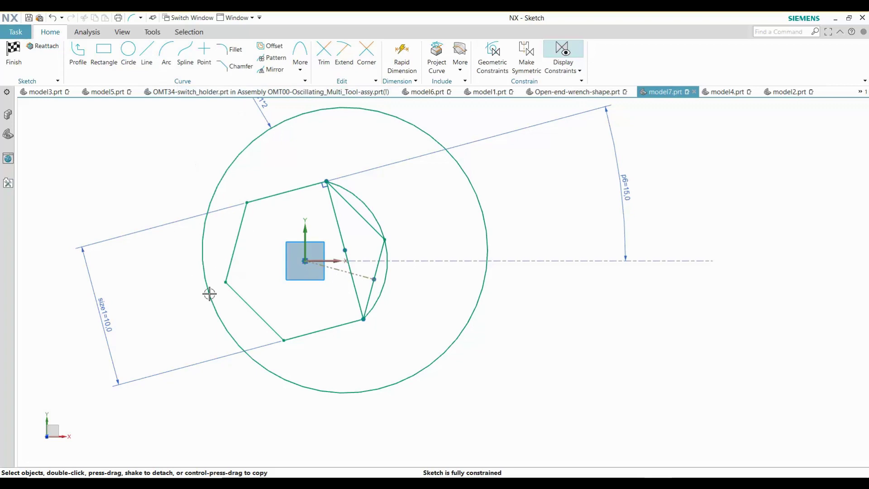
# Draw a three-point rectangle from the hexagon's upper-left vertex to its lower-left vertex, extending outward past the circle by a side about 9.6 mm long
pyautogui.click(103, 54)
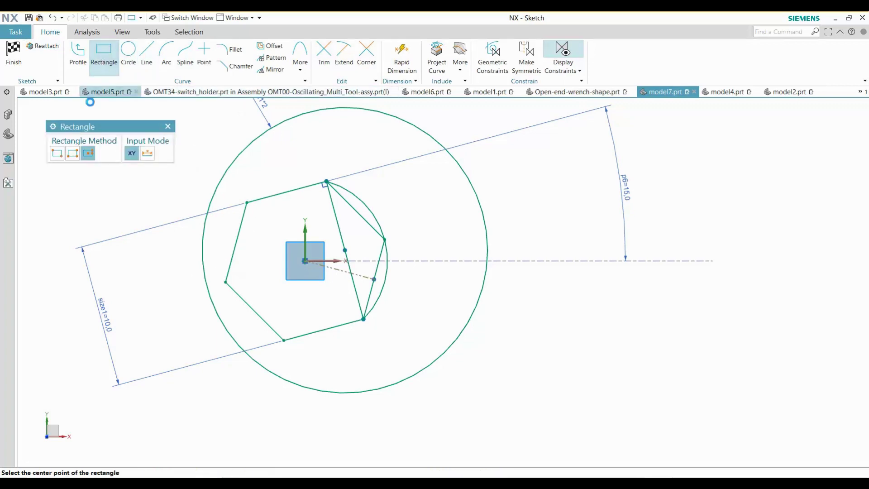
pyautogui.click(74, 156)
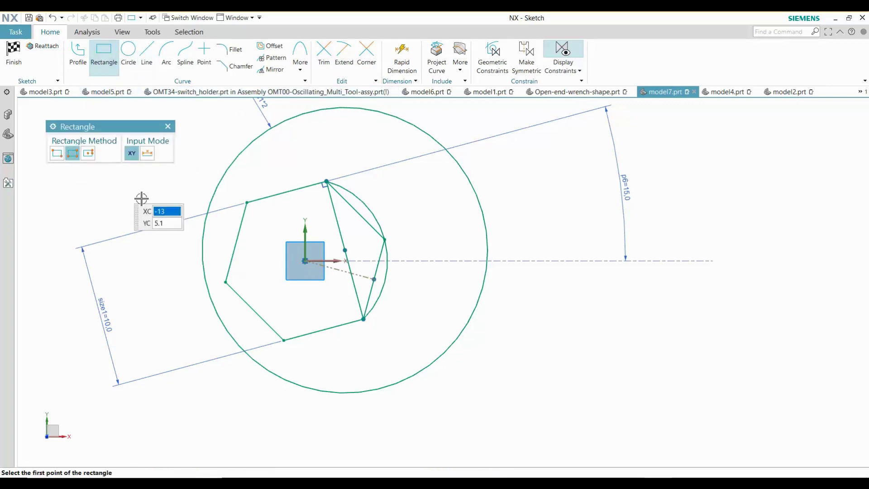
pyautogui.click(245, 203)
pyautogui.click(283, 339)
pyautogui.click(138, 326)
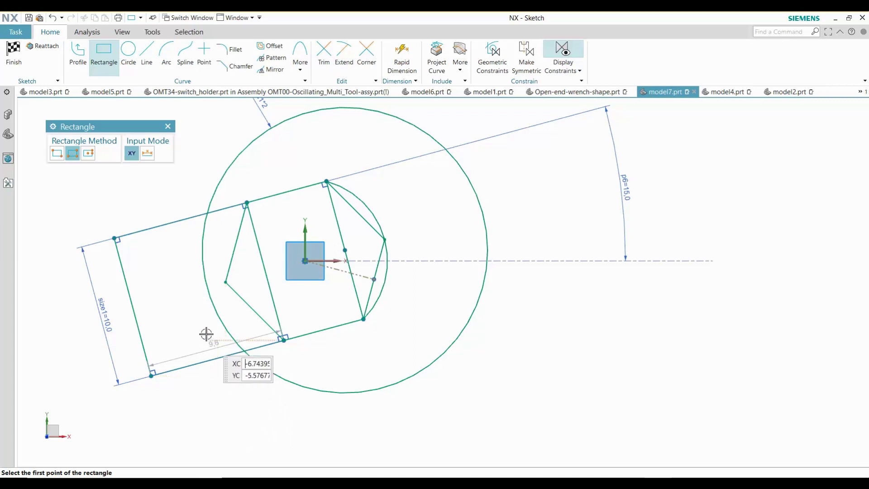
pyautogui.click(167, 127)
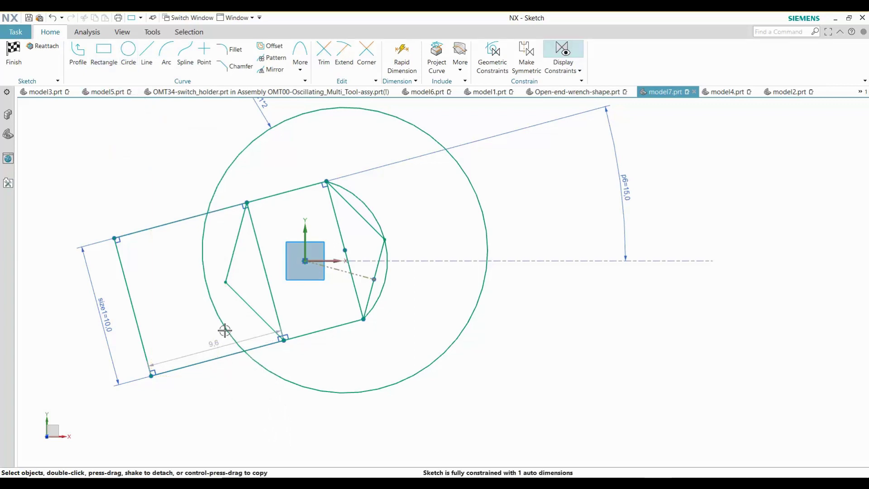
# Move the rectangle's length dimension below its lower edge and set it to size1
pyautogui.moveTo(219, 360); pyautogui.dragTo(226, 377)
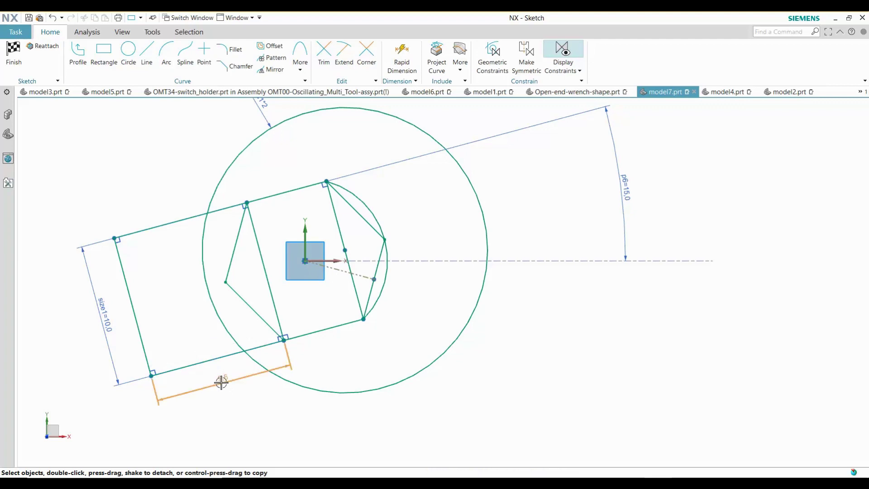
pyautogui.doubleClick(220, 383)
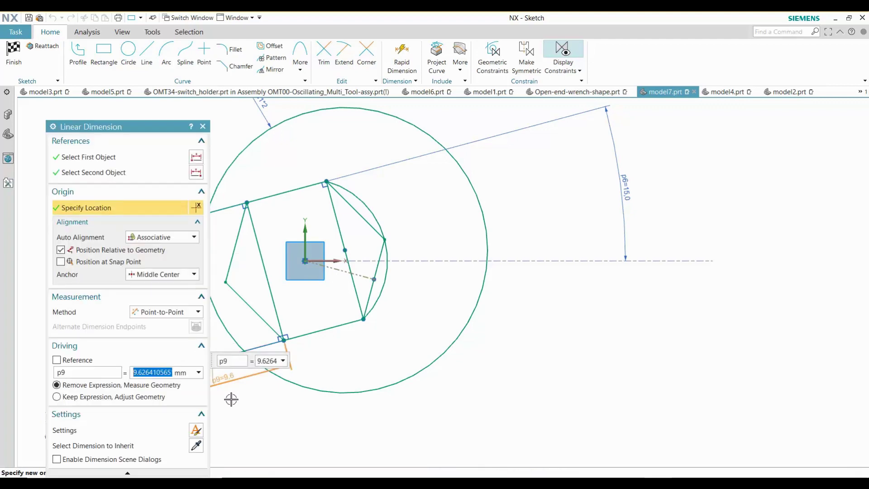
pyautogui.write('size1')
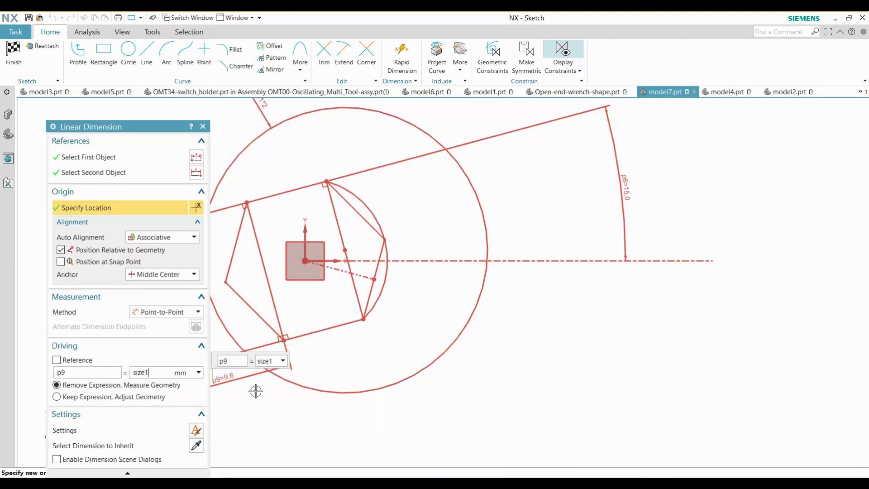
pyautogui.press('Return')
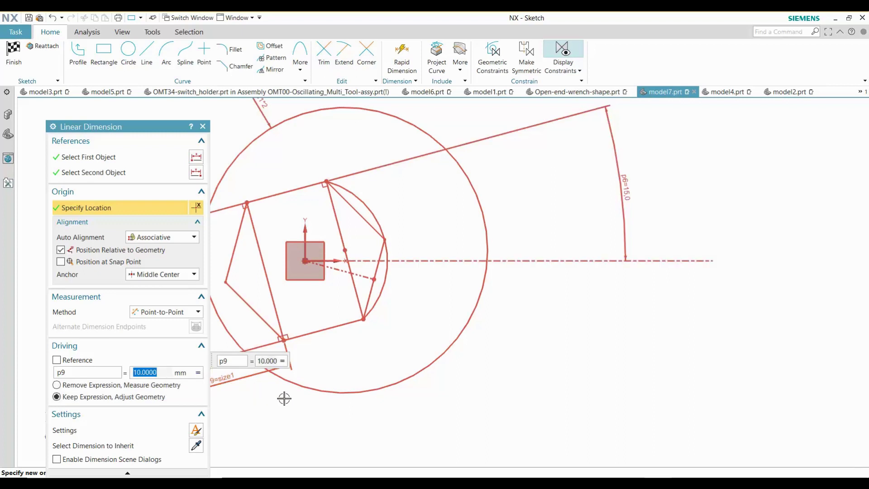
# Finish the wrench sketch and return to the modelling environment
pyautogui.scroll(-2, 323, 390)
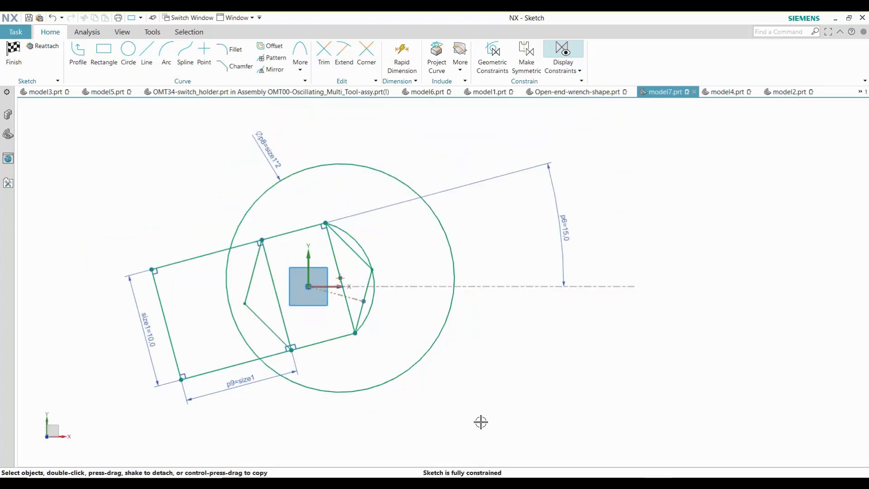
pyautogui.keyDown('shift'); pyautogui.moveTo(479, 416); pyautogui.dragTo(503, 390, button='middle'); pyautogui.keyUp('shift')
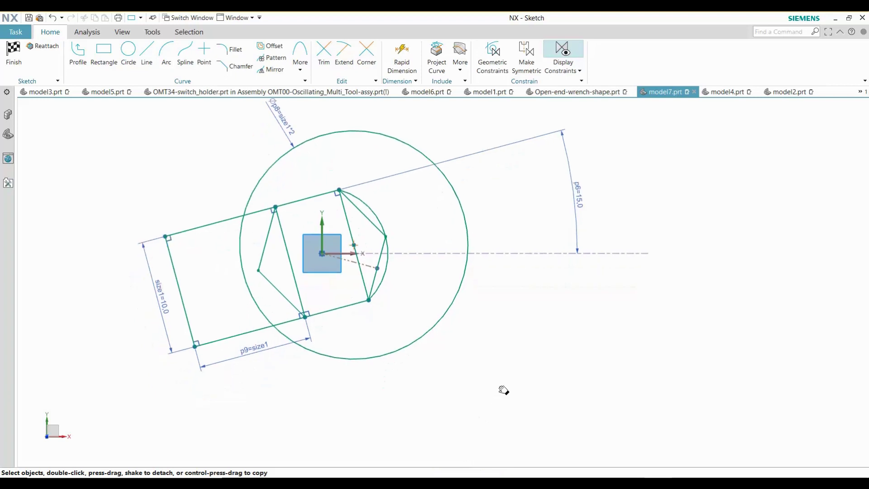
pyautogui.click(14, 48)
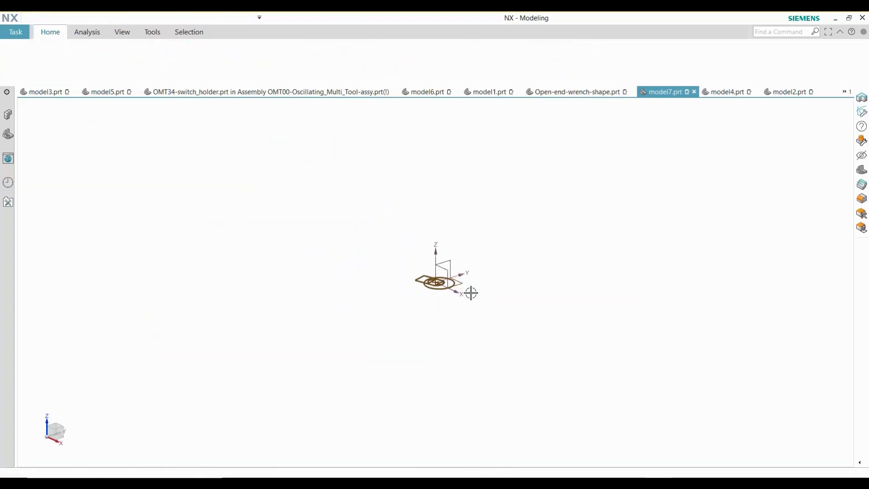
pyautogui.scroll(5, 450, 278)
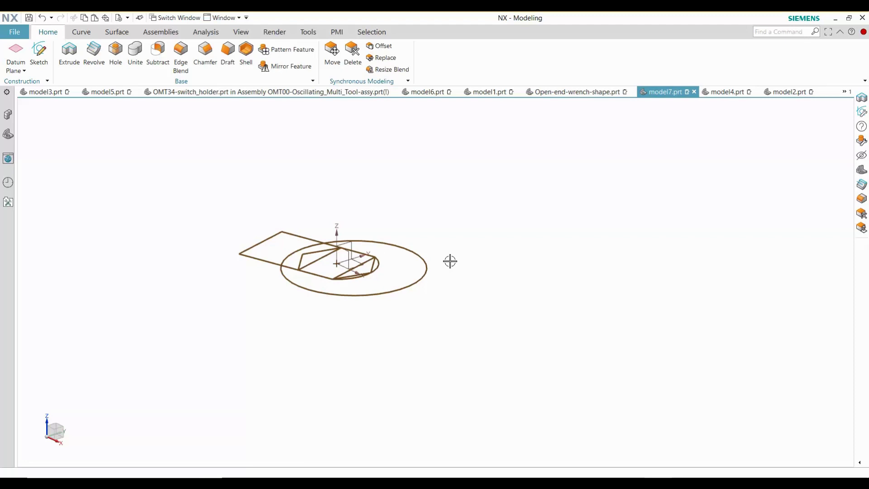
pyautogui.click(8, 135)
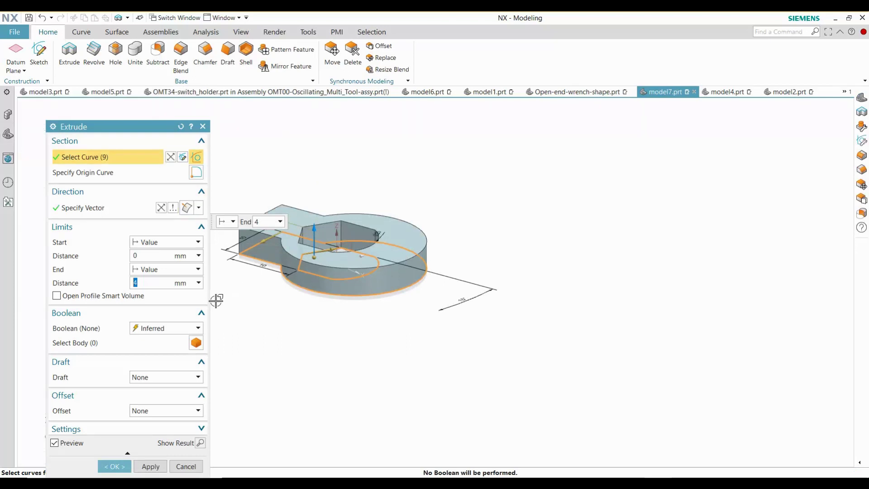
pyautogui.click(185, 466)
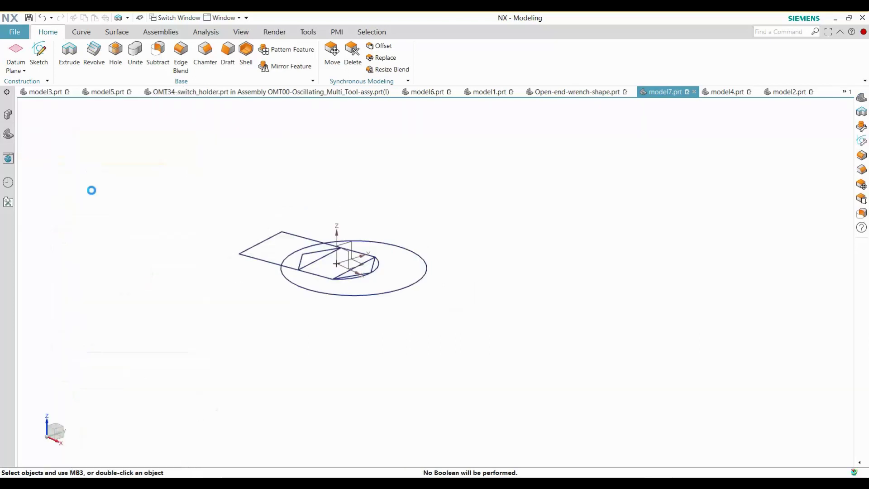
pyautogui.click(8, 135)
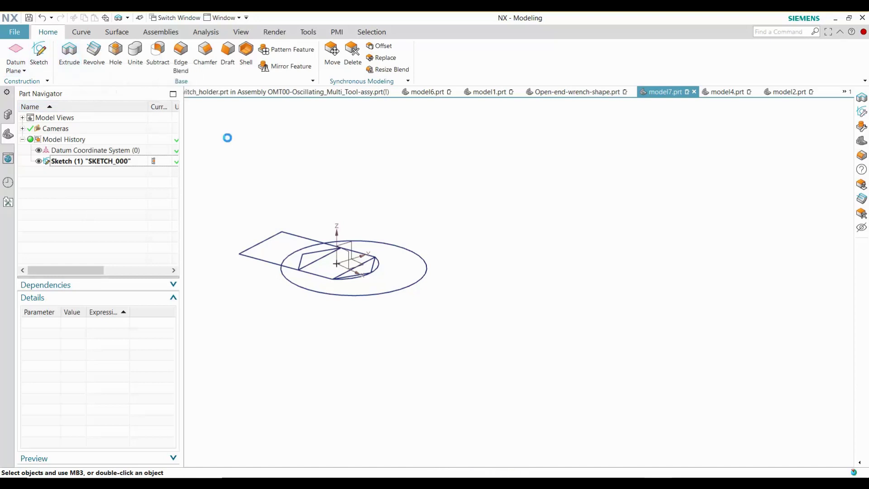
# Extrude the wrench head region between the outer circle and the jaw opening with symmetric limits of 3.5 mm
pyautogui.rightClick(317, 160)
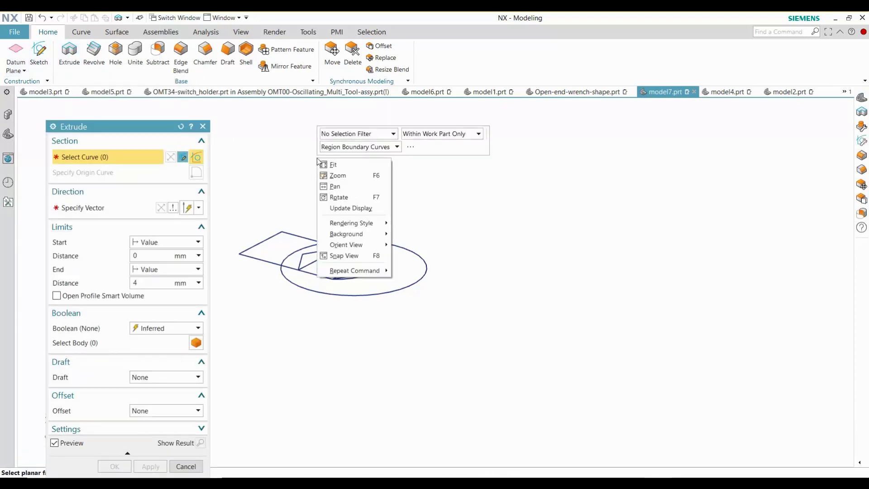
pyautogui.press('Escape')
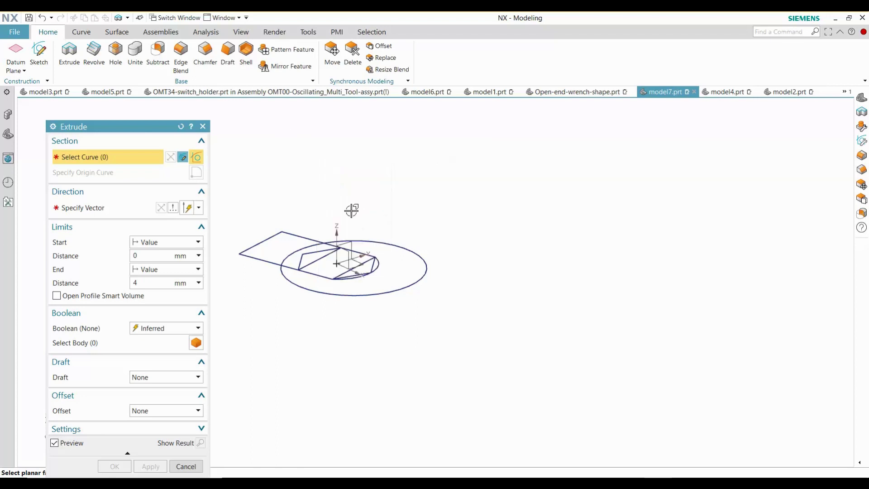
pyautogui.click(401, 274)
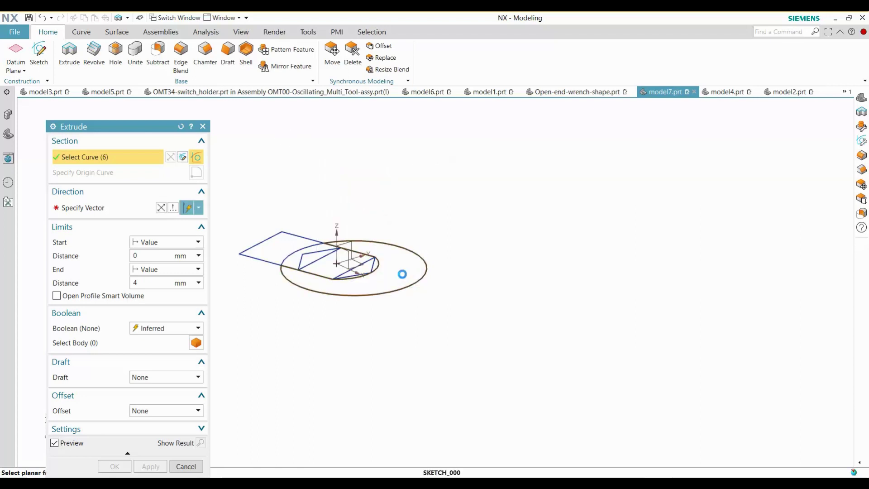
pyautogui.click(198, 242)
pyautogui.click(167, 263)
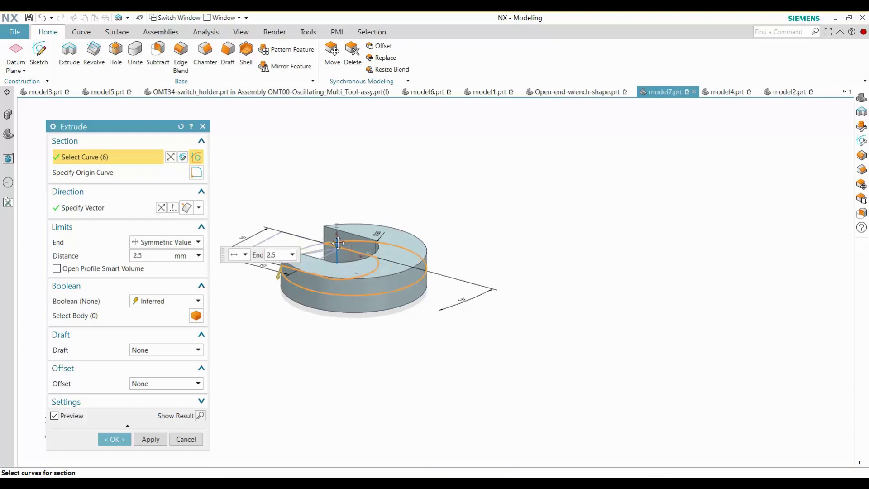
pyautogui.moveTo(340, 234); pyautogui.dragTo(339, 235)
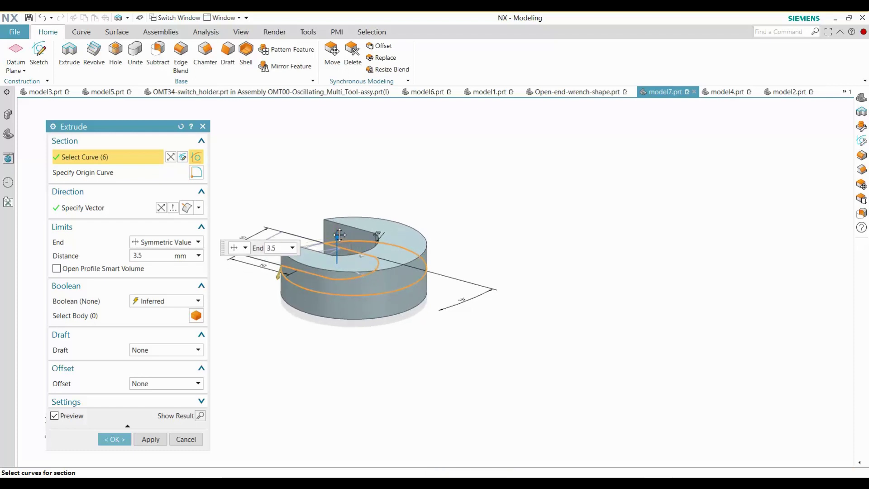
pyautogui.click(114, 440)
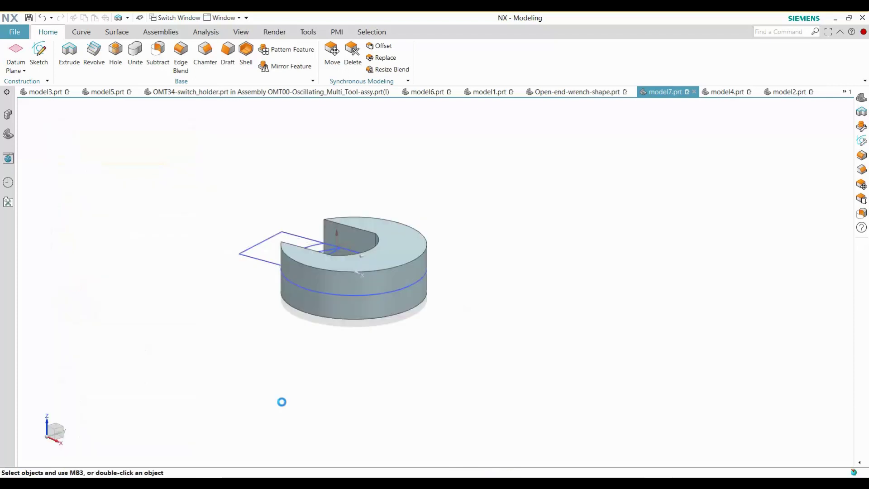
pyautogui.moveTo(388, 338)
pyautogui.mouseDown(button='middle')
pyautogui.moveTo(429, 324)
pyautogui.moveTo(409, 368)
pyautogui.moveTo(418, 361)
pyautogui.moveTo(389, 354)
pyautogui.mouseUp(button='middle')
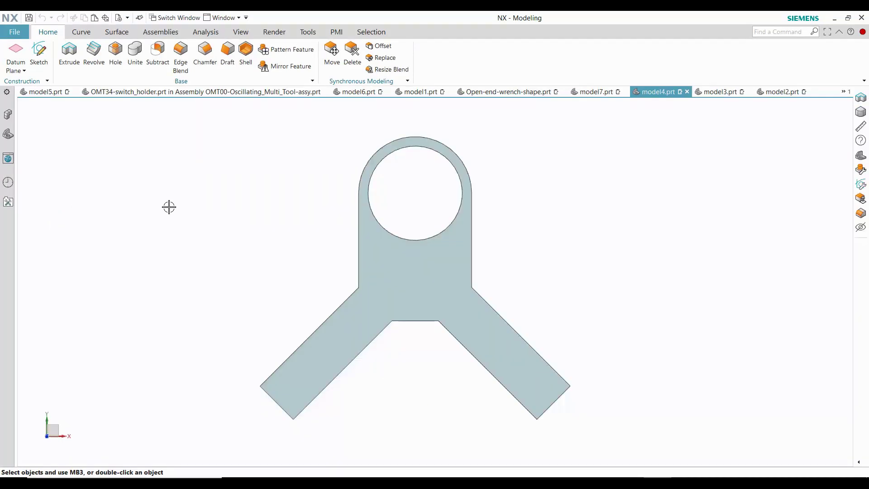
# Create a new model part from the default template and start a sketch on its XY plane
pyautogui.scroll(-2, 229, 221)
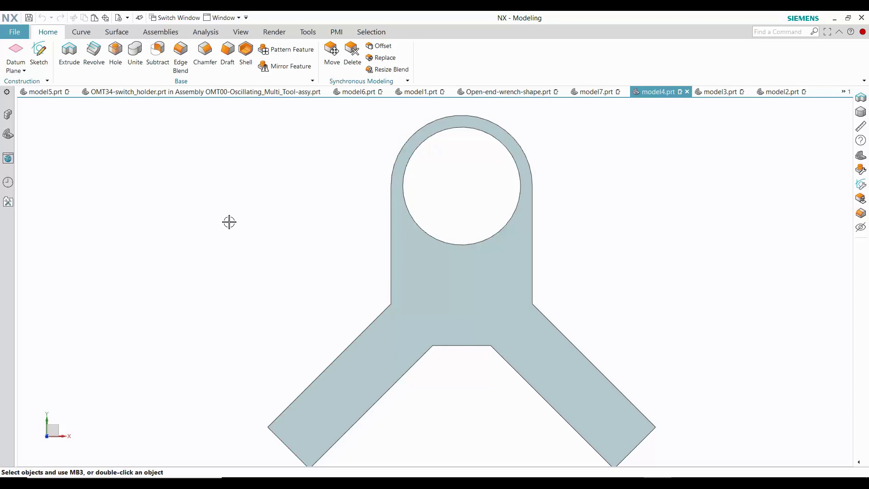
pyautogui.keyDown('shift'); pyautogui.moveTo(228, 221); pyautogui.dragTo(160, 219, button='middle'); pyautogui.keyUp('shift')
pyautogui.click(15, 32)
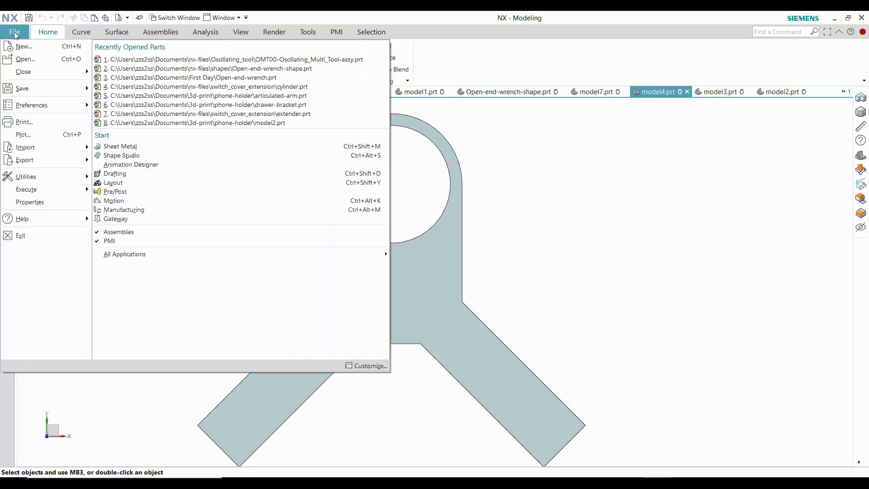
pyautogui.click(25, 59)
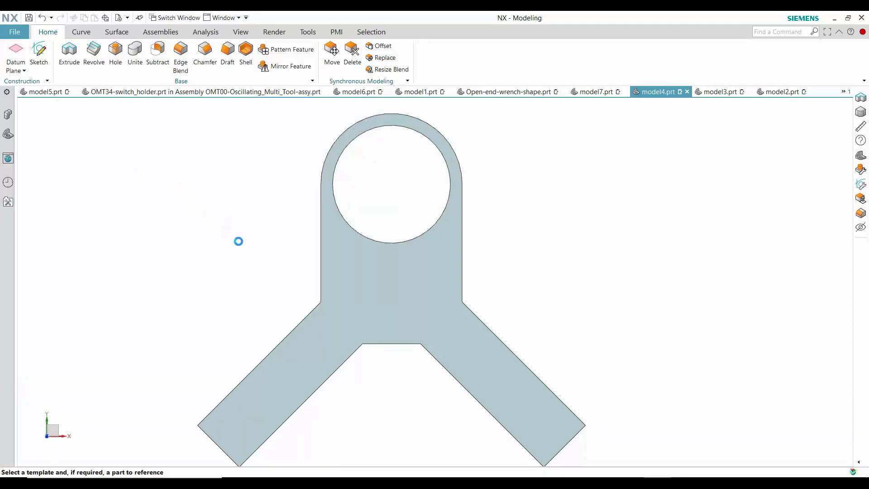
pyautogui.press('Return')
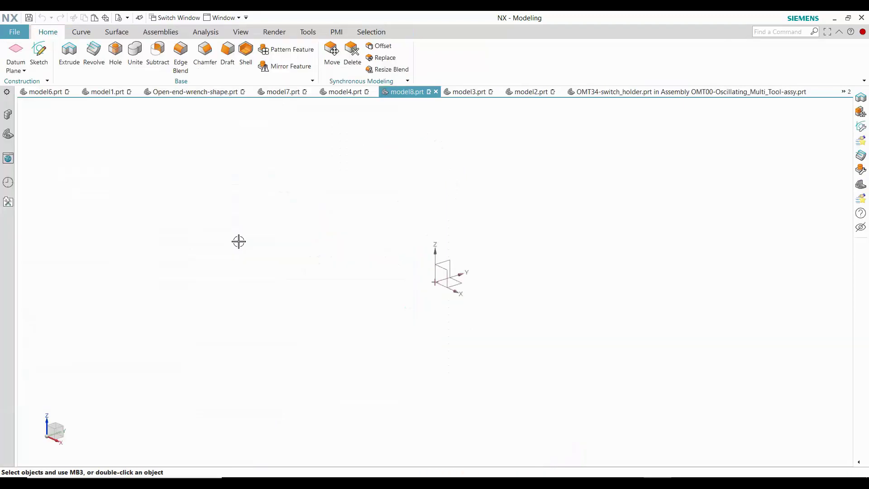
pyautogui.click(39, 52)
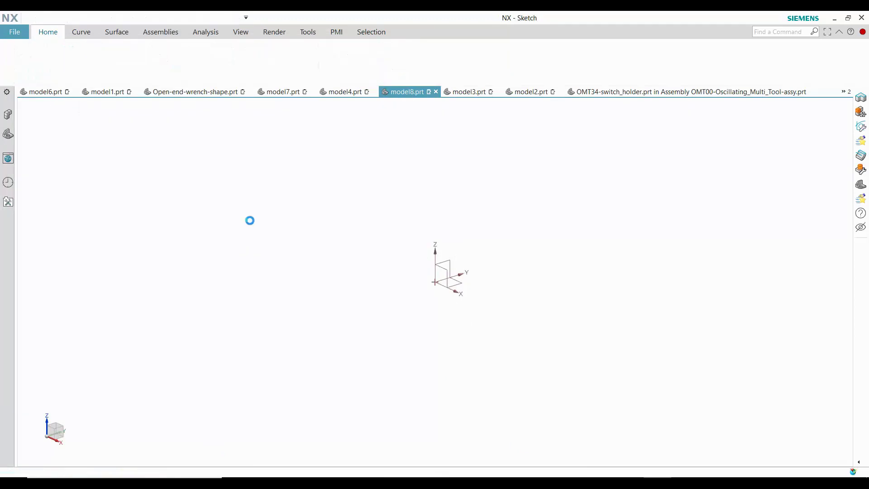
pyautogui.click(150, 240)
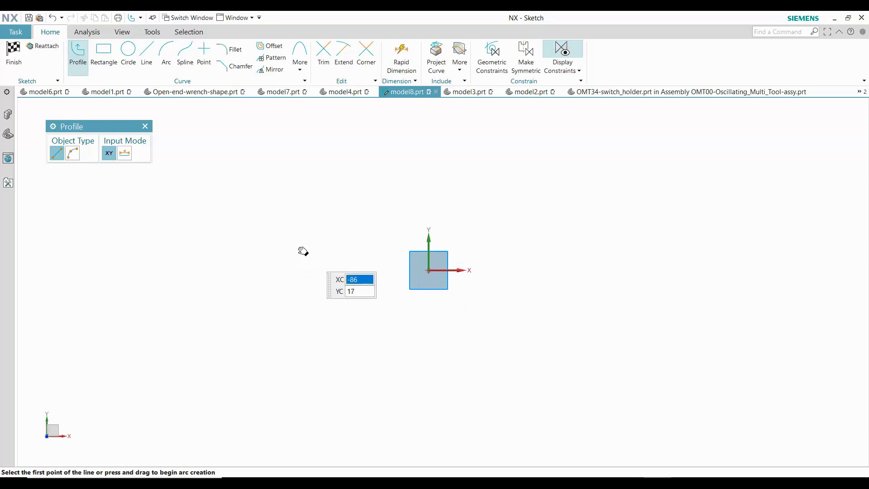
# Draw a circle about 27 mm in diameter centred on the sketch origin
pyautogui.click(128, 50)
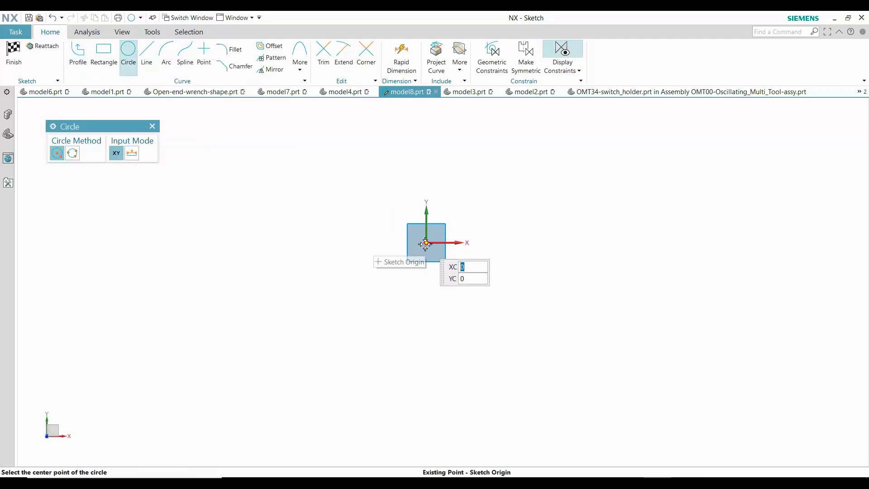
pyautogui.click(427, 243)
pyautogui.click(457, 230)
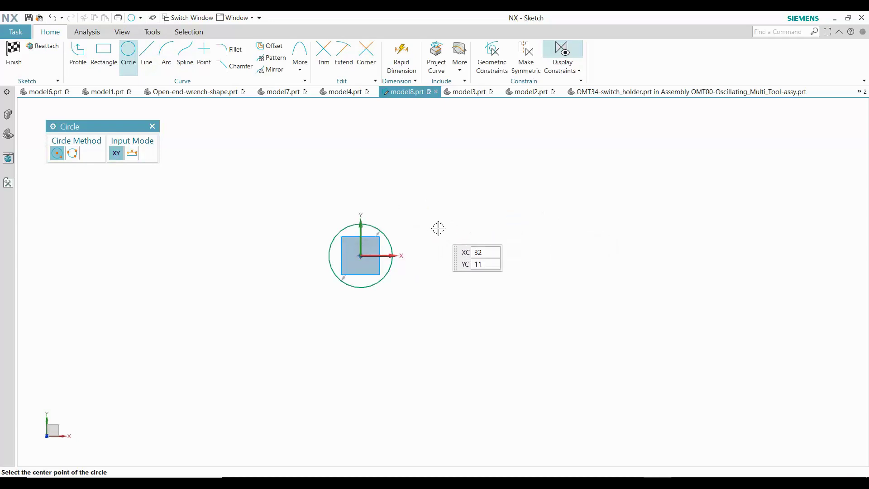
pyautogui.press('Escape')
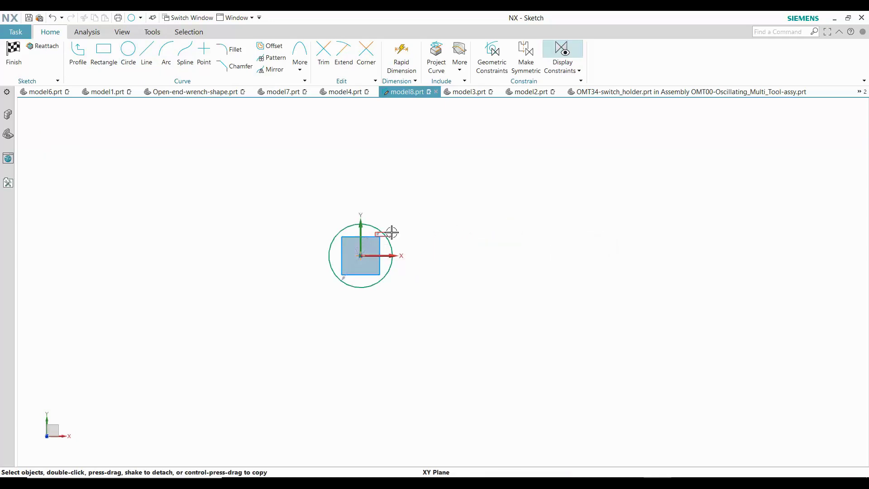
pyautogui.click(378, 236)
pyautogui.hotkey('ctrl', 'j')
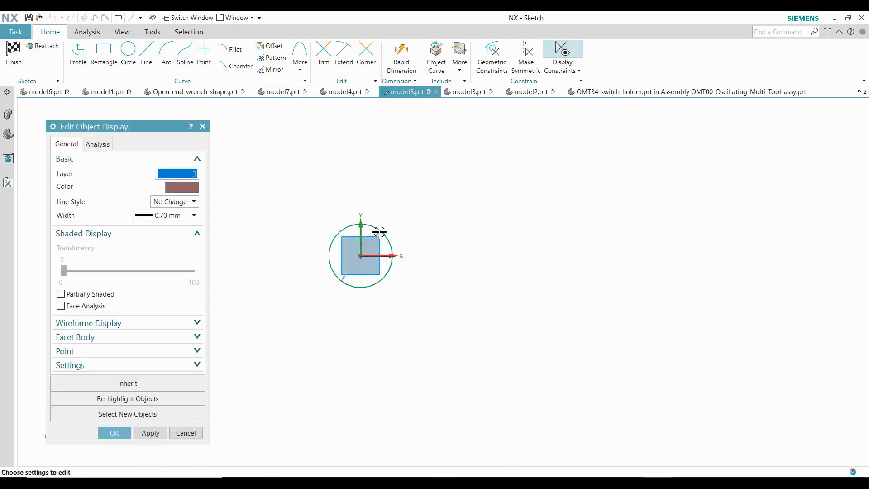
pyautogui.click(198, 431)
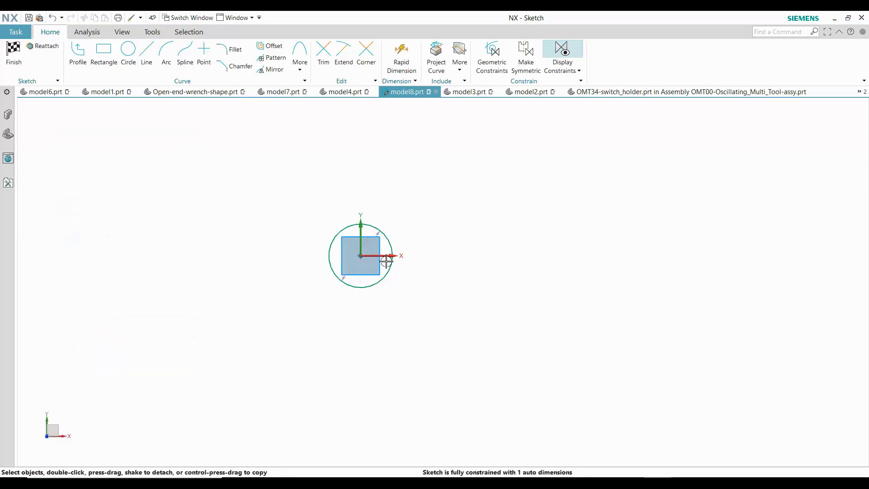
# Set the circle's diameter to 25 mm and move its dimension outside the circle to the upper right
pyautogui.scroll(2, 384, 250)
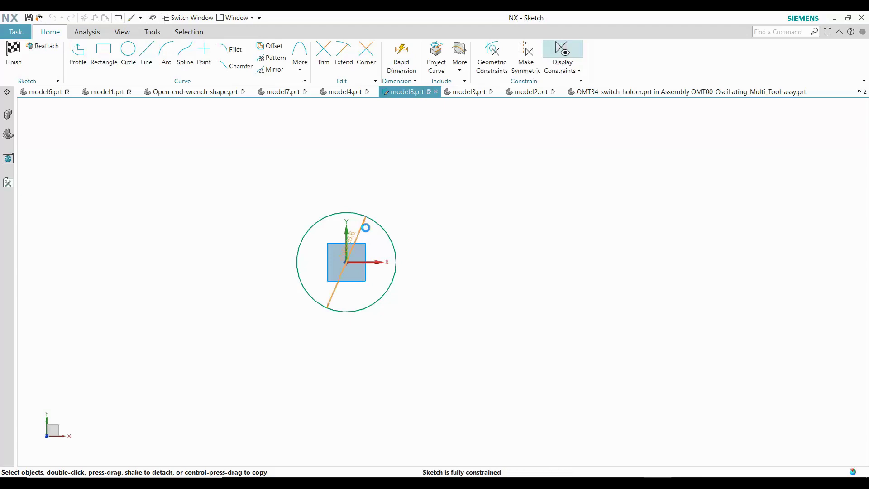
pyautogui.doubleClick(365, 228)
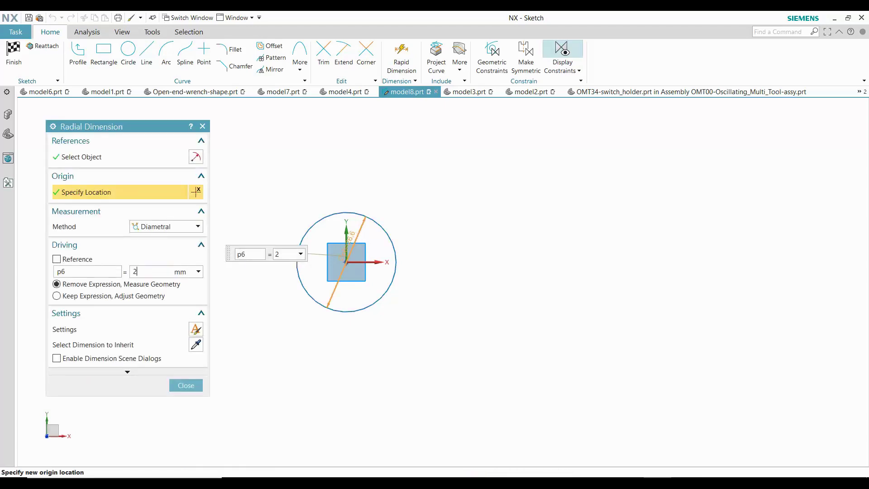
pyautogui.press('Return')
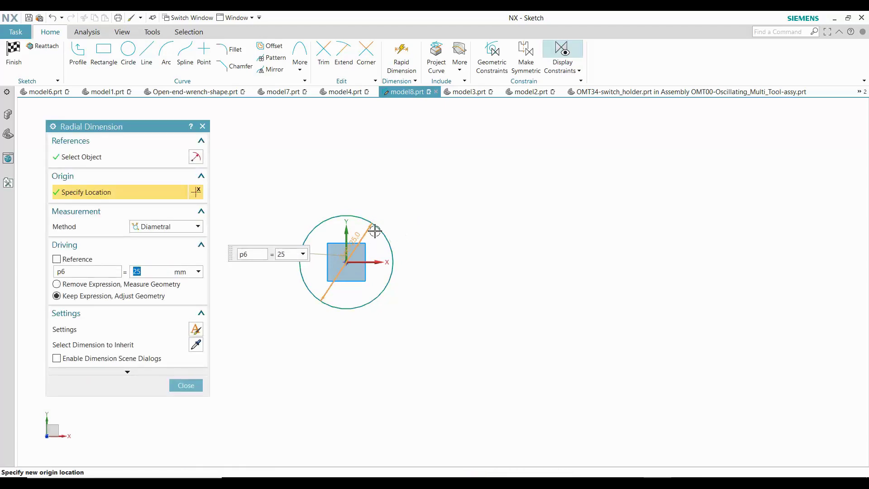
pyautogui.moveTo(365, 232); pyautogui.dragTo(412, 216)
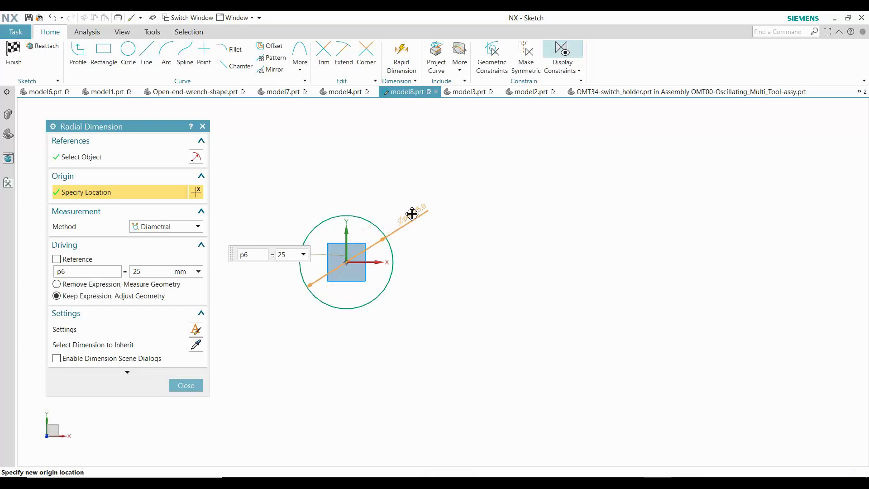
pyautogui.click(184, 386)
# Start a profile left of the circle with a vertical line about 28 mm, a leg line about 22 mm and an end line about 7 mm
pyautogui.keyDown('shift'); pyautogui.moveTo(220, 307); pyautogui.dragTo(272, 255, button='middle'); pyautogui.keyUp('shift')
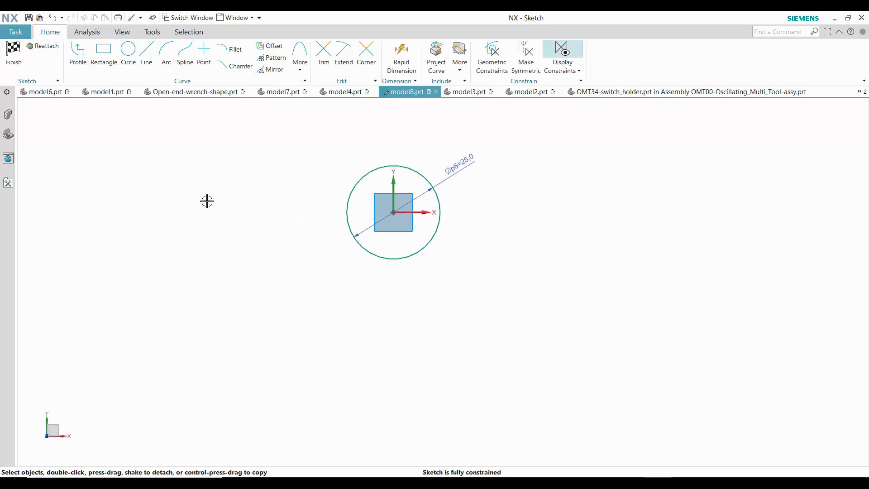
pyautogui.click(77, 50)
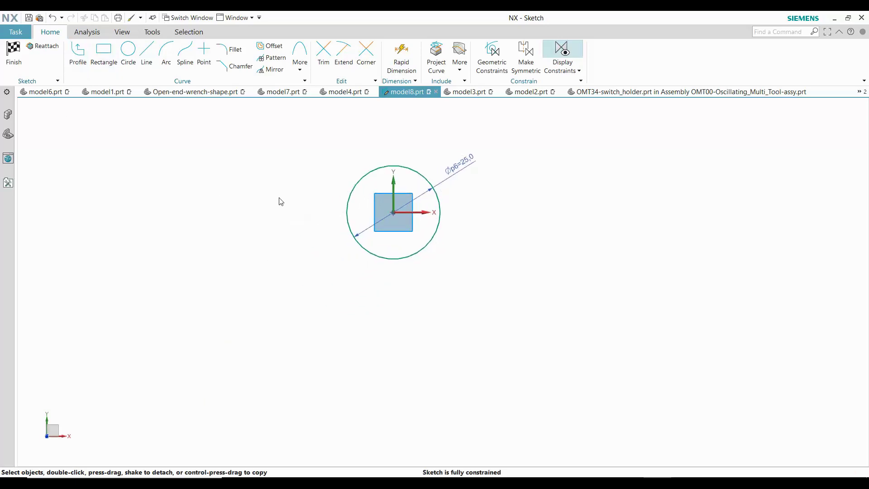
pyautogui.click(335, 212)
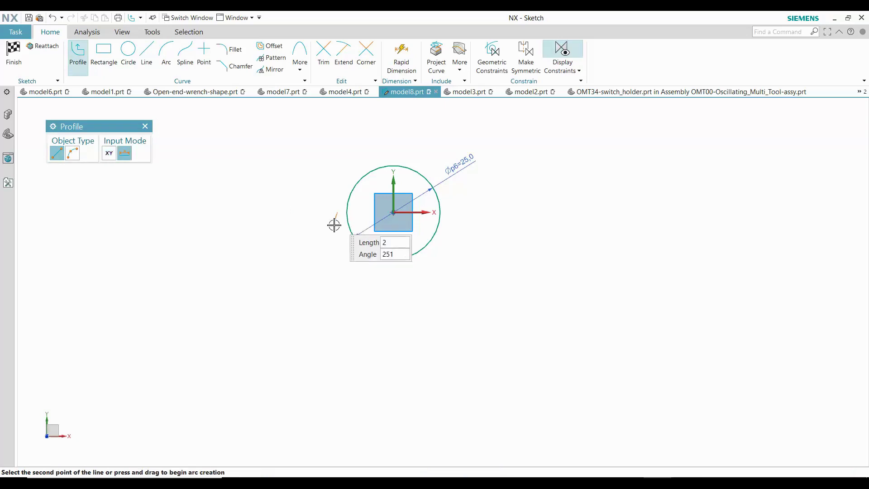
pyautogui.click(337, 317)
pyautogui.click(288, 383)
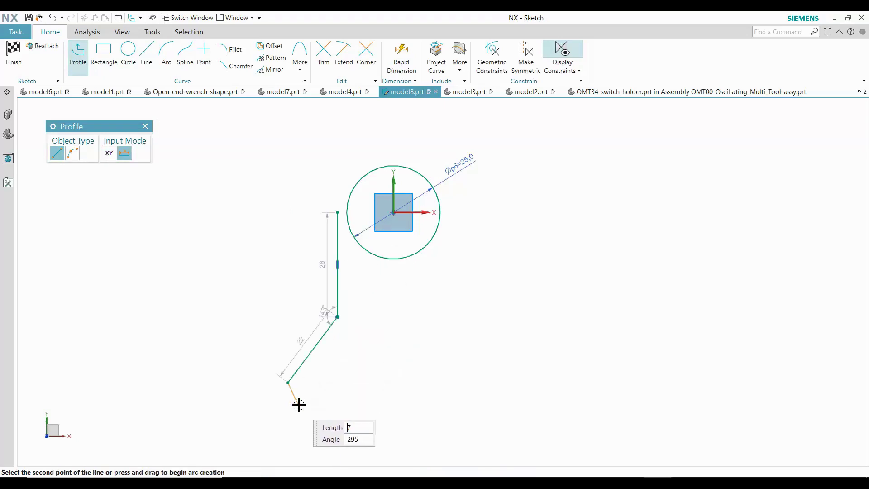
pyautogui.click(301, 405)
# Continue the profile with lines about 27, 17, 29, 10.2 and 21.3 mm long, forming the inner edges, horizontal bridge and right leg
pyautogui.click(368, 330)
pyautogui.click(431, 330)
pyautogui.click(496, 414)
pyautogui.click(527, 393)
pyautogui.click(480, 331)
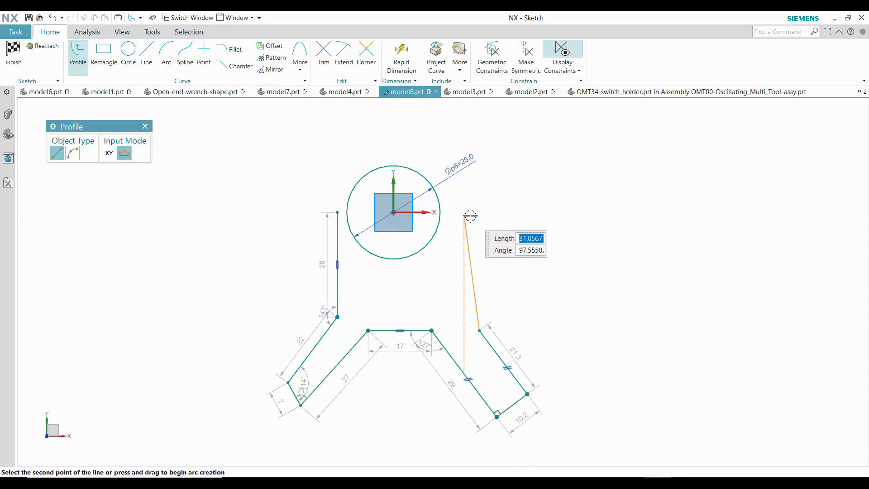
# Close the profile with a vertical line about 31 mm up the right side and a tangent arc of about 19 mm radius over the circle
pyautogui.click(480, 215)
pyautogui.moveTo(479, 215); pyautogui.dragTo(425, 132)
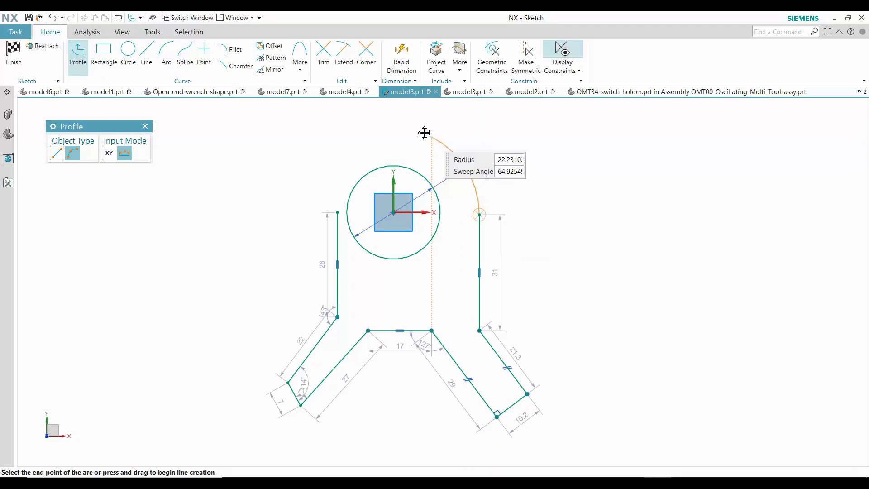
pyautogui.click(338, 212)
pyautogui.press('Escape')
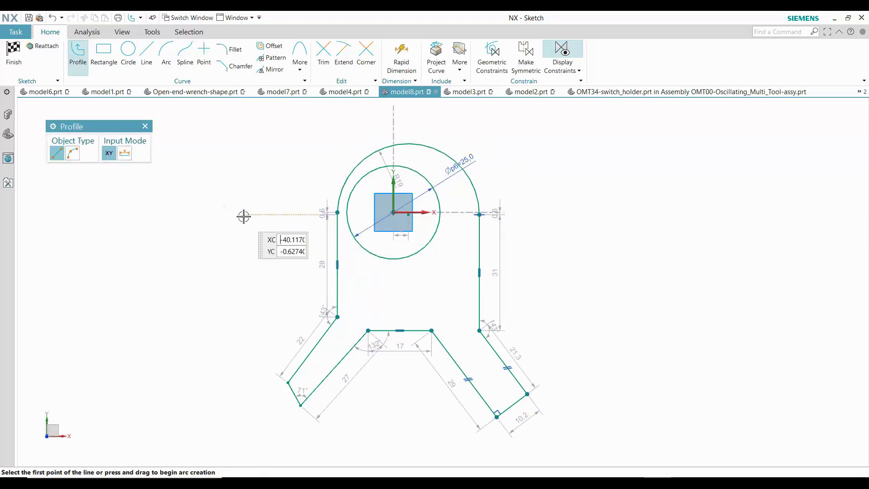
pyautogui.scroll(2, 242, 215)
pyautogui.scroll(2, 305, 229)
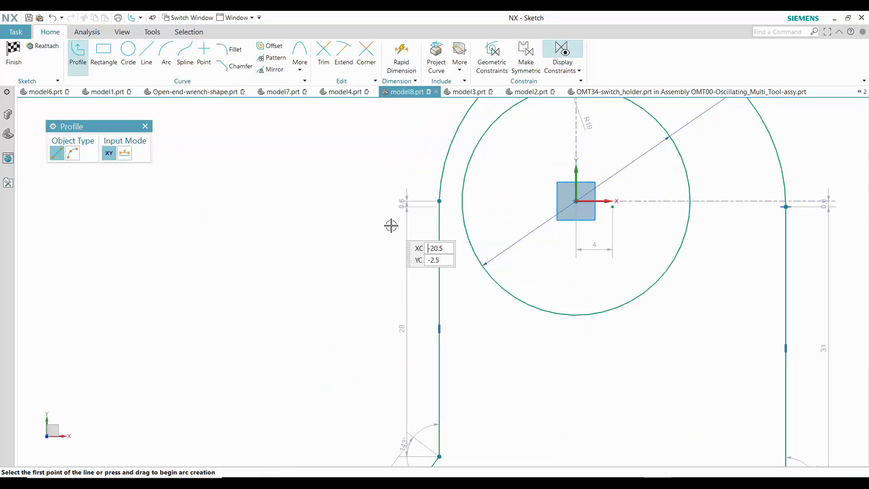
pyautogui.scroll(-1, 394, 225)
pyautogui.scroll(3, 395, 225)
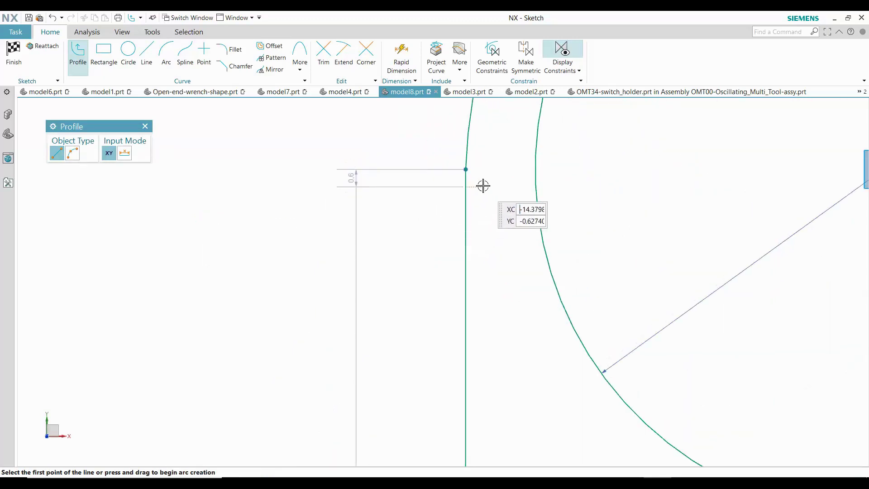
pyautogui.scroll(-5, 346, 200)
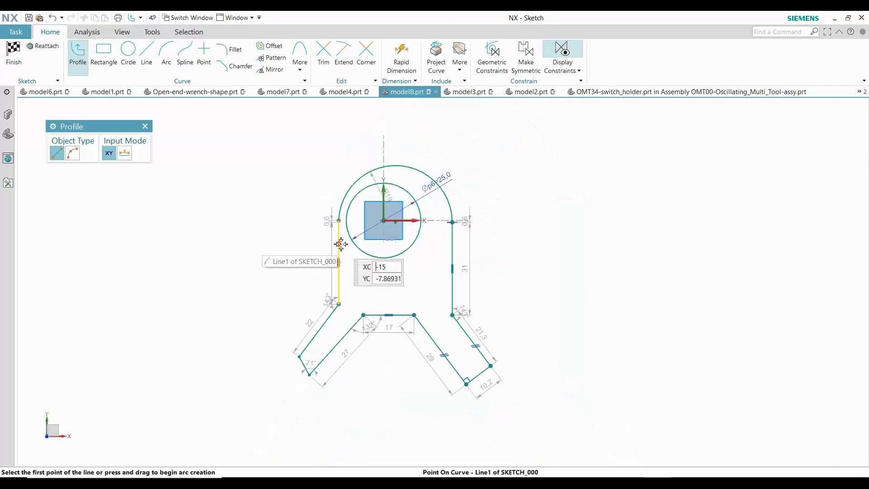
# Apply a concentric constraint between the outer arc and the 25 mm circle
pyautogui.press('Escape')
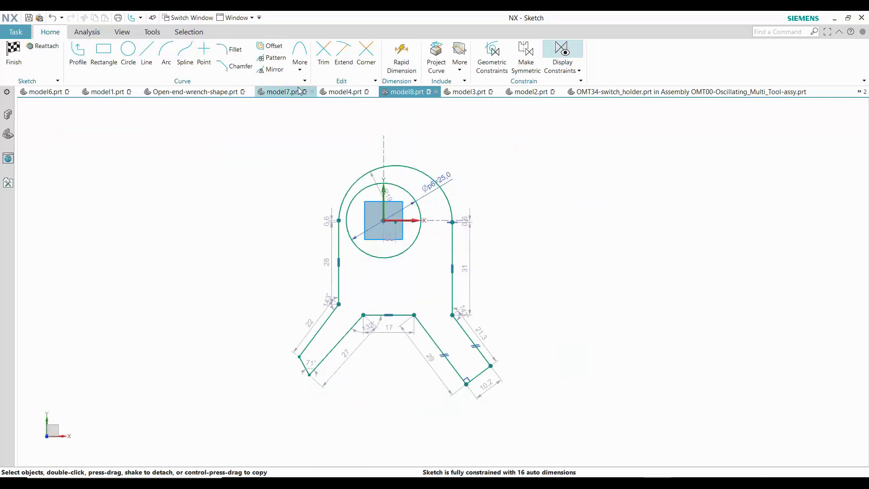
pyautogui.click(493, 56)
pyautogui.click(124, 174)
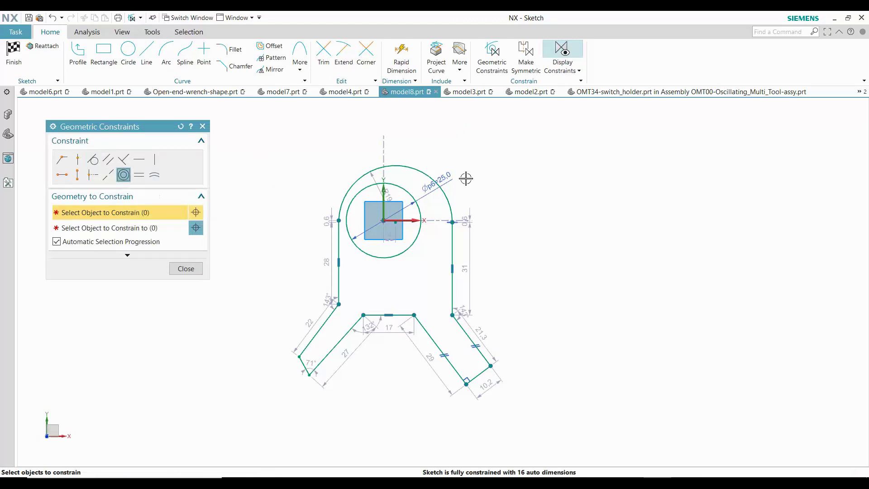
pyautogui.click(430, 174)
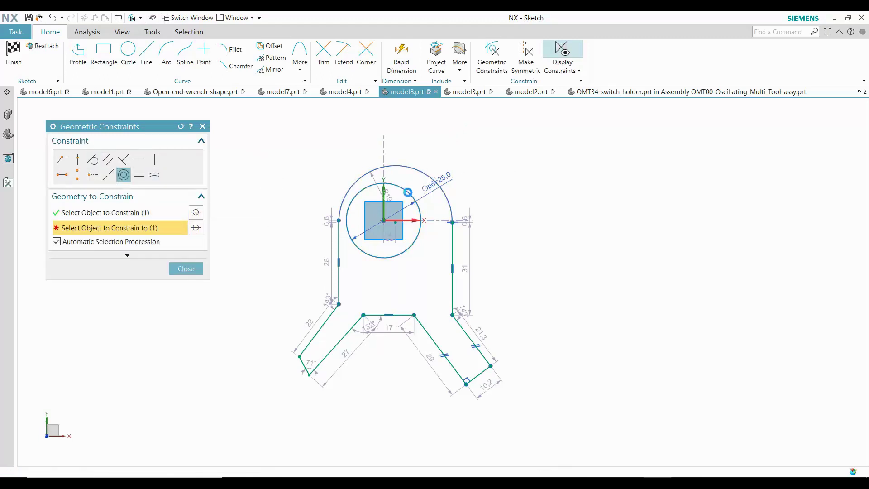
pyautogui.click(406, 189)
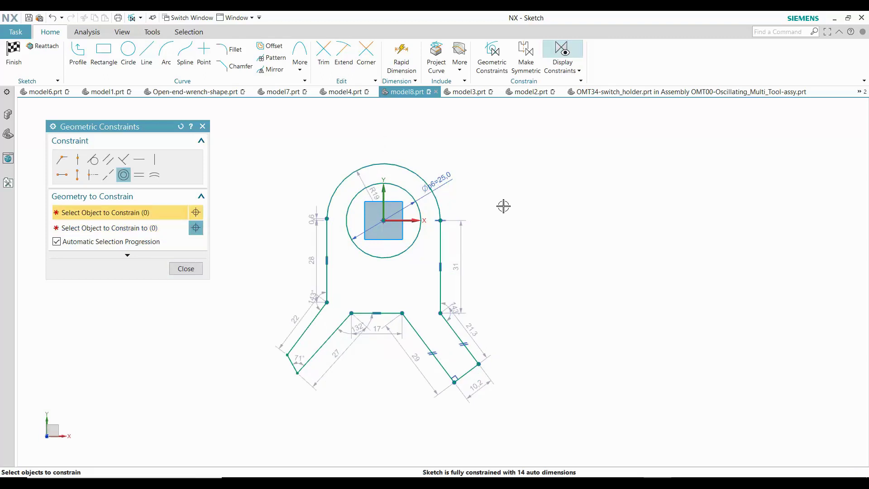
pyautogui.click(186, 269)
# Constrain the left leg's end line perpendicular to the leg's outer edge
pyautogui.scroll(1, 285, 269)
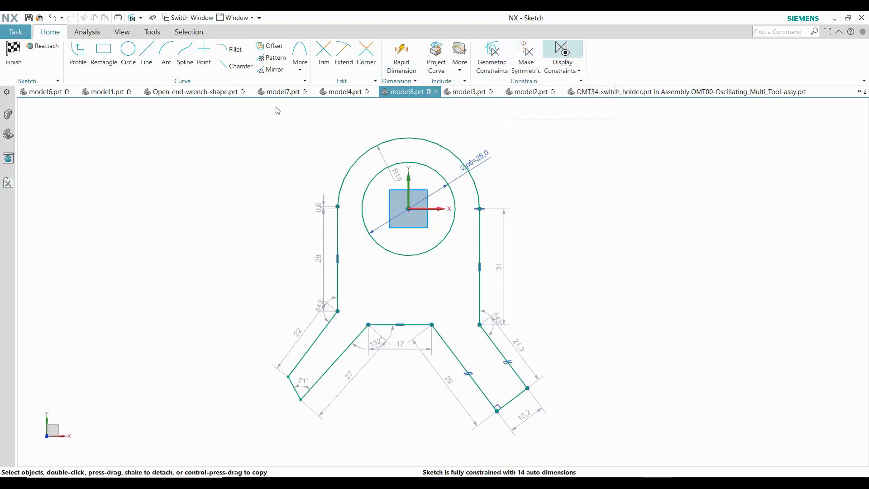
pyautogui.press('c')
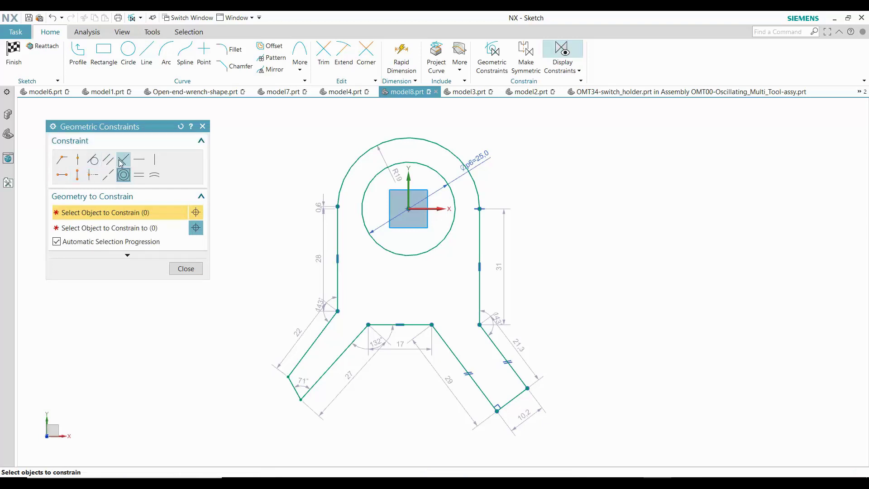
pyautogui.scroll(2, 339, 367)
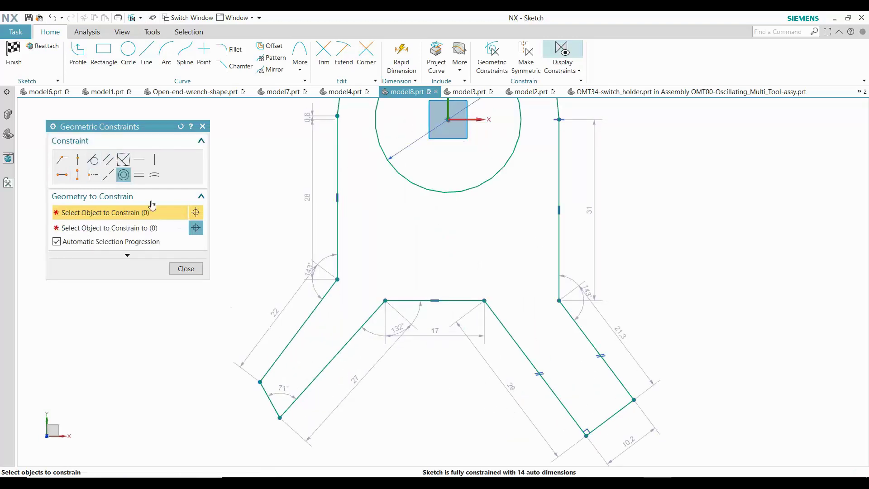
pyautogui.click(124, 159)
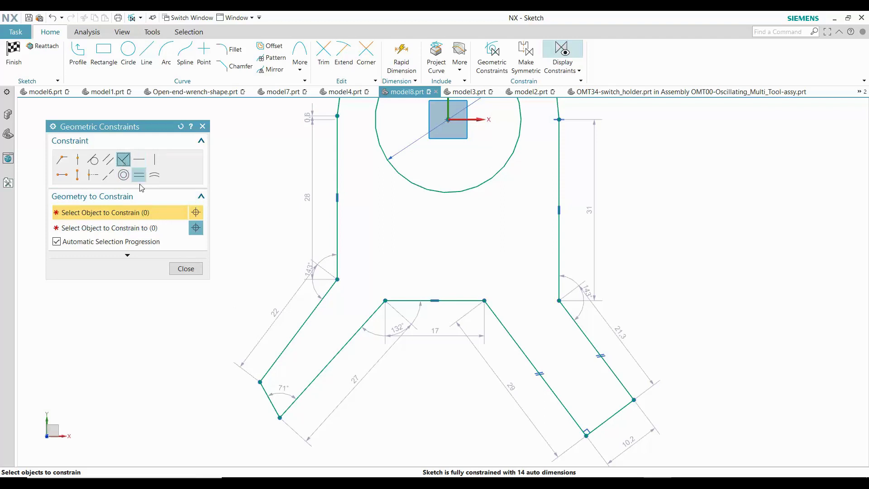
pyautogui.click(279, 362)
pyautogui.click(266, 392)
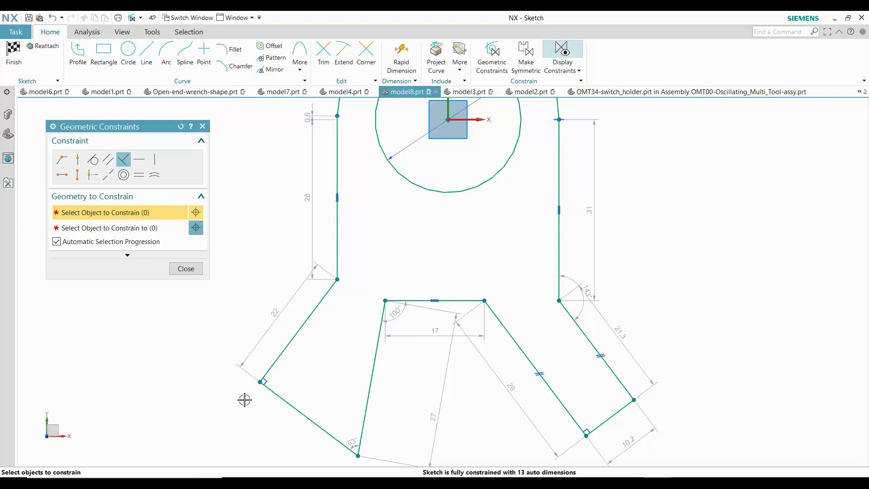
pyautogui.click(186, 269)
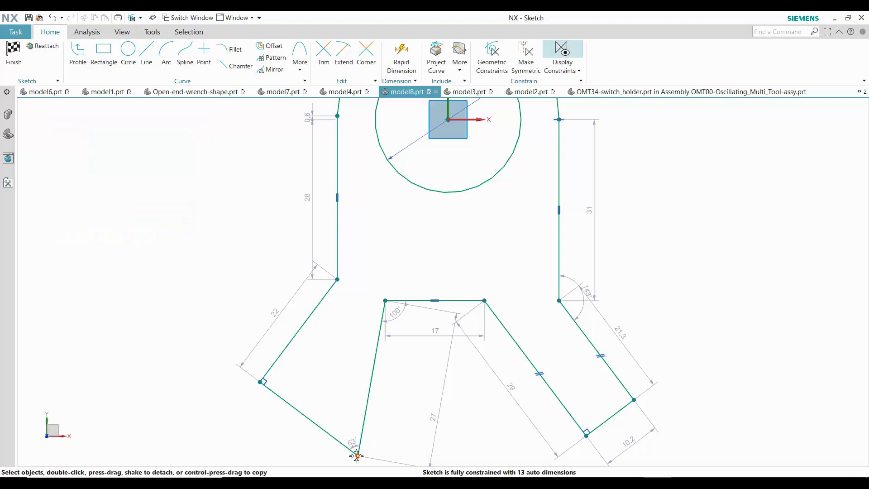
# Pull the left leg's inner end corner back to narrow the leg and make its two long edges parallel
pyautogui.moveTo(356, 456); pyautogui.dragTo(298, 414)
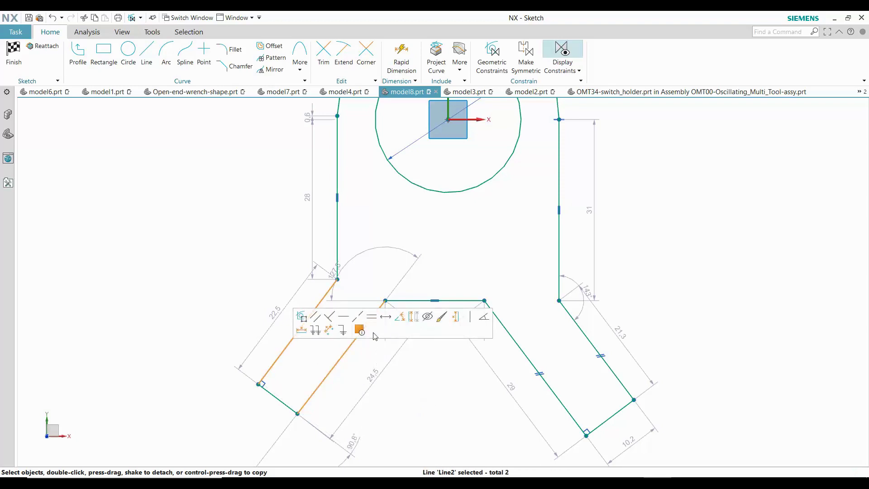
pyautogui.click(316, 316)
pyautogui.scroll(-3, 247, 280)
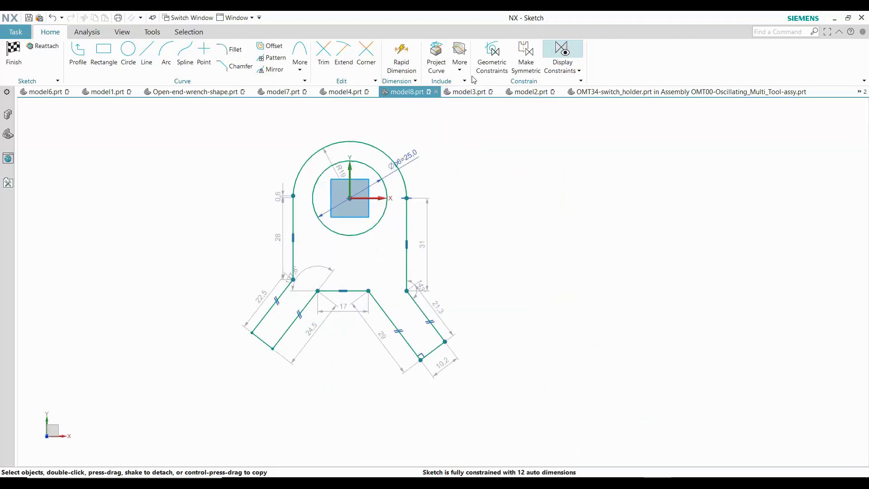
# Try to make the outer edges of the two legs symmetric about the vertical axis through the origin
pyautogui.click(526, 54)
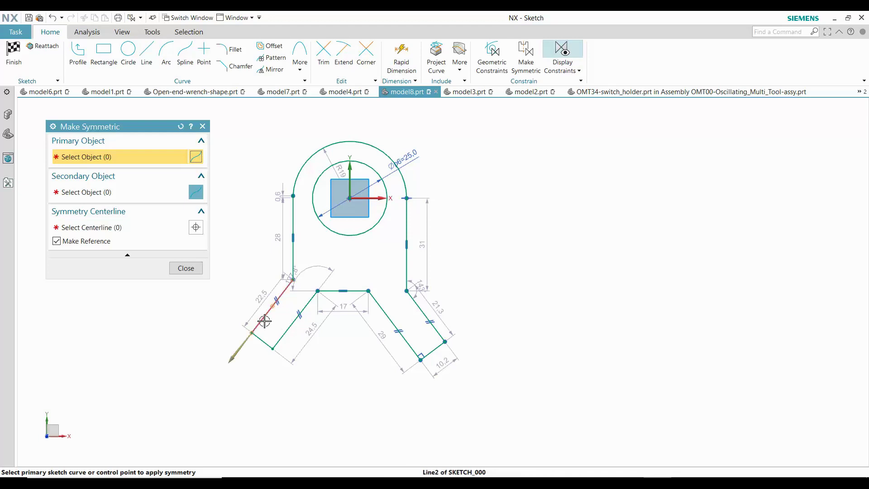
pyautogui.click(265, 321)
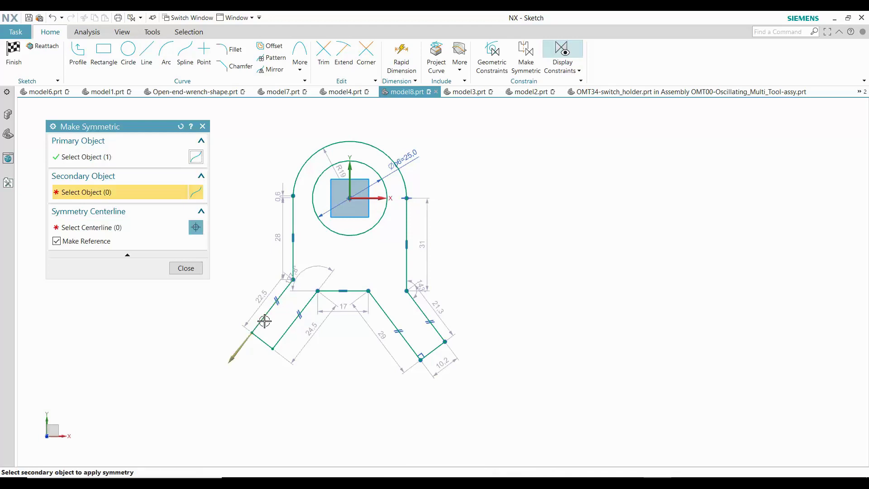
pyautogui.click(416, 302)
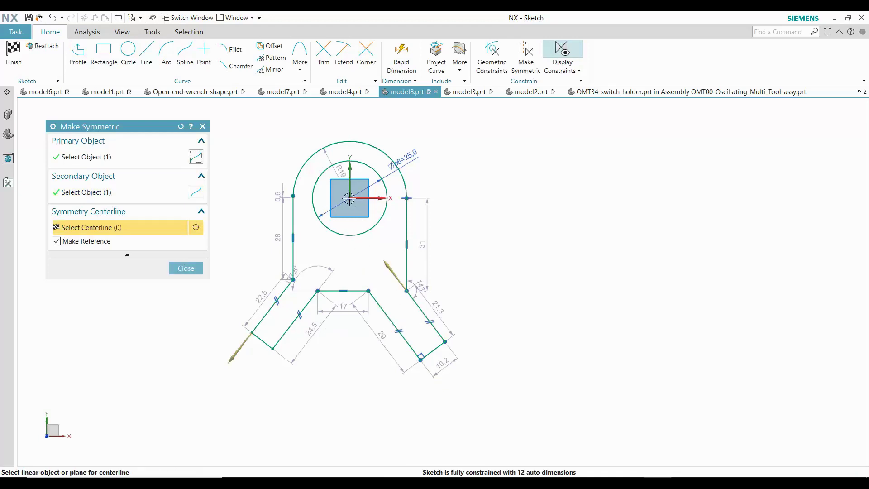
pyautogui.click(352, 178)
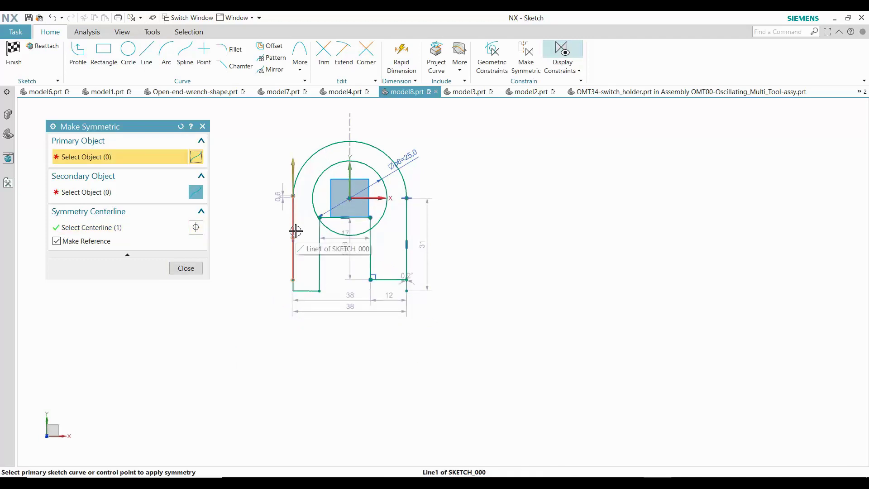
pyautogui.middleClick(293, 274)
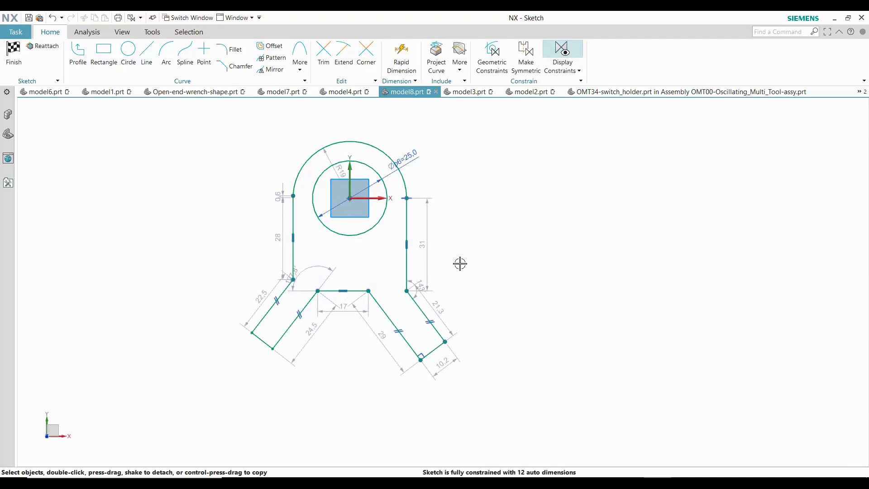
# Delete all the sketch geometry and draw a new circle about 24 mm in diameter centred on the origin
pyautogui.moveTo(225, 124); pyautogui.dragTo(525, 387)
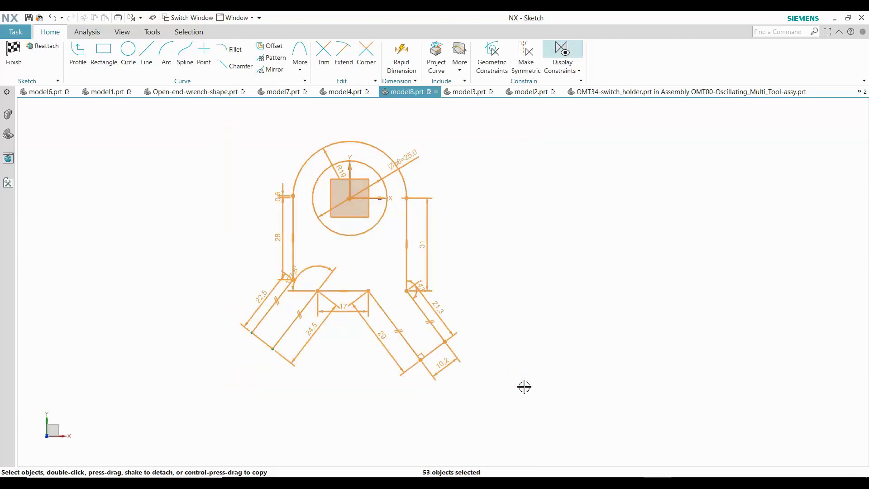
pyautogui.press('Delete')
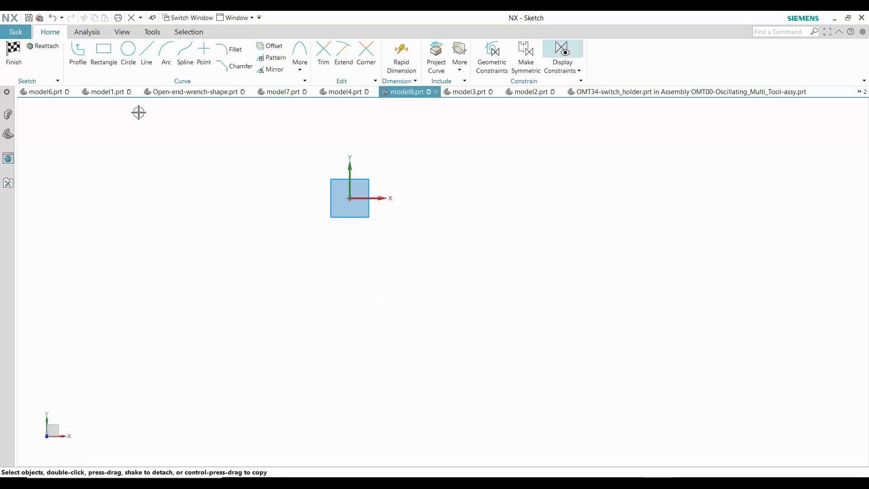
pyautogui.click(128, 54)
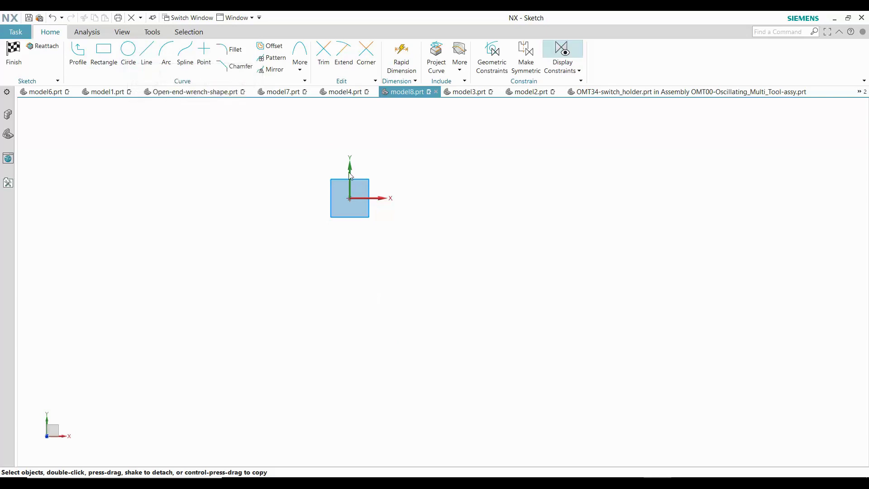
pyautogui.click(351, 198)
pyautogui.click(380, 184)
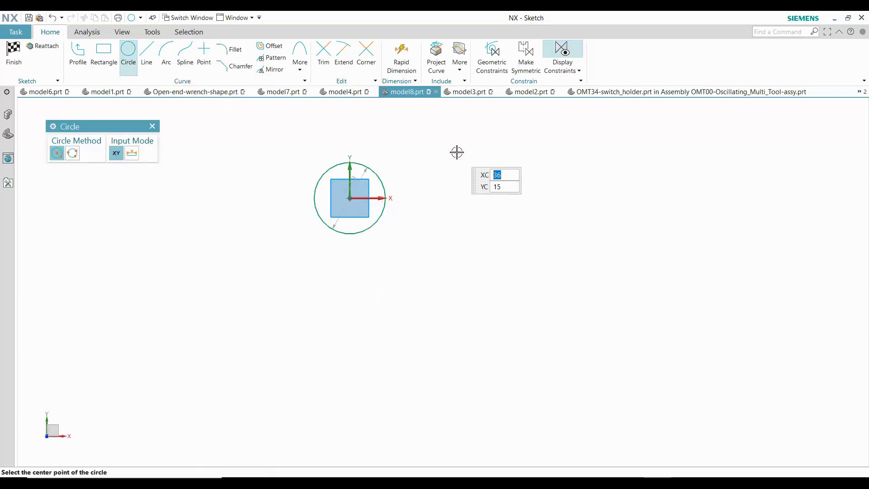
pyautogui.press('Escape')
# Dimension the circle's diameter, placing the dimension outside the circle, and set it to 25 mm
pyautogui.press('d')
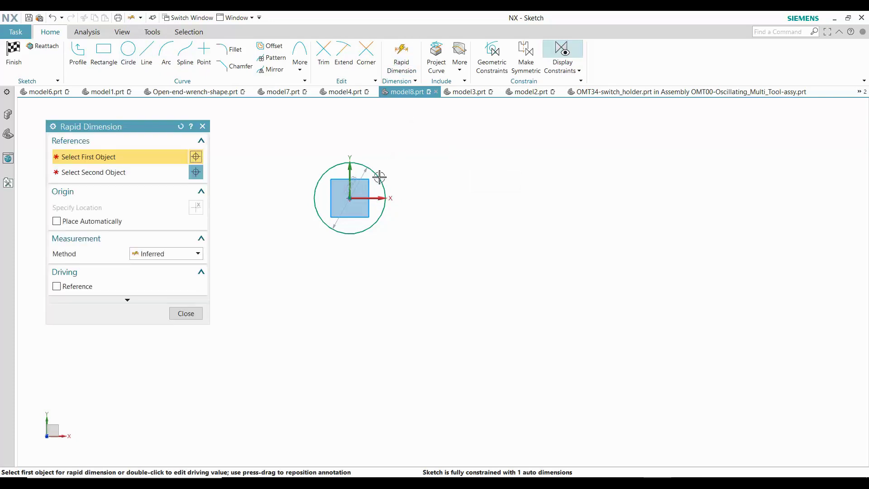
pyautogui.click(382, 178)
pyautogui.click(409, 168)
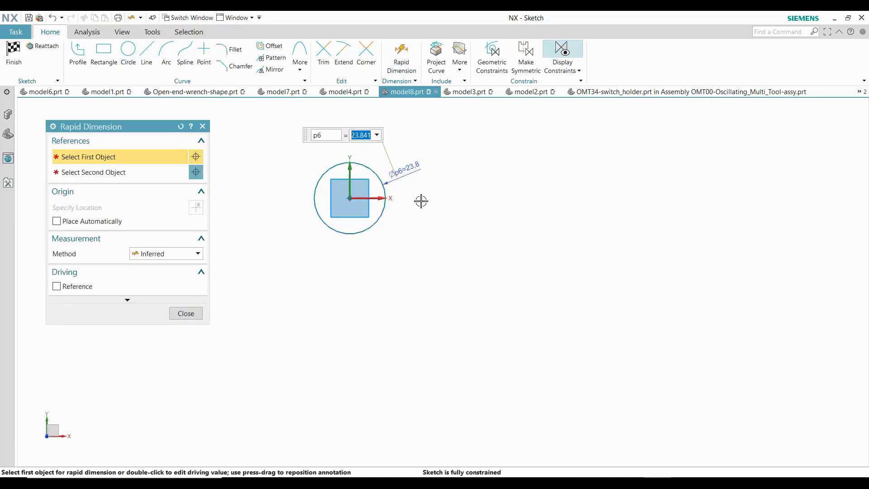
pyautogui.press('Return')
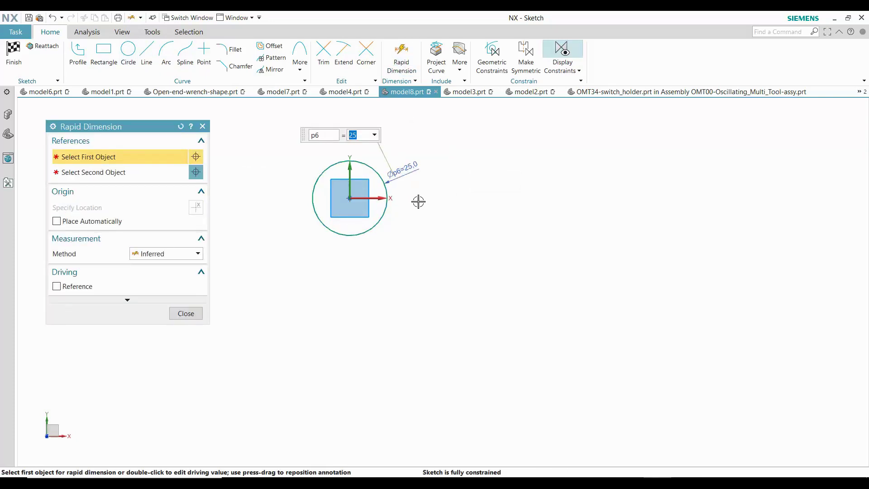
# Draw a larger circle centred on the origin, move its dimension outside, and set its diameter to 30 mm
pyautogui.click(128, 53)
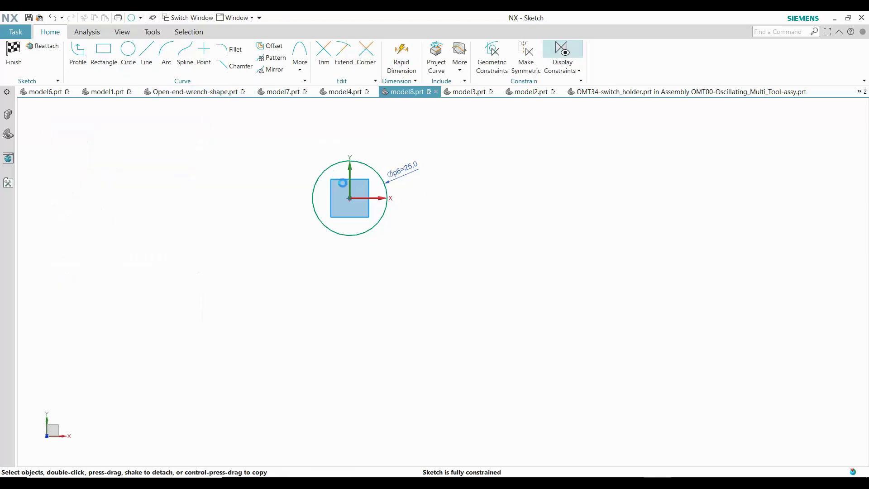
pyautogui.click(349, 198)
pyautogui.click(390, 165)
pyautogui.press('Escape')
pyautogui.moveTo(385, 152); pyautogui.dragTo(406, 141)
pyautogui.doubleClick(405, 145)
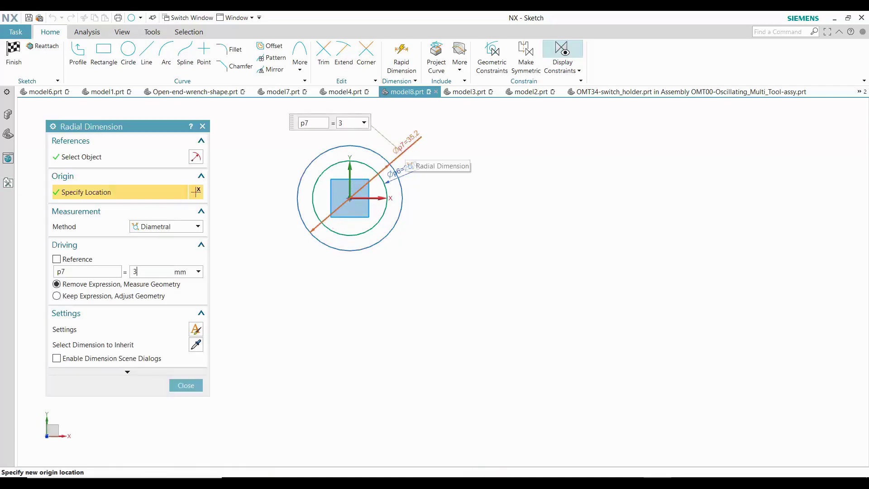
pyautogui.write('30')
pyautogui.press('Return')
pyautogui.middleClick(437, 171)
# Draw a rectangle by two corners below the circles, about 39 mm wide and 39 mm high
pyautogui.moveTo(446, 198)
pyautogui.keyDown('shift'); pyautogui.mouseDown(button='middle')
pyautogui.moveTo(462, 229)
pyautogui.moveTo(497, 233)
pyautogui.moveTo(499, 219)
pyautogui.mouseUp(button='middle'); pyautogui.keyUp('shift')
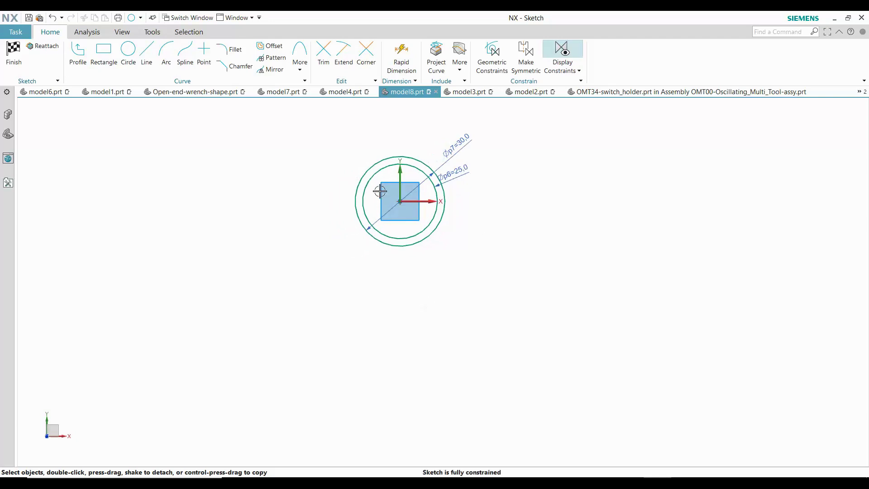
pyautogui.click(104, 51)
pyautogui.click(57, 154)
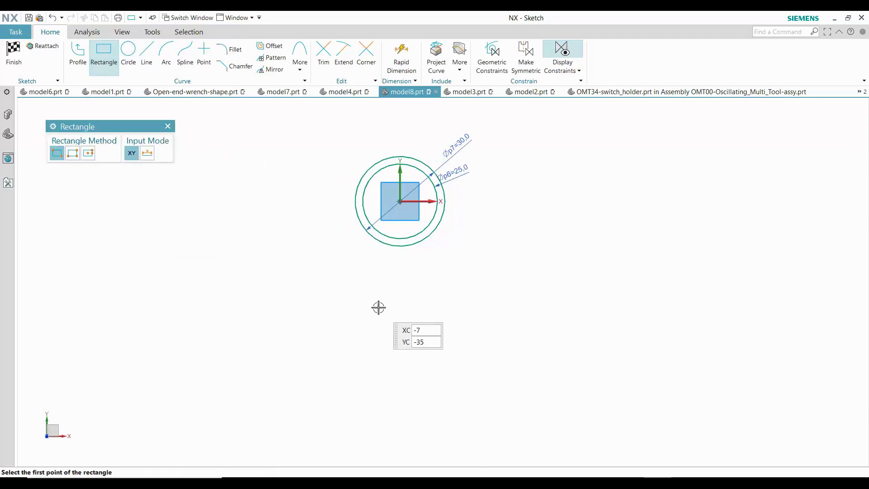
pyautogui.click(358, 264)
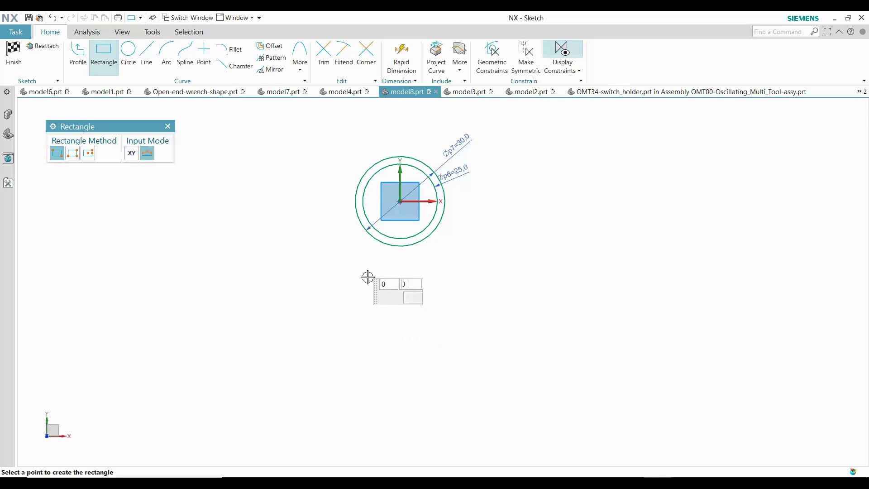
pyautogui.click(474, 380)
pyautogui.press('Escape')
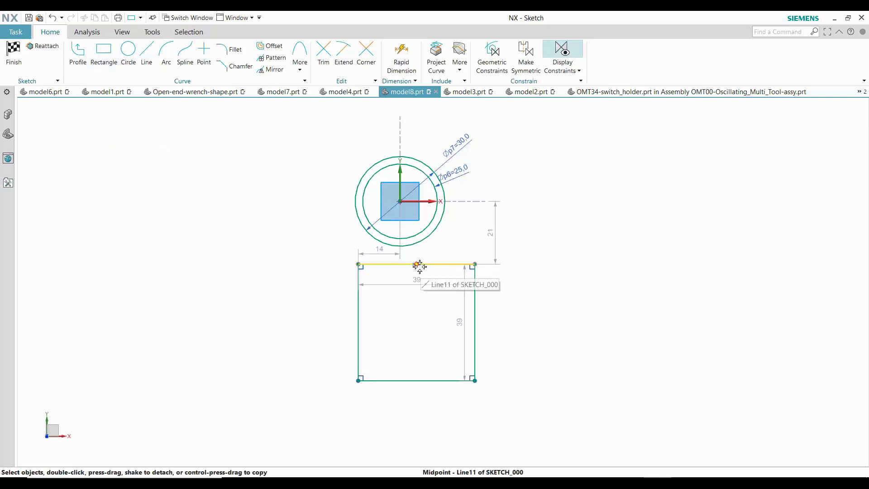
# Move the rectangle's upper edge midpoint onto the origin, fit its width to the outer circle, and adjust its height to about 39.6 mm
pyautogui.moveTo(418, 265)
pyautogui.mouseDown()
pyautogui.moveTo(399, 225)
pyautogui.moveTo(400, 201)
pyautogui.mouseUp()
pyautogui.moveTo(340, 202); pyautogui.dragTo(355, 201)
pyautogui.moveTo(355, 380); pyautogui.dragTo(355, 319)
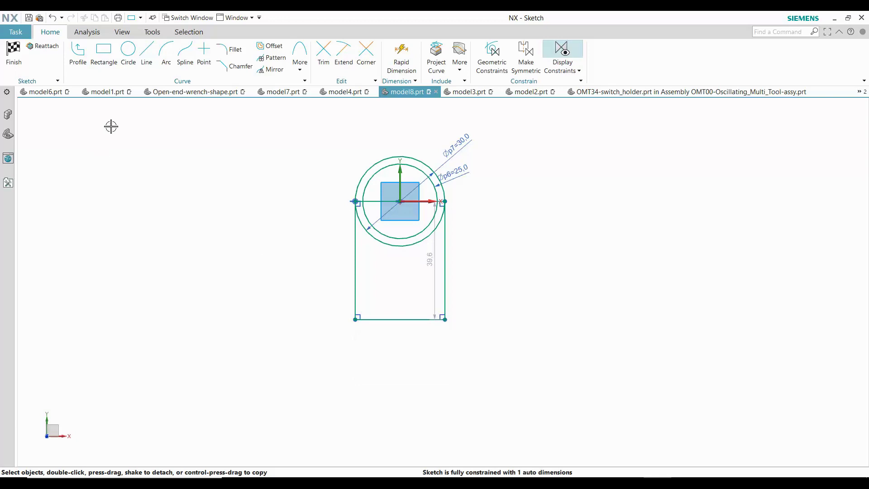
# Draw a three-point rectangle about 10 by 33.6 mm across the body's lower left corner, slanting outward as the left leg
pyautogui.click(104, 50)
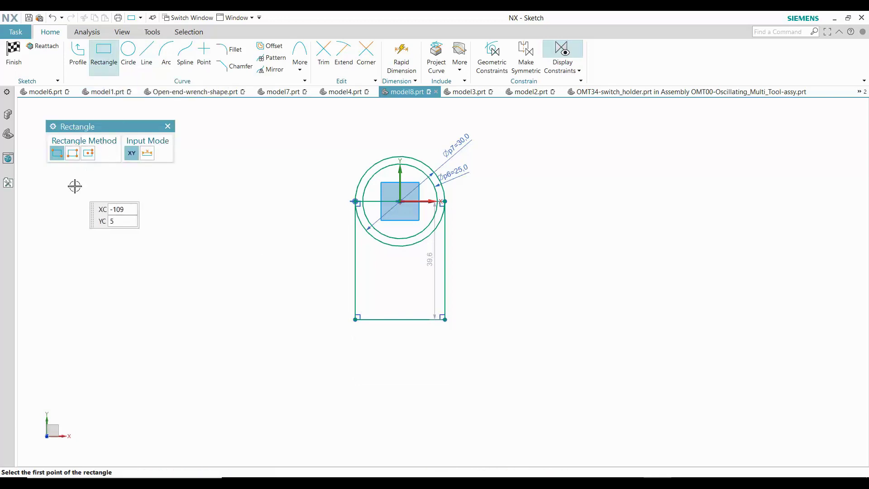
pyautogui.click(355, 297)
pyautogui.click(374, 319)
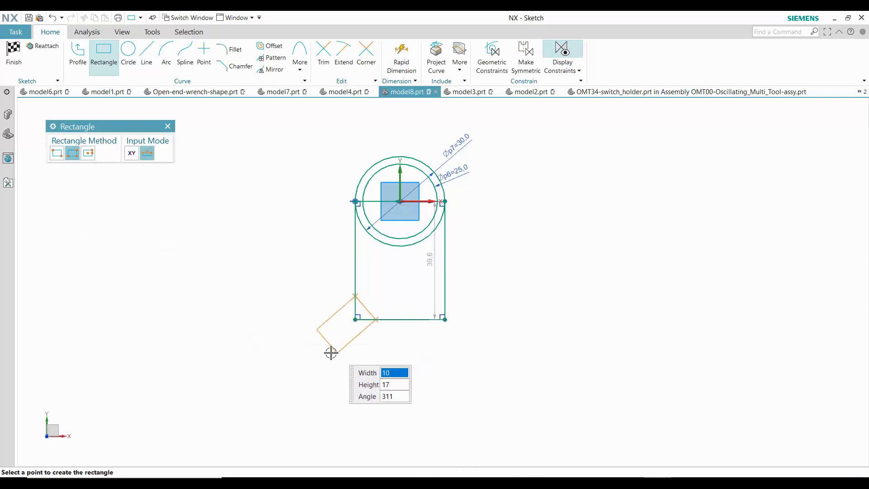
pyautogui.click(300, 386)
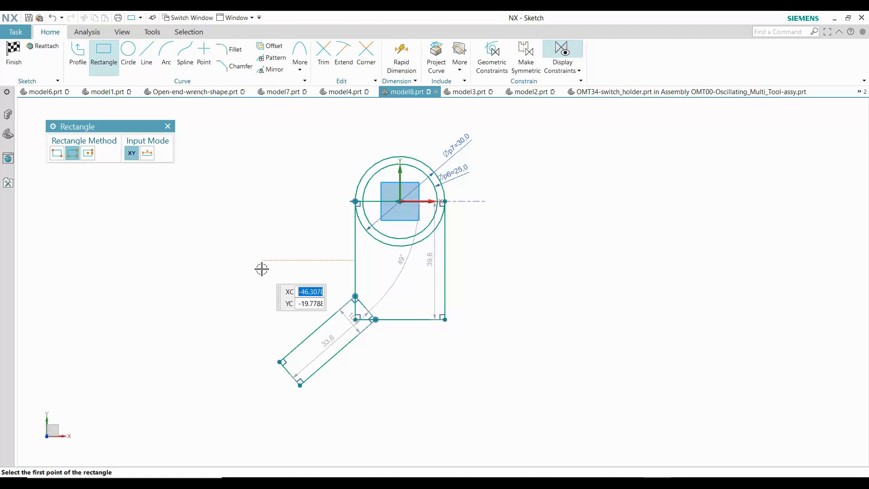
pyautogui.press('Escape')
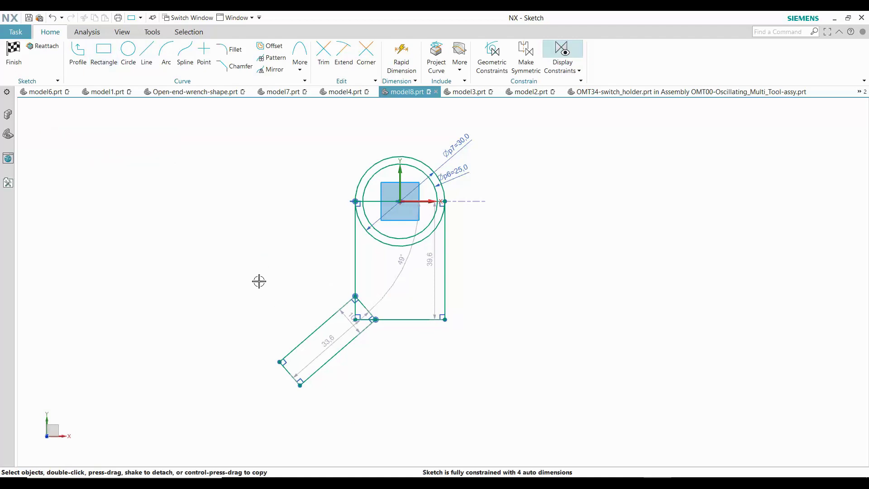
# Mirror the slanted left leg rectangle about the vertical Y axis to form the right leg
pyautogui.click(280, 74)
pyautogui.moveTo(258, 284); pyautogui.dragTo(395, 412)
pyautogui.middleClick(462, 365)
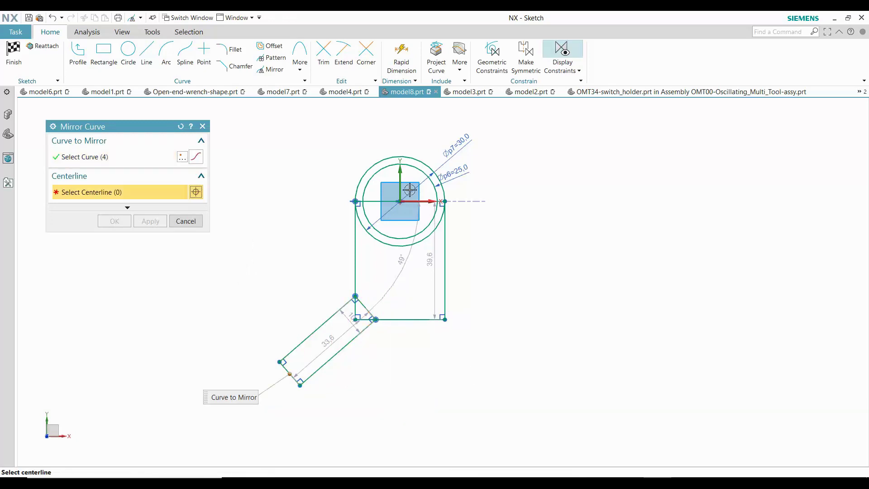
pyautogui.click(398, 175)
pyautogui.middleClick(315, 211)
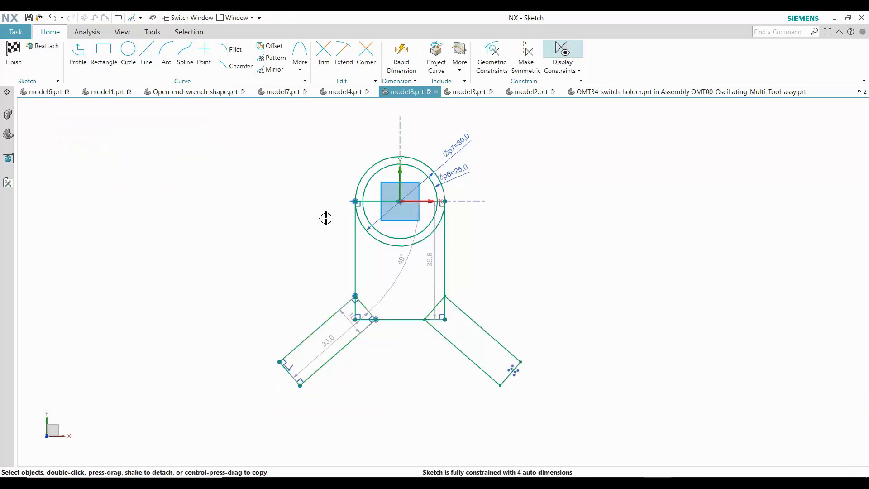
# Dimension the angle between the body's right edge and the right leg's upper edge as 125 degrees
pyautogui.click(401, 56)
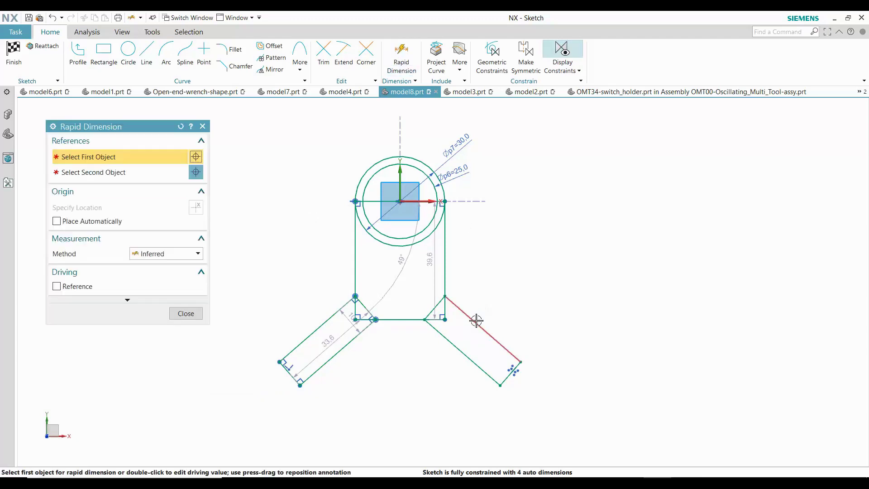
pyautogui.click(446, 281)
pyautogui.click(471, 319)
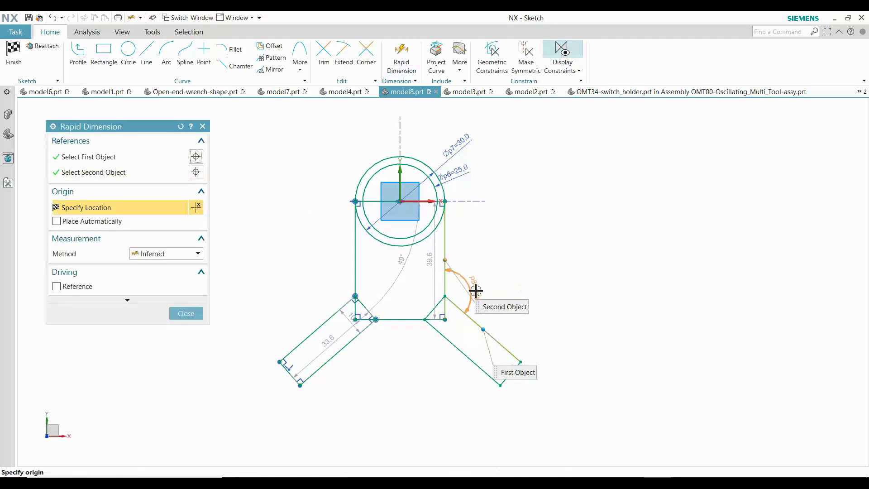
pyautogui.click(475, 290)
pyautogui.write('12')
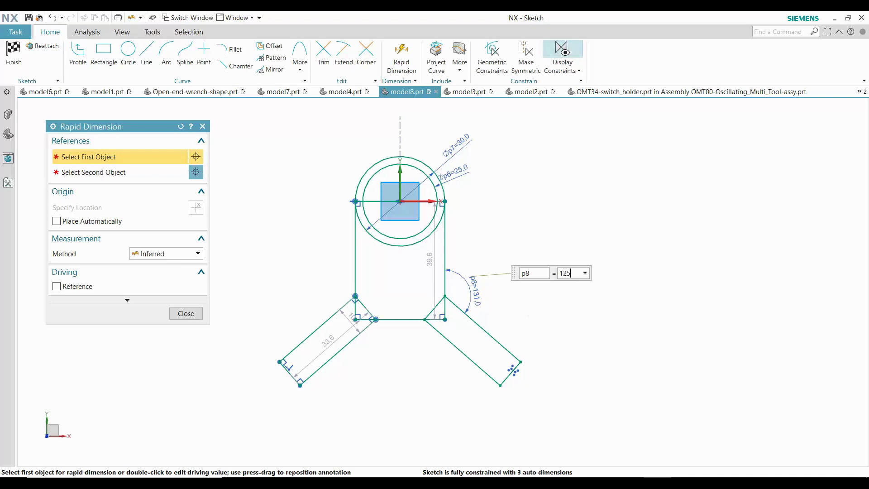
pyautogui.write('5')
pyautogui.press('Return')
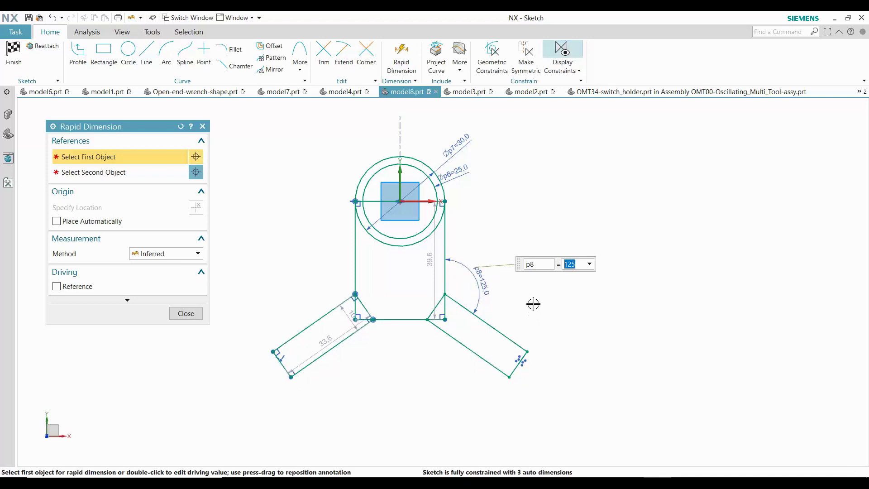
# Dimension the end edge of the right leg to set the leg width to 12.5 mm
pyautogui.scroll(2, 522, 397)
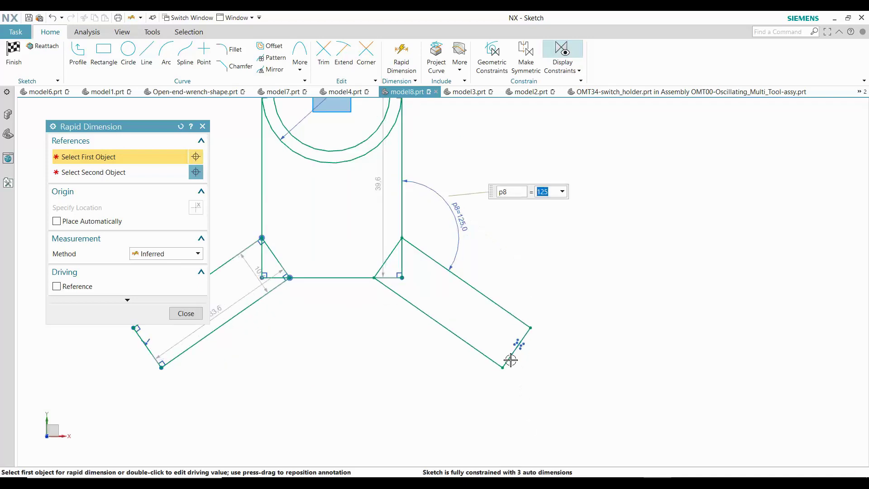
pyautogui.click(511, 360)
pyautogui.click(584, 393)
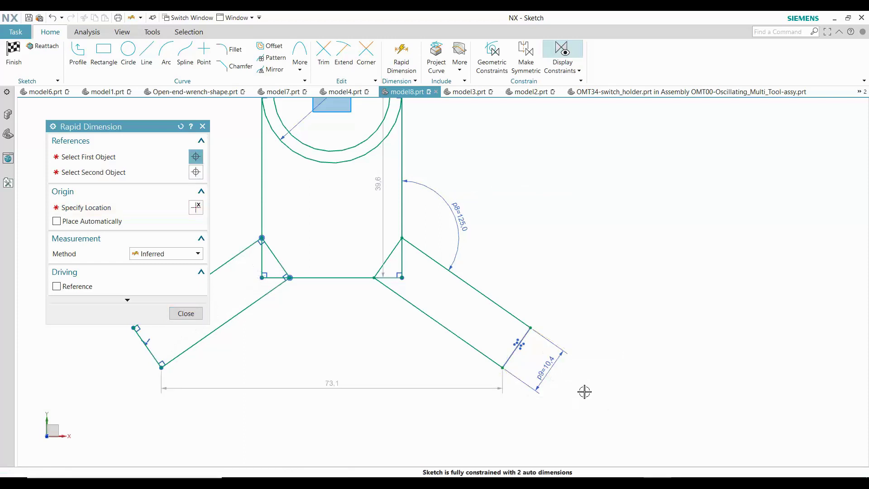
pyautogui.write('12.5')
pyautogui.press('Return')
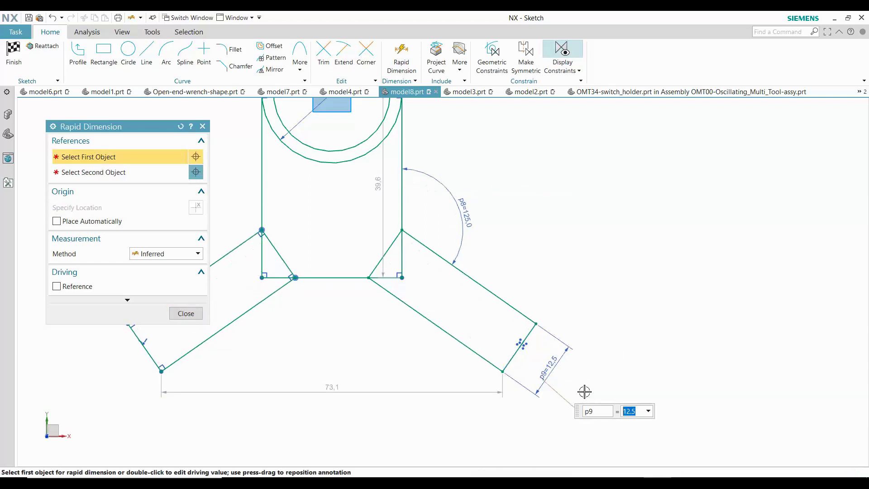
# Dimension the vertical distance from the circle centre to the left leg's upper corner on the body as 30 mm
pyautogui.scroll(-2, 347, 363)
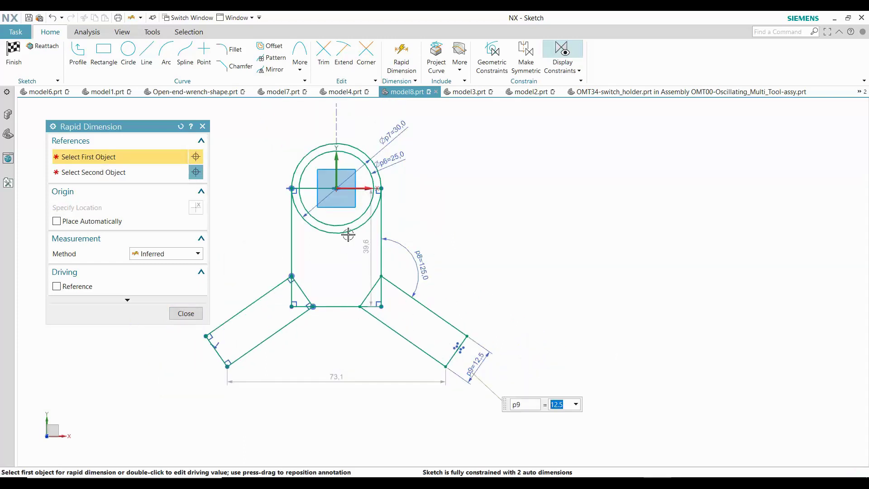
pyautogui.click(304, 161)
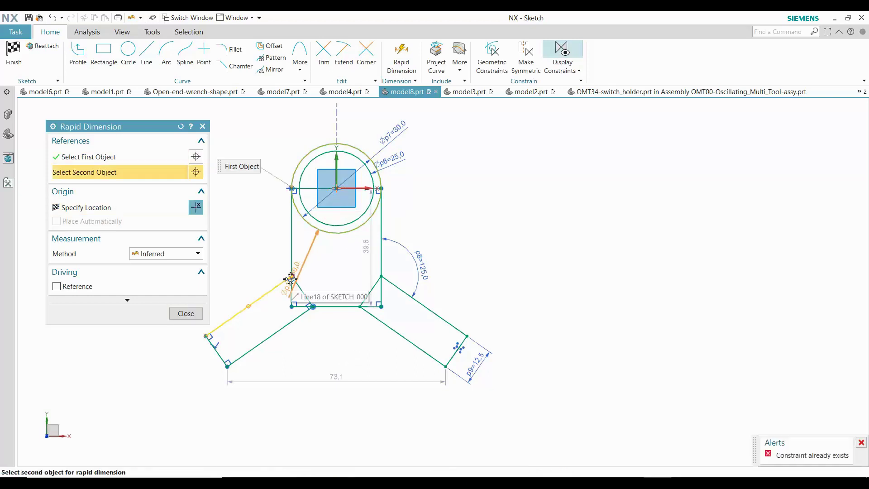
pyautogui.click(262, 250)
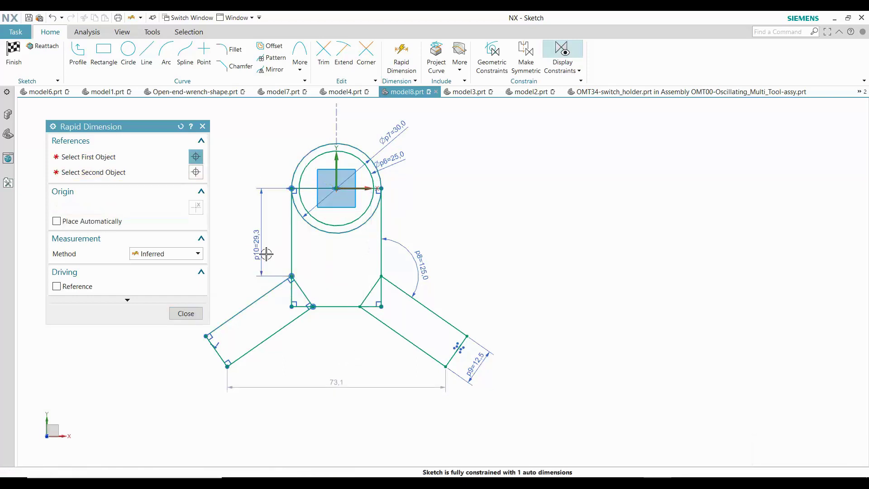
pyautogui.write('30')
pyautogui.press('Return')
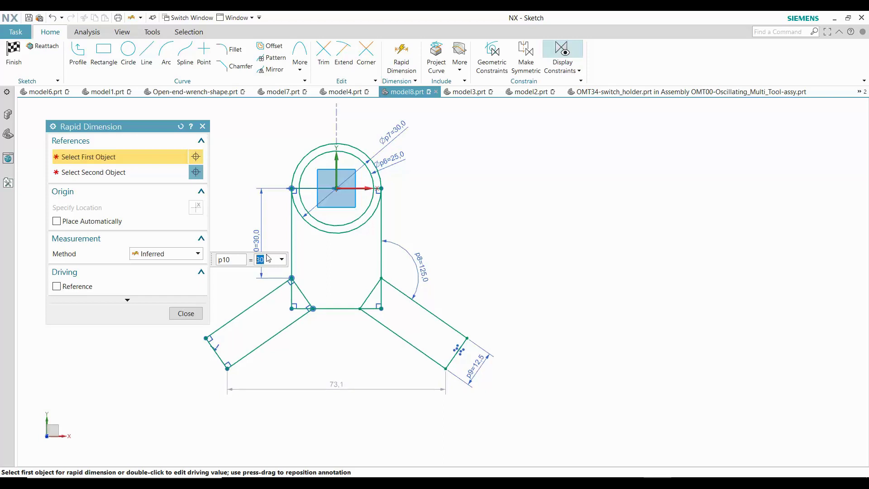
# Dimension the vertical distance from the circle centre to the left leg's lowest corner as 60 mm
pyautogui.click(337, 190)
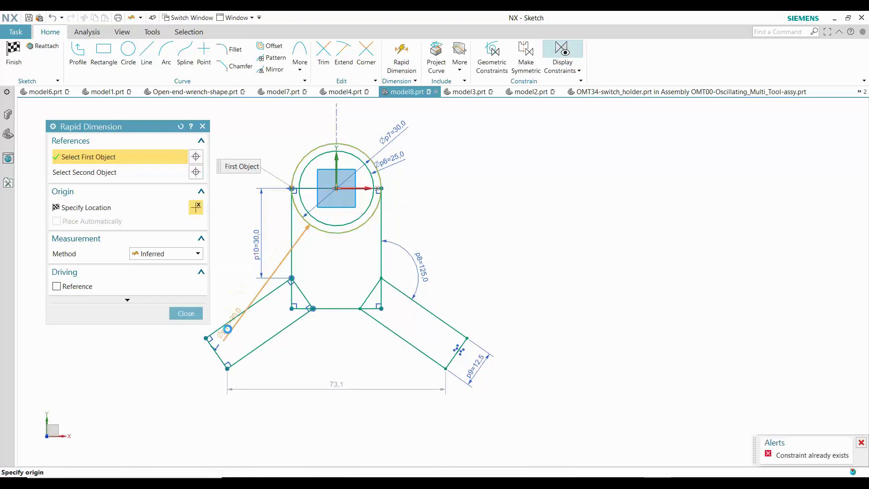
pyautogui.click(228, 368)
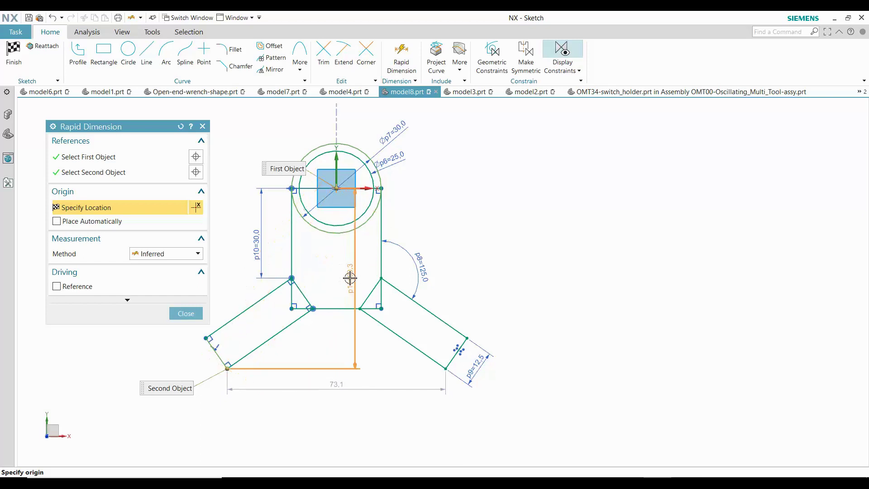
pyautogui.click(350, 277)
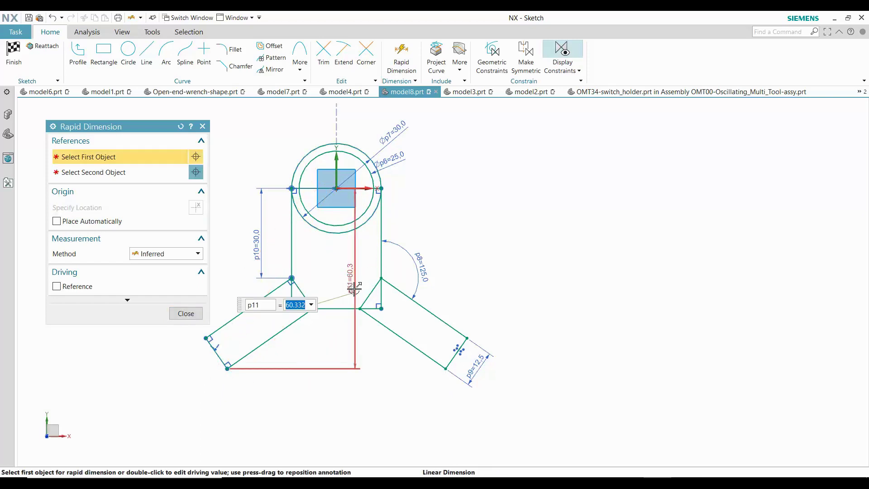
pyautogui.write('60')
pyautogui.press('Return')
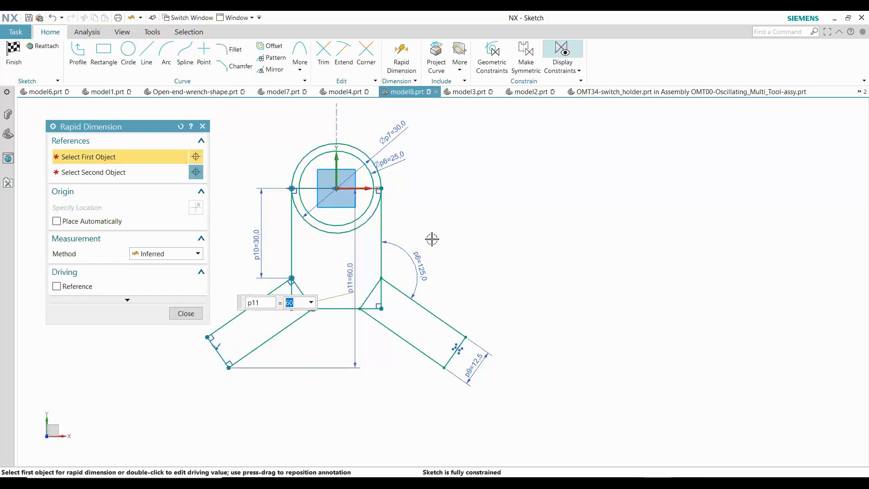
# Move the 60 mm dimension outside the profile beyond the 30 mm dimension, and finish the sketch
pyautogui.click(390, 271)
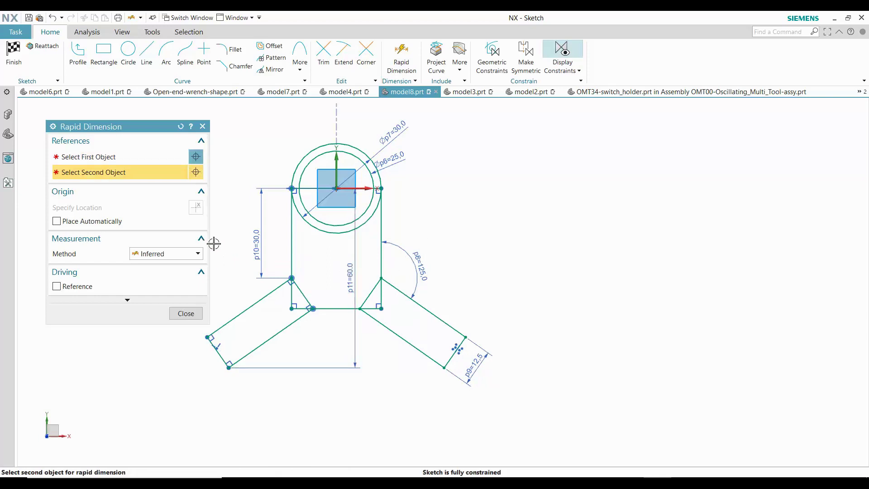
pyautogui.click(202, 126)
pyautogui.moveTo(356, 269); pyautogui.dragTo(174, 274)
pyautogui.moveTo(326, 343)
pyautogui.keyDown('shift'); pyautogui.mouseDown(button='middle')
pyautogui.moveTo(343, 340)
pyautogui.moveTo(344, 330)
pyautogui.mouseUp(button='middle'); pyautogui.keyUp('shift')
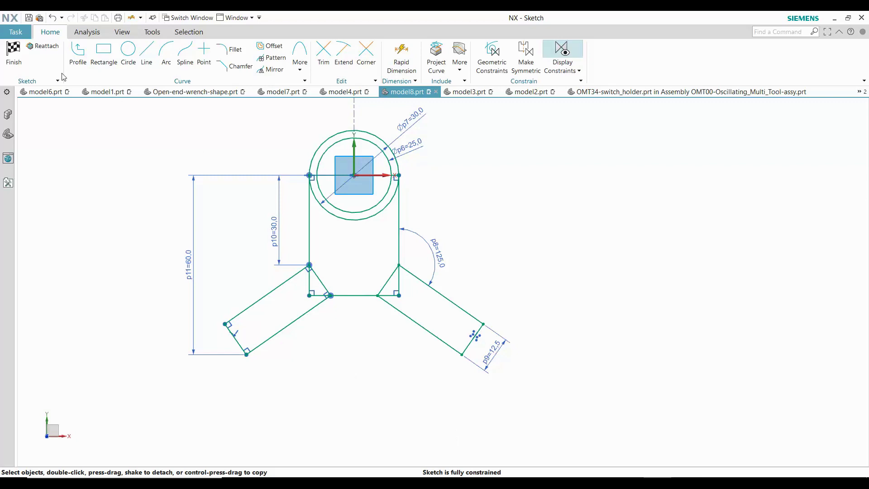
pyautogui.click(12, 55)
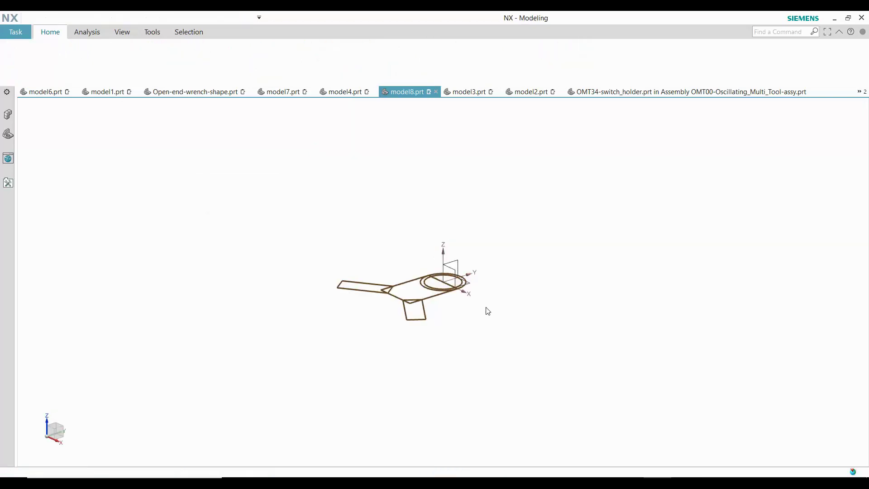
# Extrude the body with both legs and the ring region around the 25 mm hole by 9 mm
pyautogui.scroll(4, 484, 311)
pyautogui.moveTo(378, 278)
pyautogui.keyDown('shift'); pyautogui.mouseDown(button='middle')
pyautogui.moveTo(503, 328)
pyautogui.moveTo(522, 330)
pyautogui.moveTo(518, 325)
pyautogui.mouseUp(button='middle'); pyautogui.keyUp('shift')
pyautogui.click(9, 136)
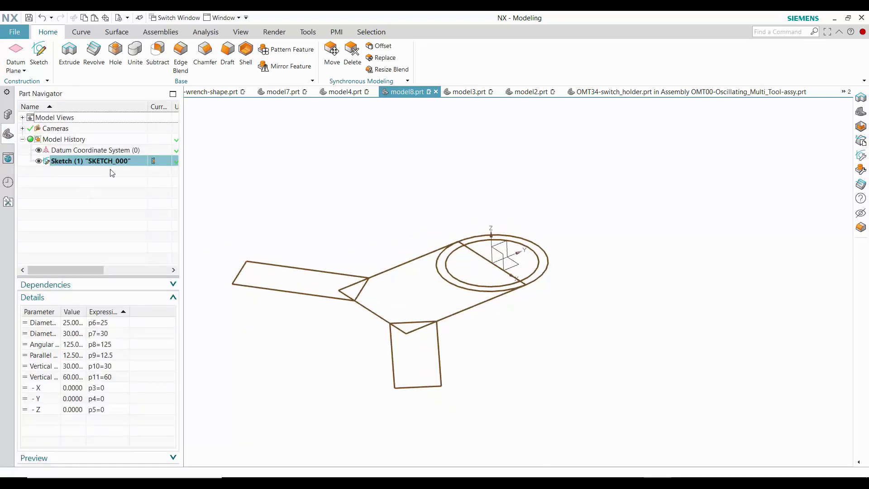
pyautogui.click(69, 51)
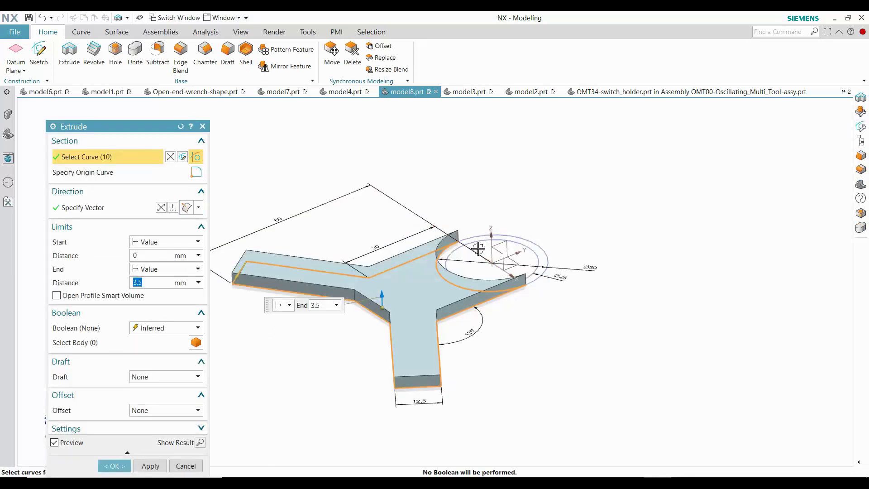
pyautogui.rightClick(495, 153)
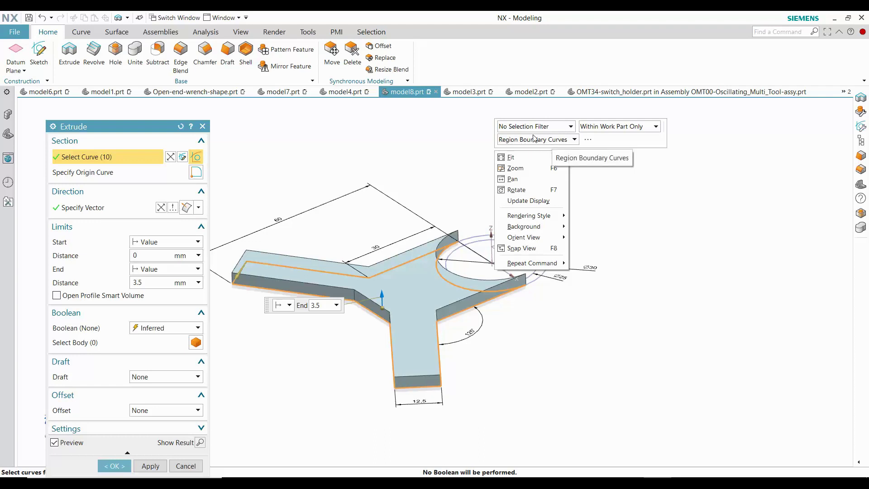
pyautogui.click(446, 257)
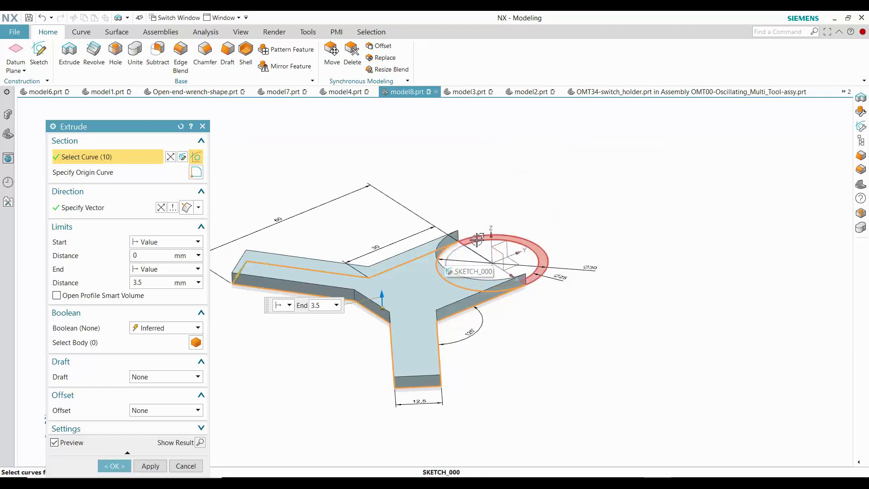
pyautogui.click(454, 252)
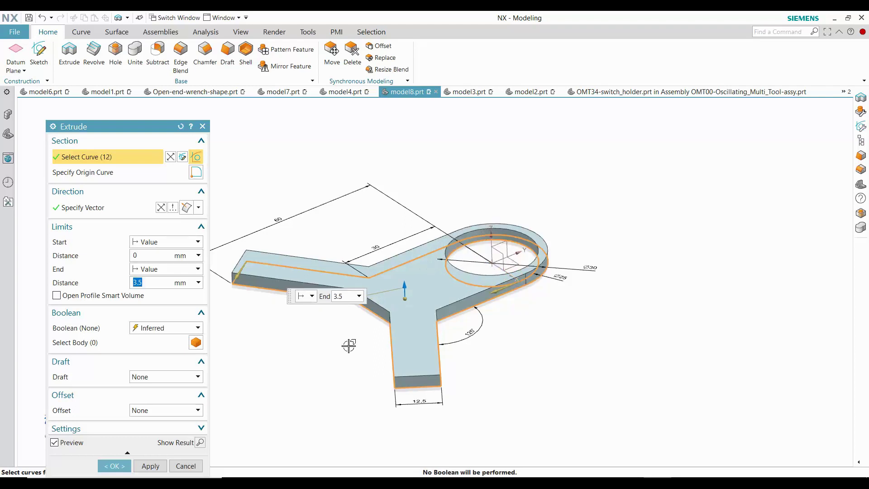
pyautogui.scroll(-1, 349, 346)
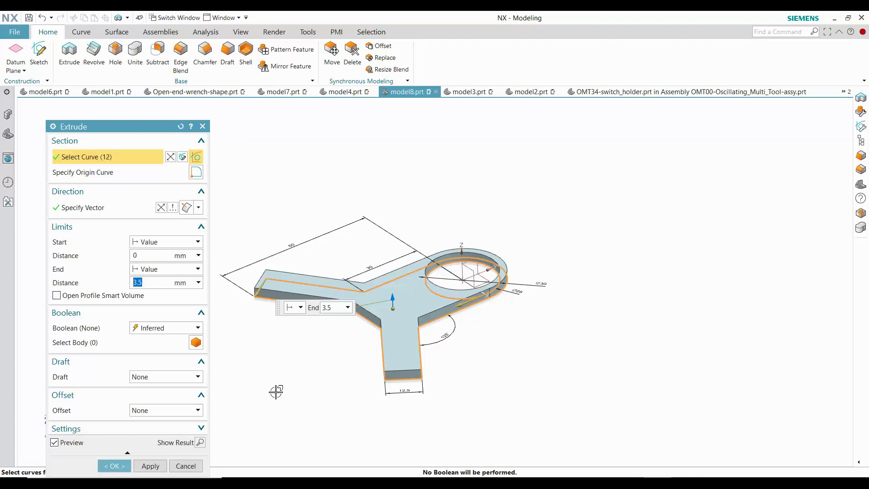
pyautogui.write('9')
pyautogui.press('Return')
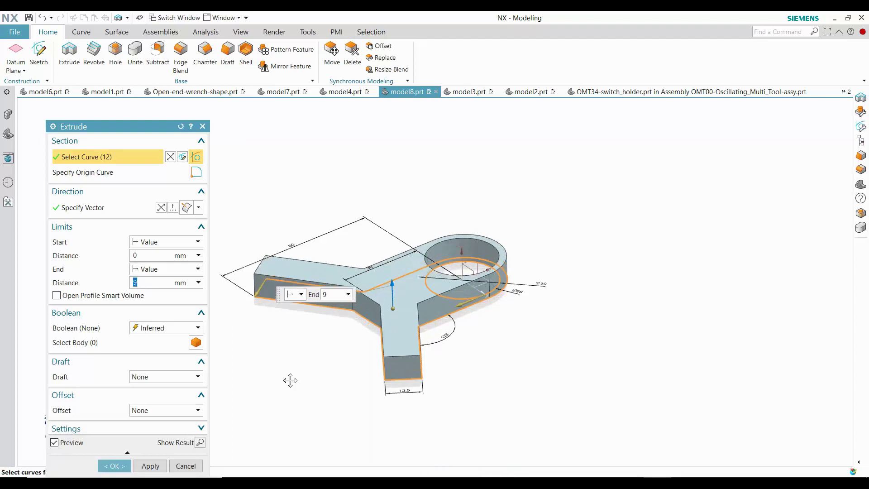
pyautogui.click(116, 466)
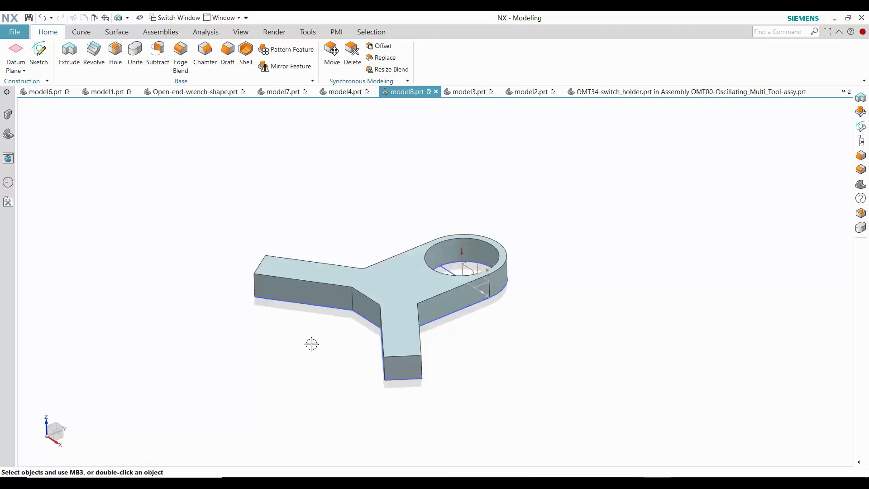
# Orient the view squarely onto the top of the bracket to inspect its outline
pyautogui.moveTo(312, 346); pyautogui.dragTo(331, 396, button='middle')
pyautogui.press('F8')
pyautogui.scroll(1, 390, 359)
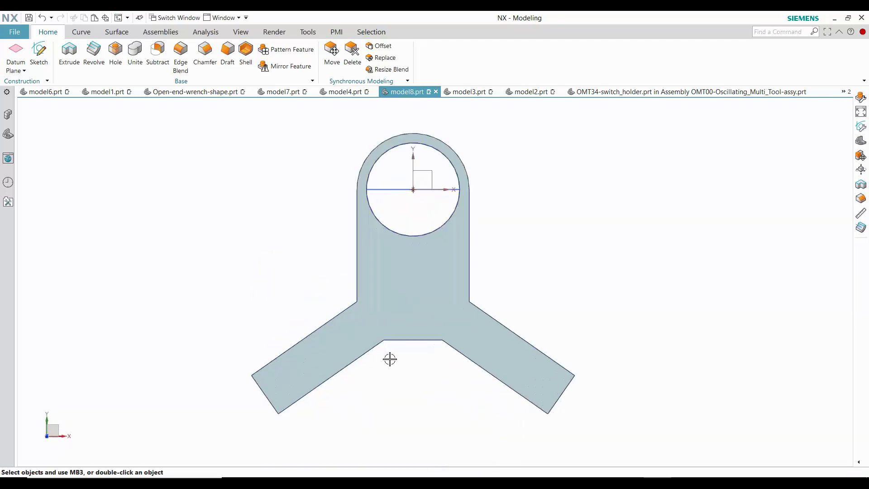